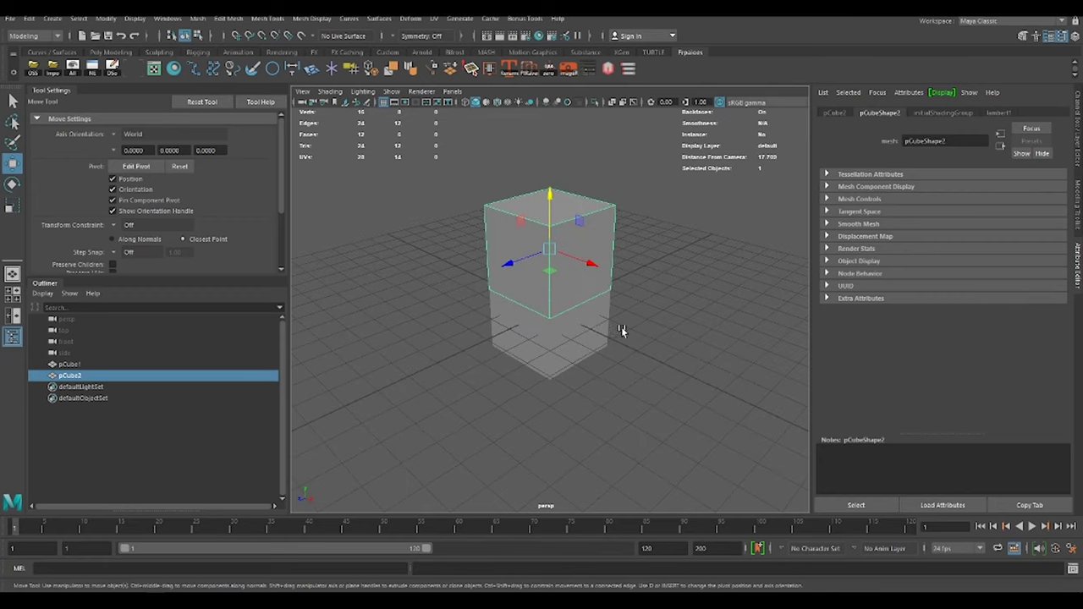
Scale the extruded base side faces outward into a lip
key("w")
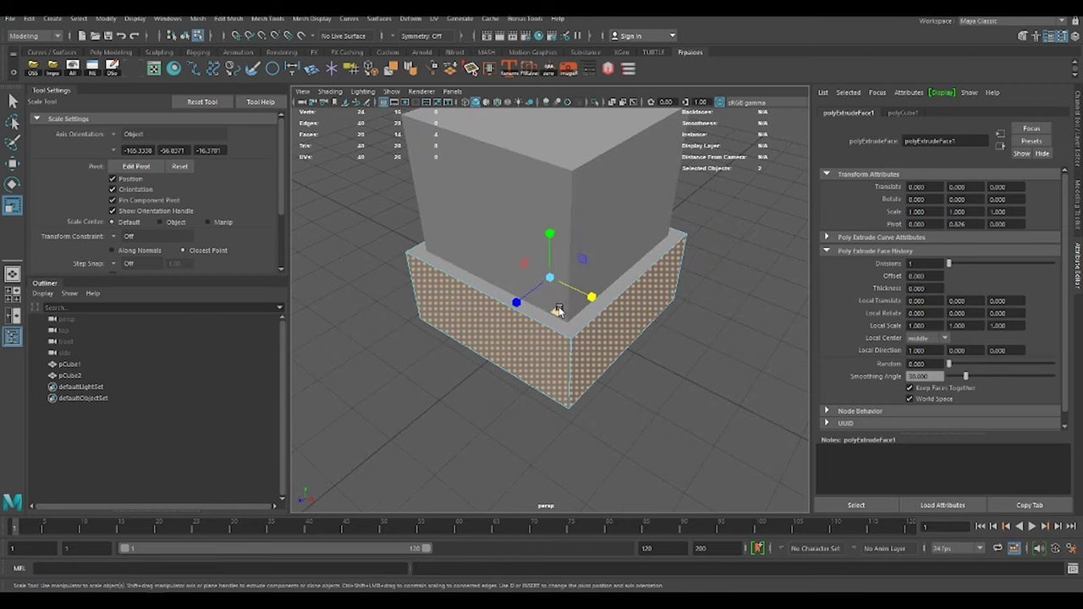
right_click_drag(574, 315, 629, 298)
key("w")
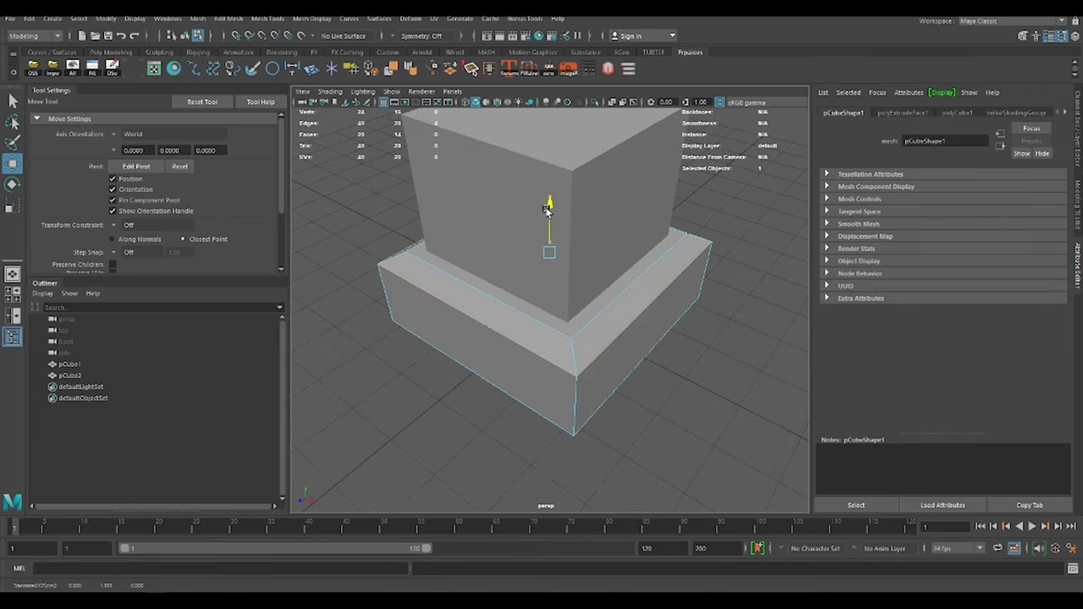
Extrude the base rim face loop again and move it to form a stepped ledge, then select the bottom vertices
right_click_drag(517, 292, 517, 323)
double_click(581, 319)
key("ctrl+e")
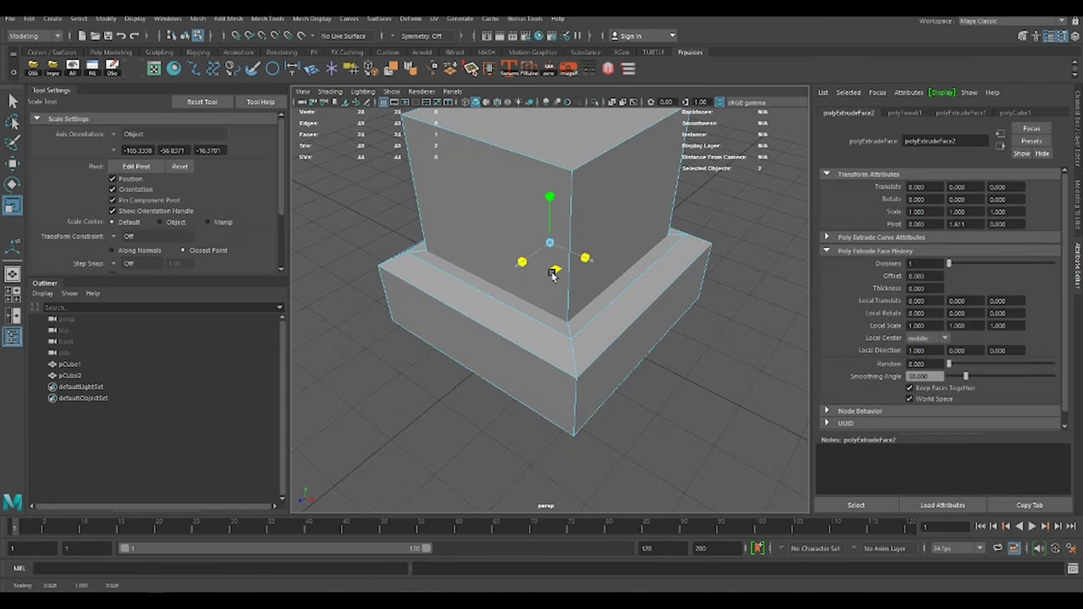
mouse_move(596, 302)
left_mouse_down("alt")
mouse_move(618, 351)
mouse_move(669, 321)
left_mouse_up("alt")
key("w")
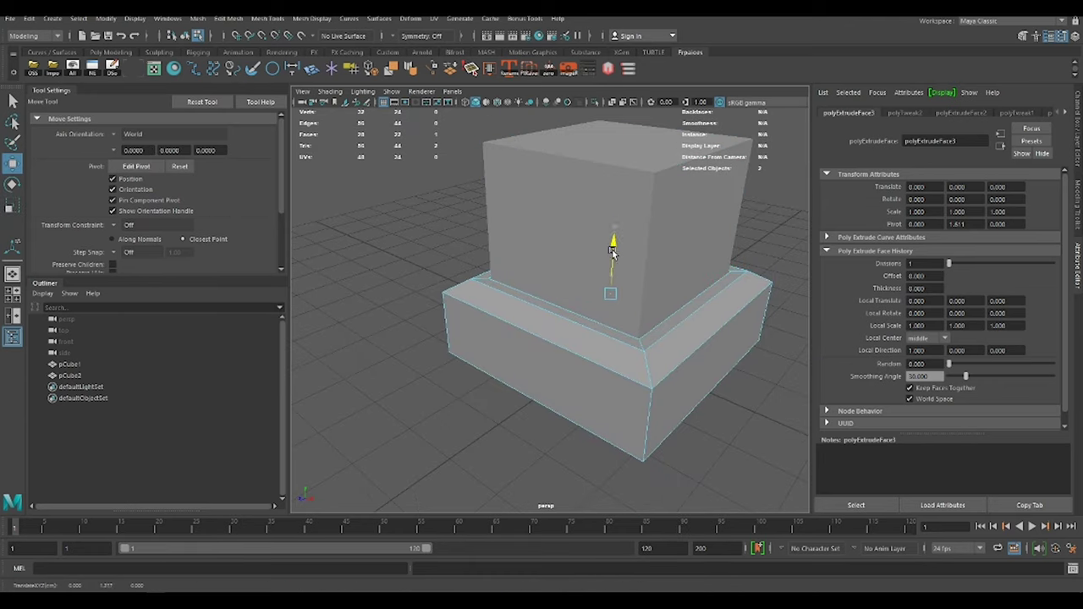
mouse_move(744, 254)
left_mouse_down("alt")
mouse_move(646, 346)
mouse_move(641, 316)
left_mouse_up("alt")
left_click_drag(406, 329, 725, 392)
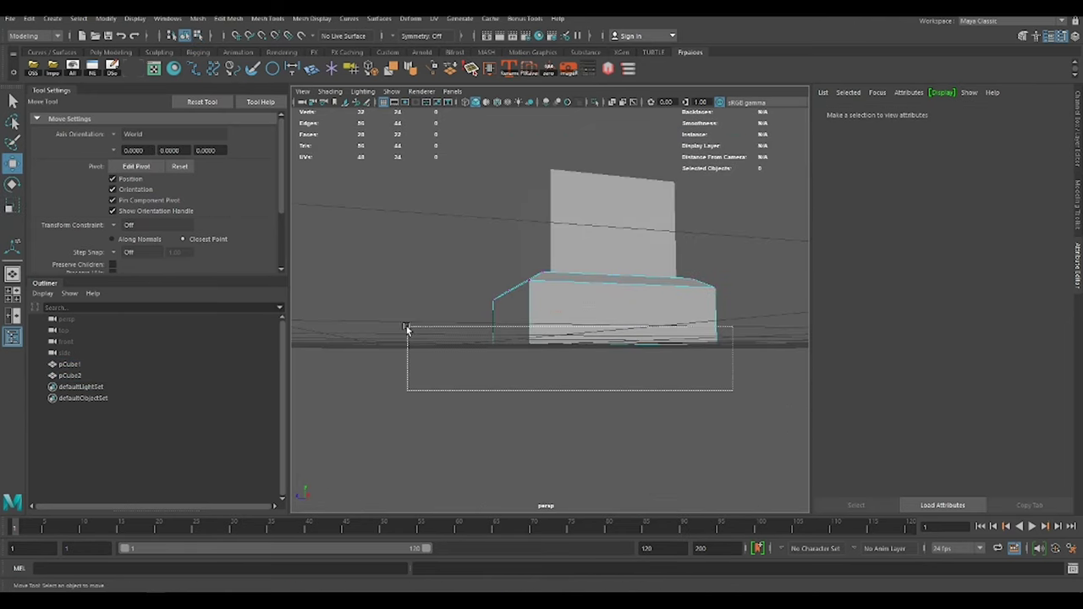
Scale the upper block into a tall post above the base
left_click_drag(591, 303, 641, 338, "alt")
left_click(603, 317)
key("r")
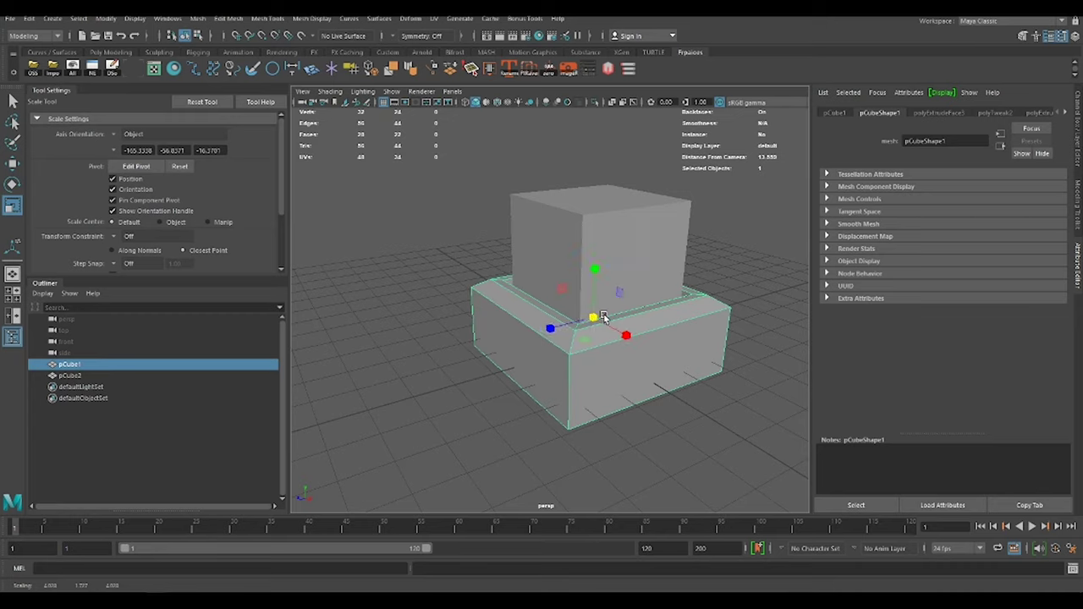
key("w")
left_click(592, 290)
scroll(591, 292, "down", 5)
scroll(537, 340, "down", 3)
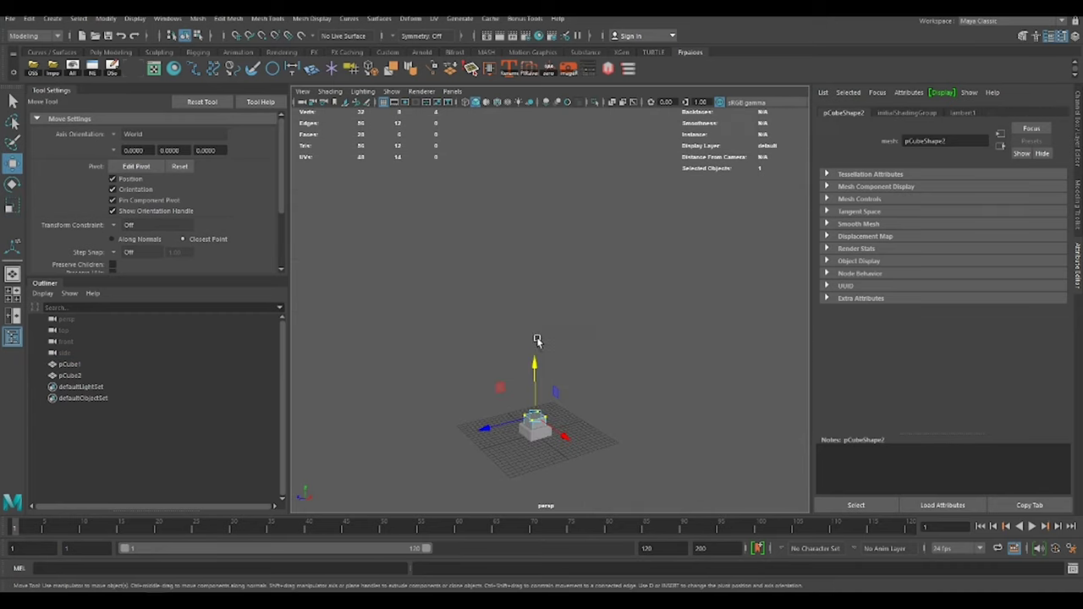
left_click(575, 259)
left_click(544, 302)
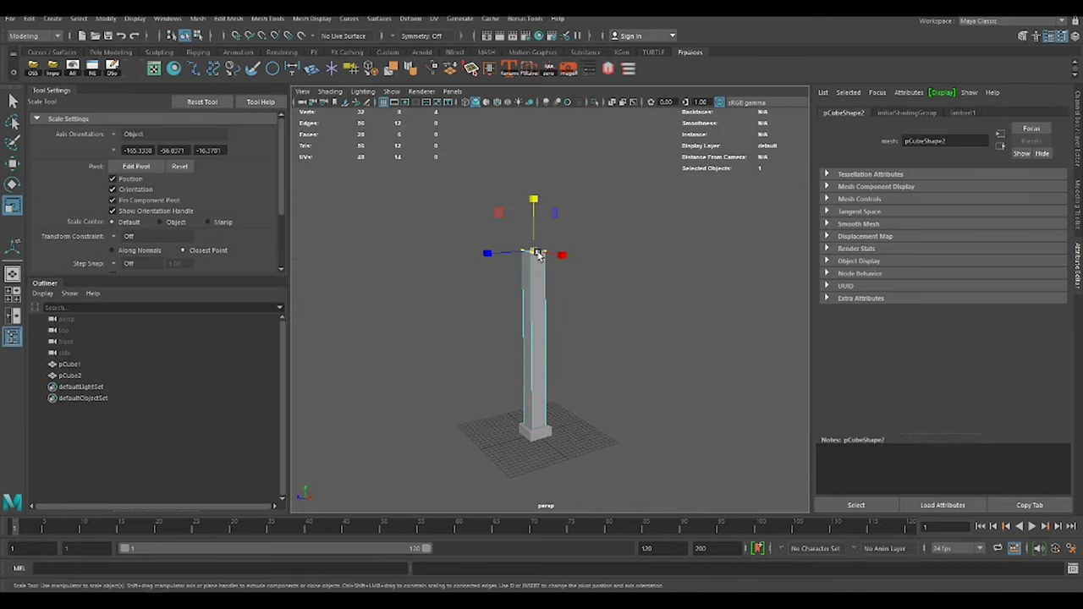
Duplicate the post, freeze its transforms, raise it above the post and select its top vertices
key("ctrl+d")
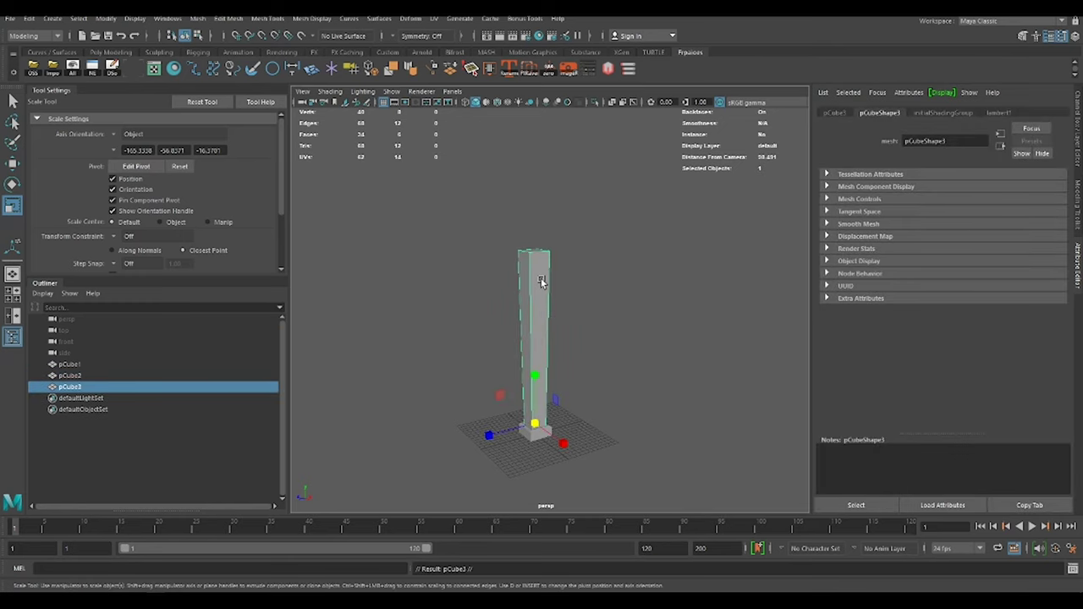
key("w")
left_click_drag(532, 375, 532, 279)
key("e")
key("ctrl+a")
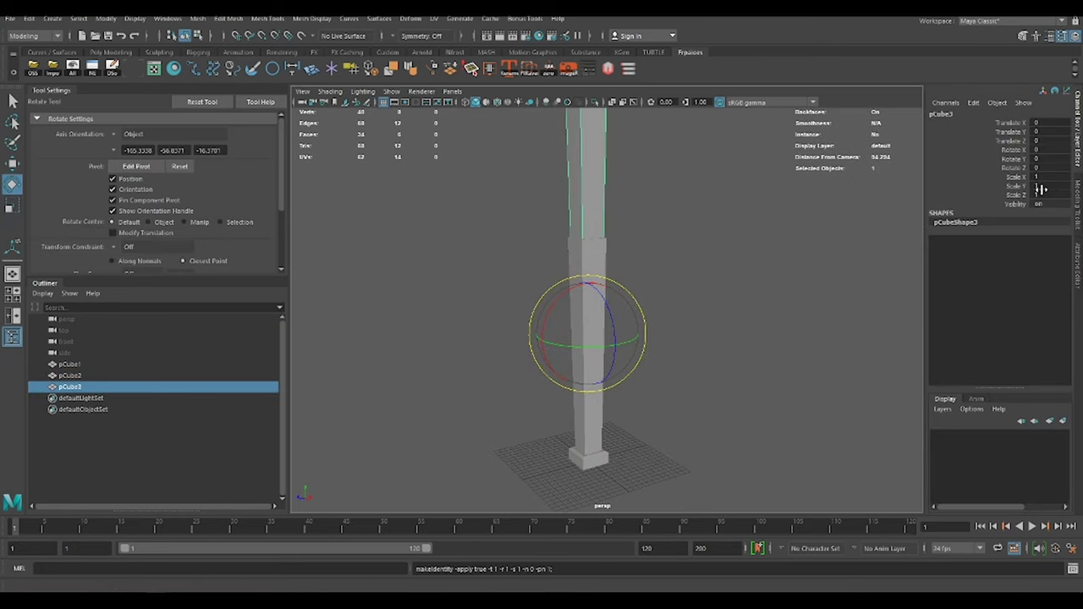
key("w")
middle_click_drag(601, 377, 606, 339)
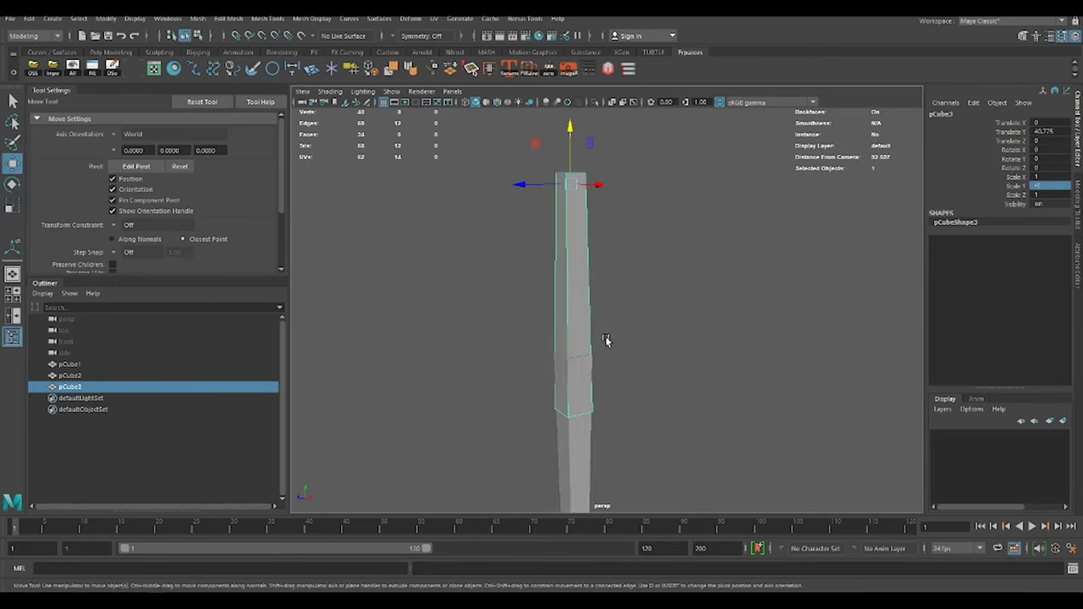
right_click_drag(591, 288, 631, 203)
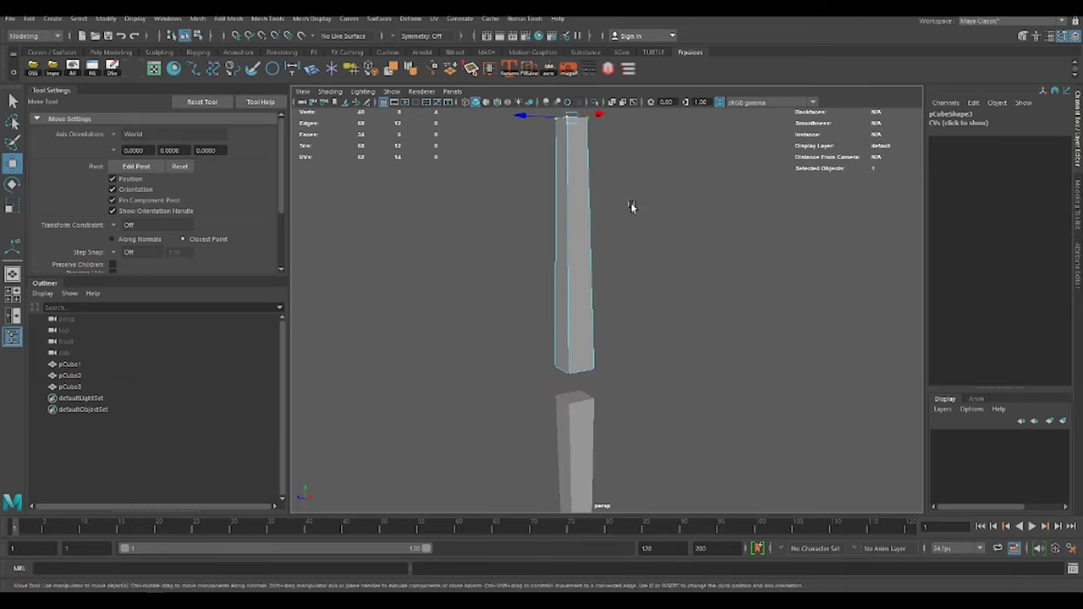
left_click_drag(630, 203, 533, 101)
Raise the scaled cylinder collar above the post and extrude the post's top face
key("f")
scroll(688, 297, "down", 5)
key("r")
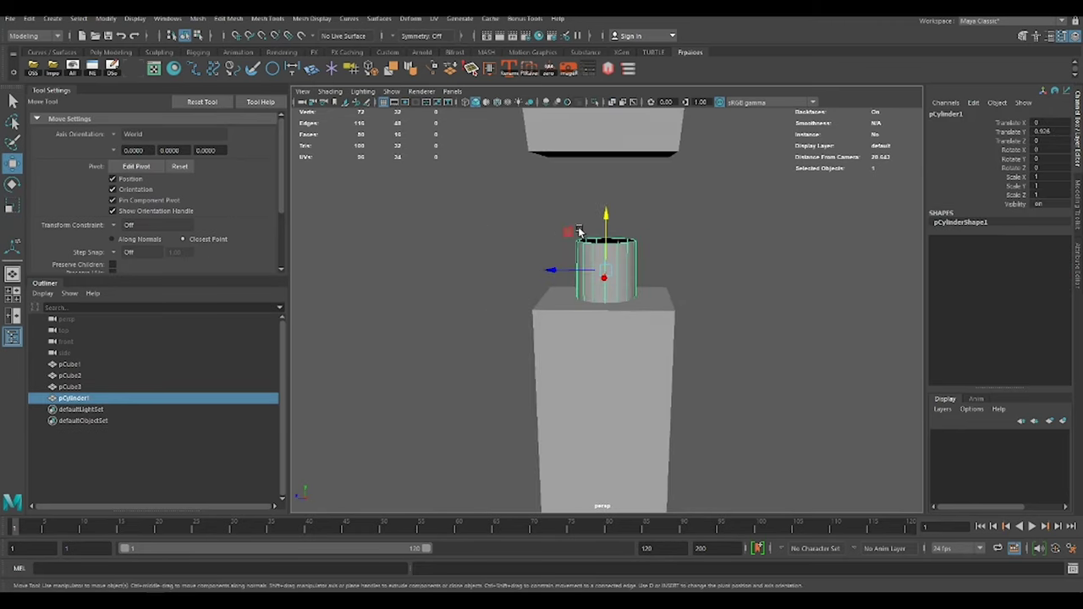
key("w")
left_click_drag(606, 270, 606, 242)
left_click(606, 292)
key("ctrl+e")
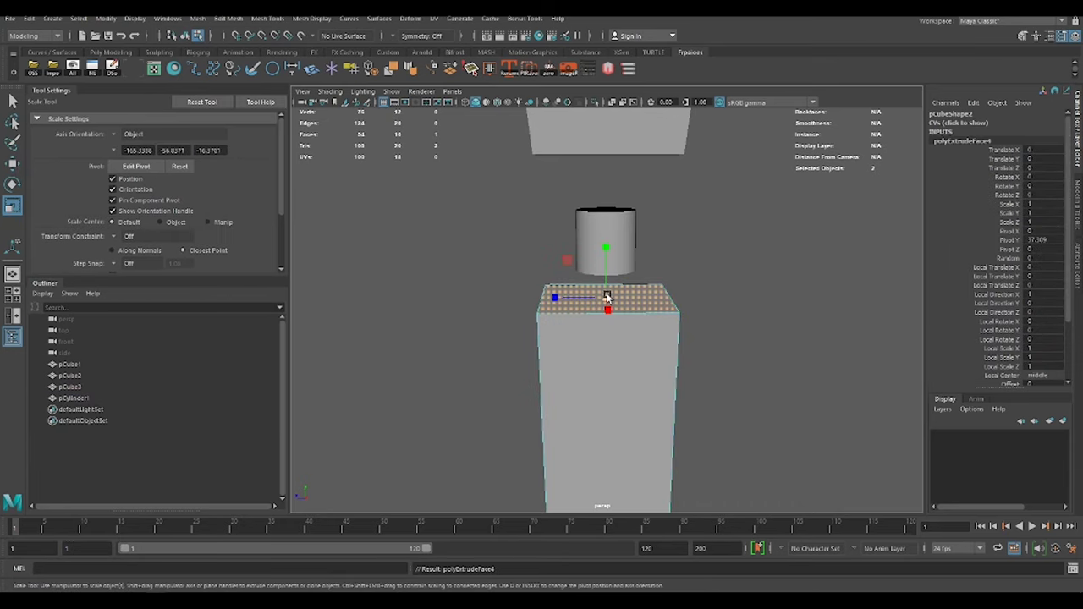
key("w")
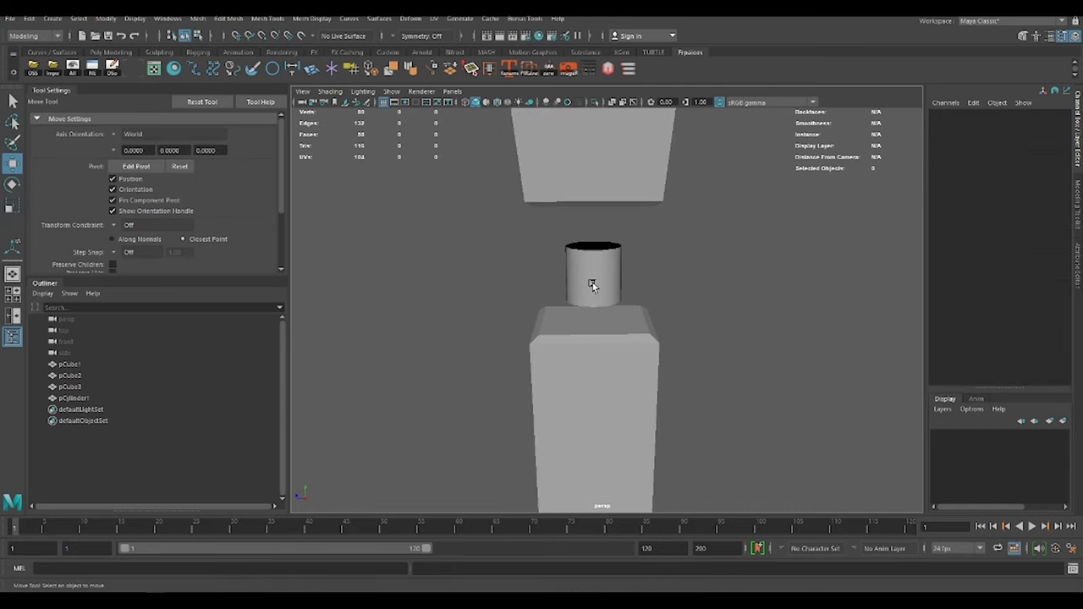
Move the cylinder's top vertices up to taper the neck into the upper block
left_click(591, 284)
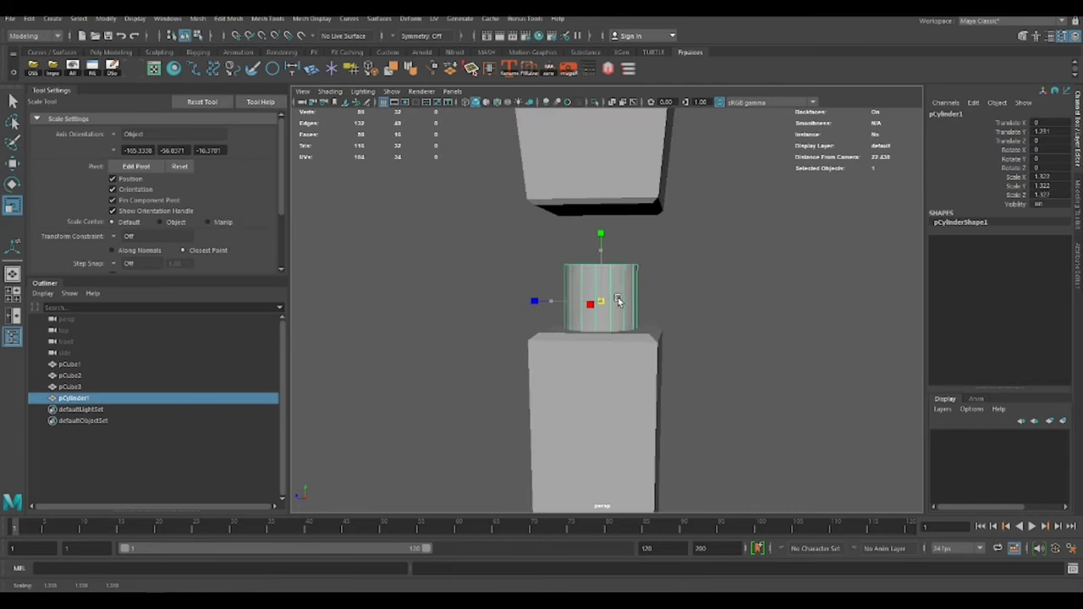
key("F9")
left_click_drag(659, 304, 541, 247)
key("w")
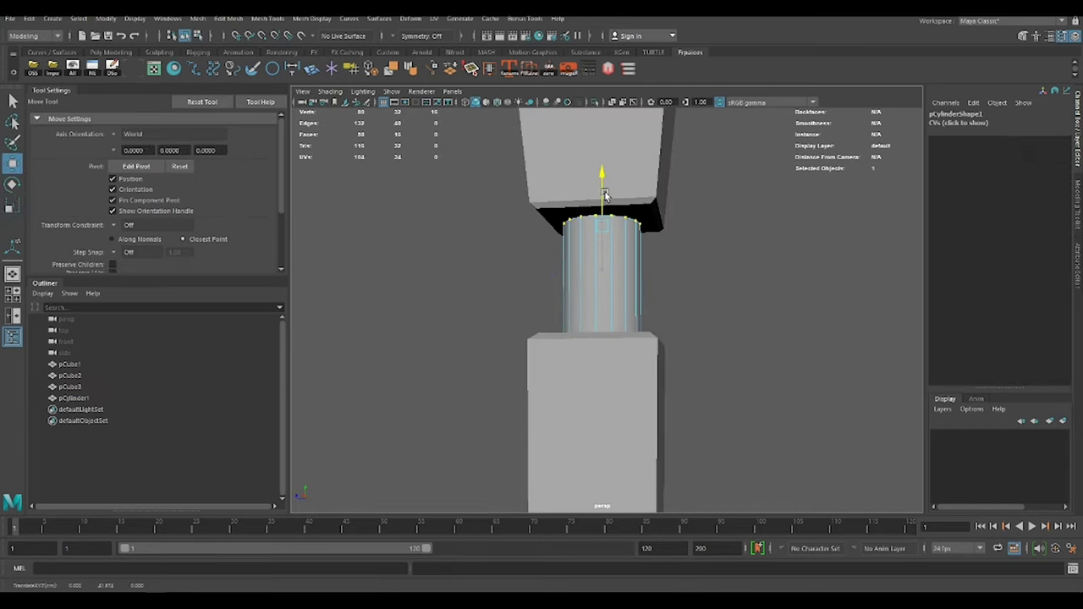
left_click(624, 183)
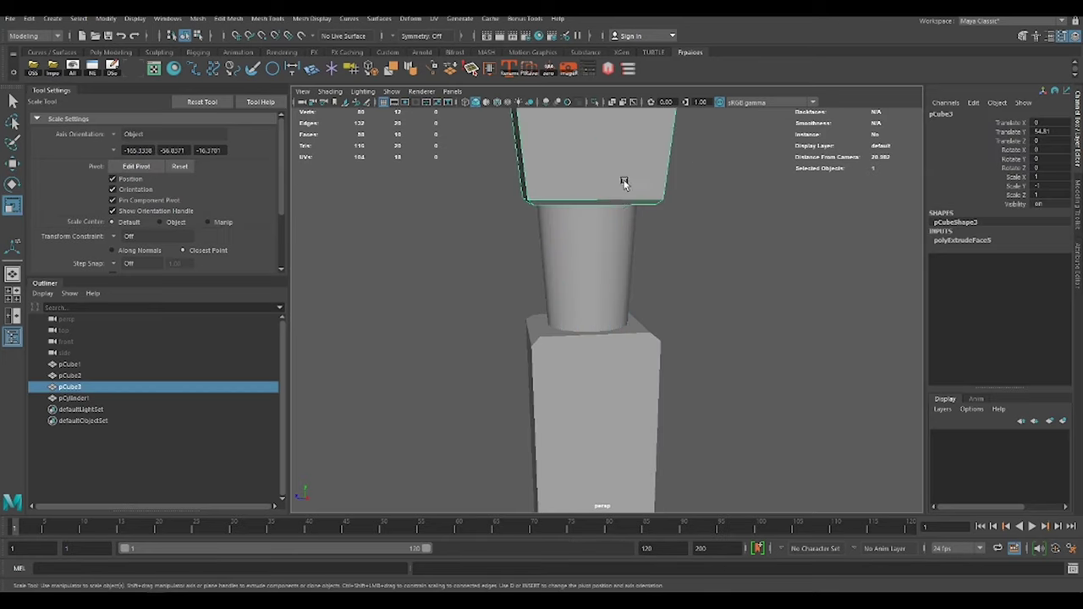
middle_click_drag(656, 237, 656, 296, "alt")
left_click(584, 313)
Multi-Cut new edge loops into the cylinder collar, including one near its base
right_click(580, 309, "shift")
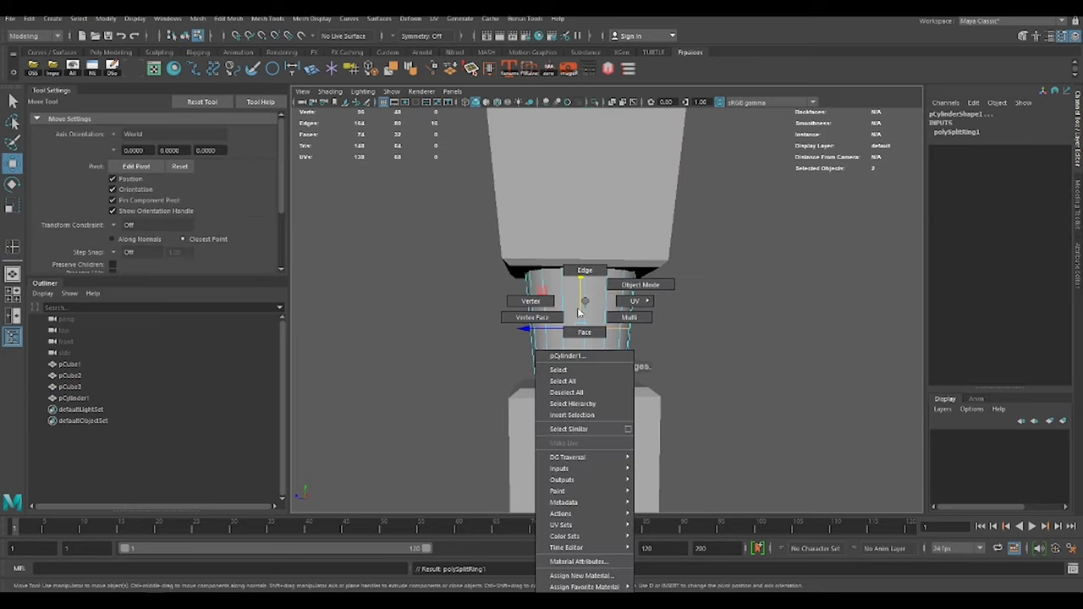
left_click(630, 332)
right_click_drag(578, 330, 582, 297, "shift")
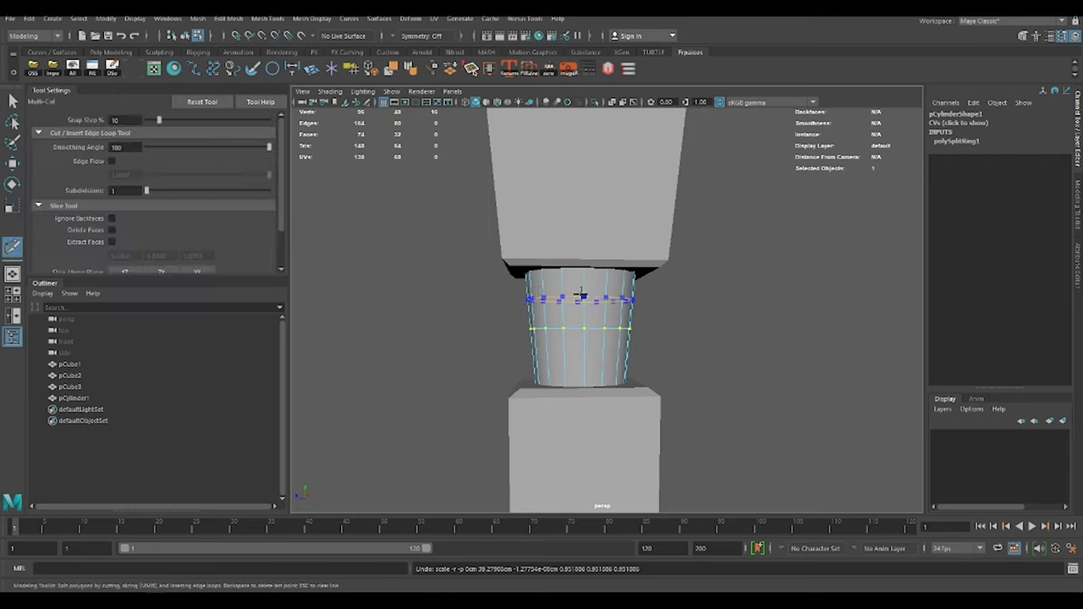
left_click(595, 373, "ctrl")
key("w")
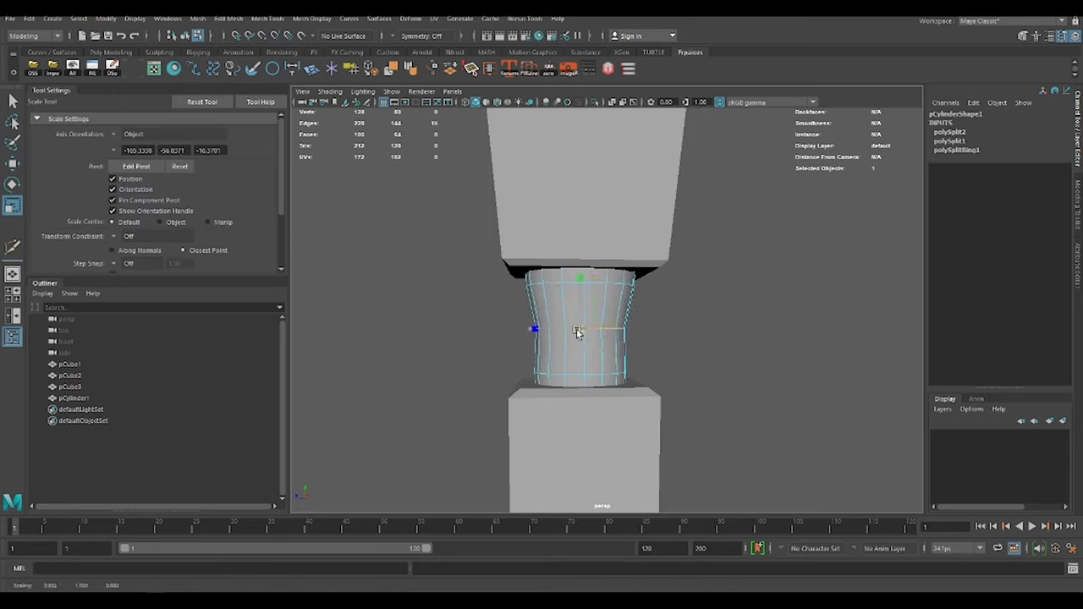
Bevel the end edge loops, apply Edit Edge Flow for an hourglass curve, and enlarge the collar
double_click(601, 281)
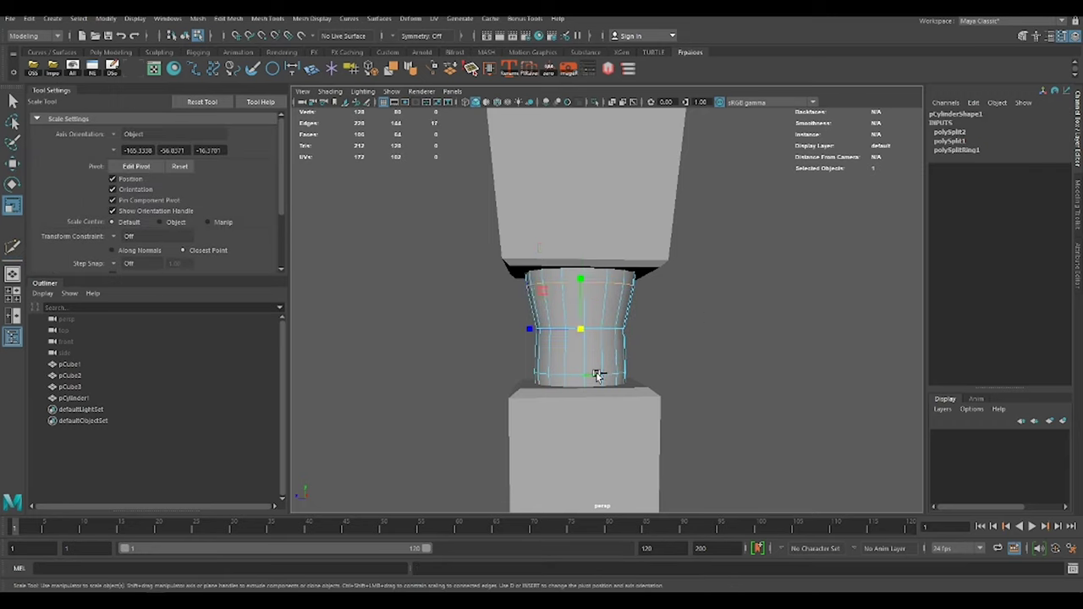
key("ctrl+b")
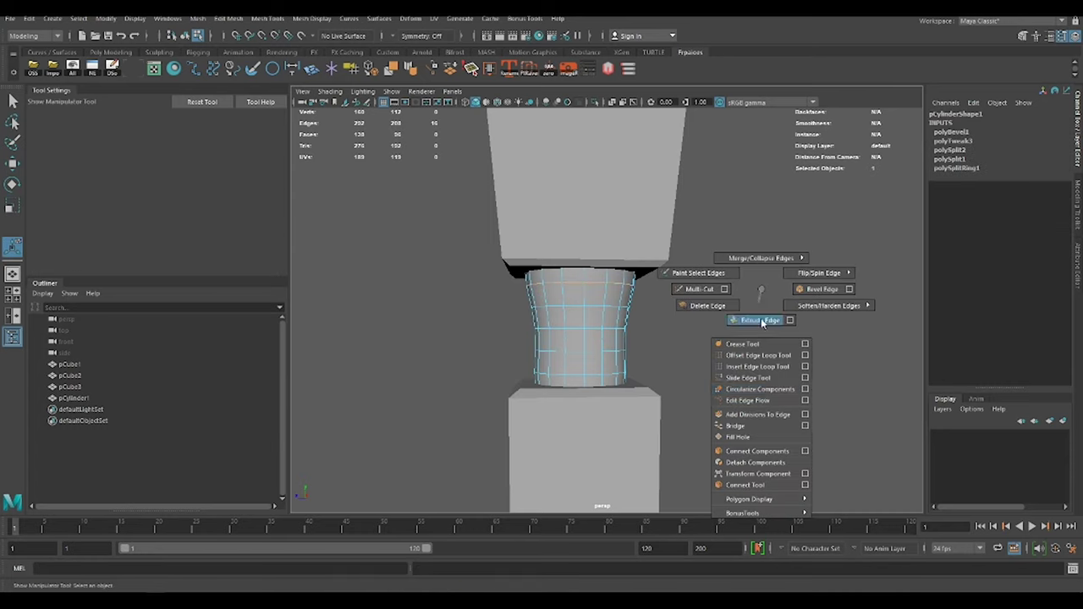
right_click_drag(750, 314, 744, 292)
mouse_move(597, 375)
left_mouse_down("alt")
mouse_move(621, 337)
mouse_move(579, 311)
left_mouse_up("alt")
left_click(620, 337)
scroll(614, 326, "up", 4)
key("w")
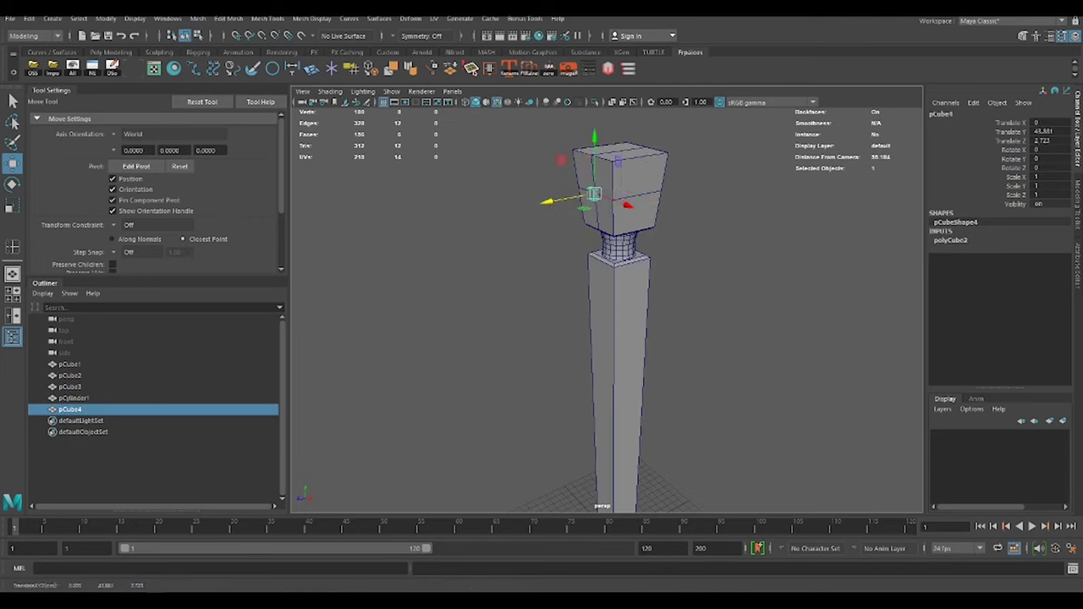
Scale up the head block, extrude a side face into an arm, and slide the beam along
key("r")
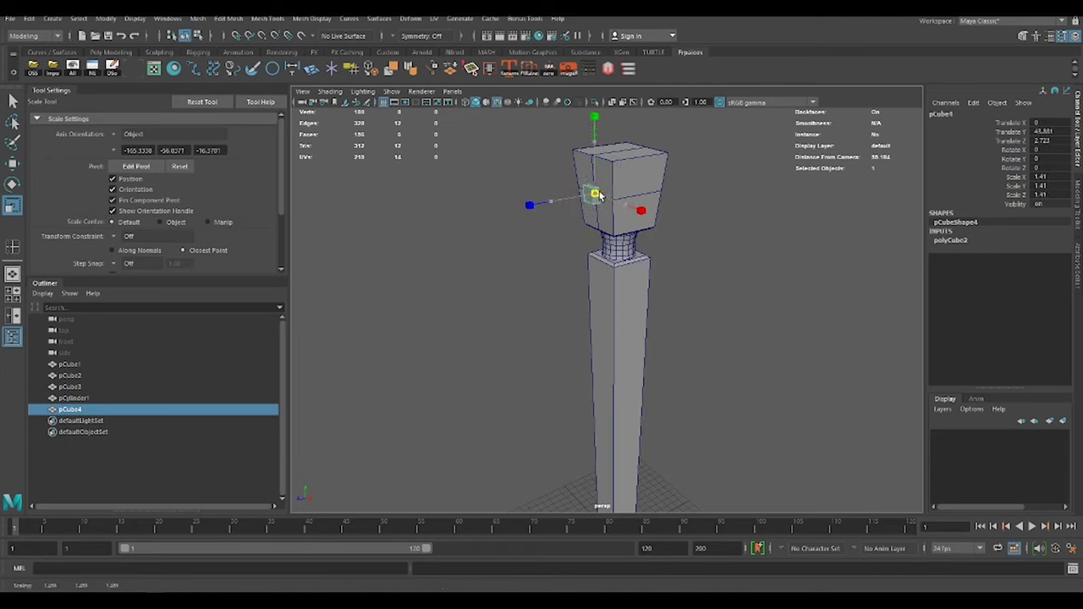
left_click_drag(612, 196, 592, 228, "alt")
left_click(597, 249)
key("w")
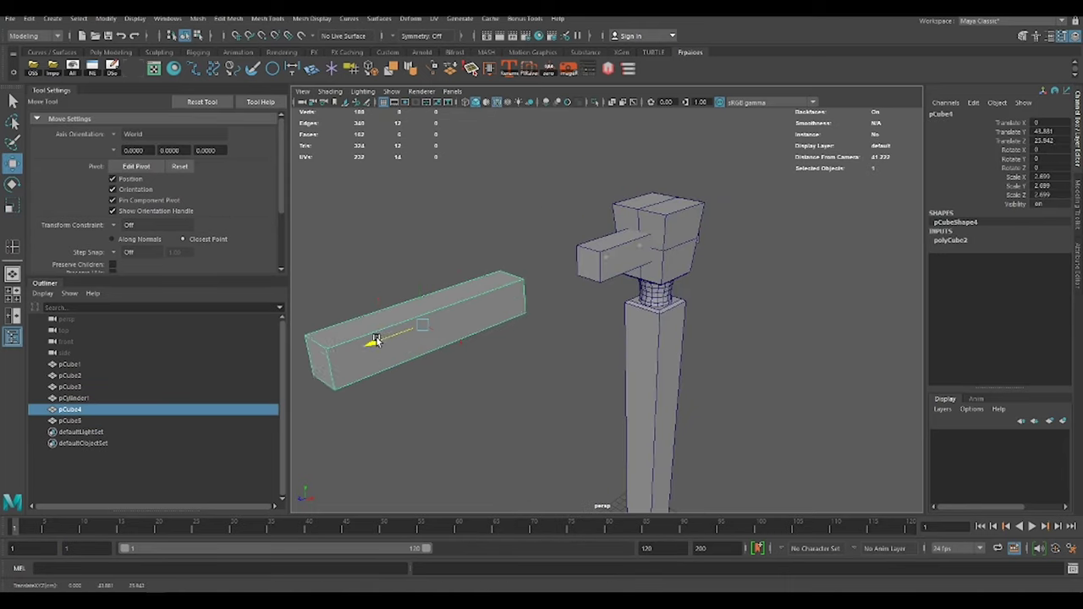
left_click(509, 307)
left_click_drag(394, 337, 402, 332)
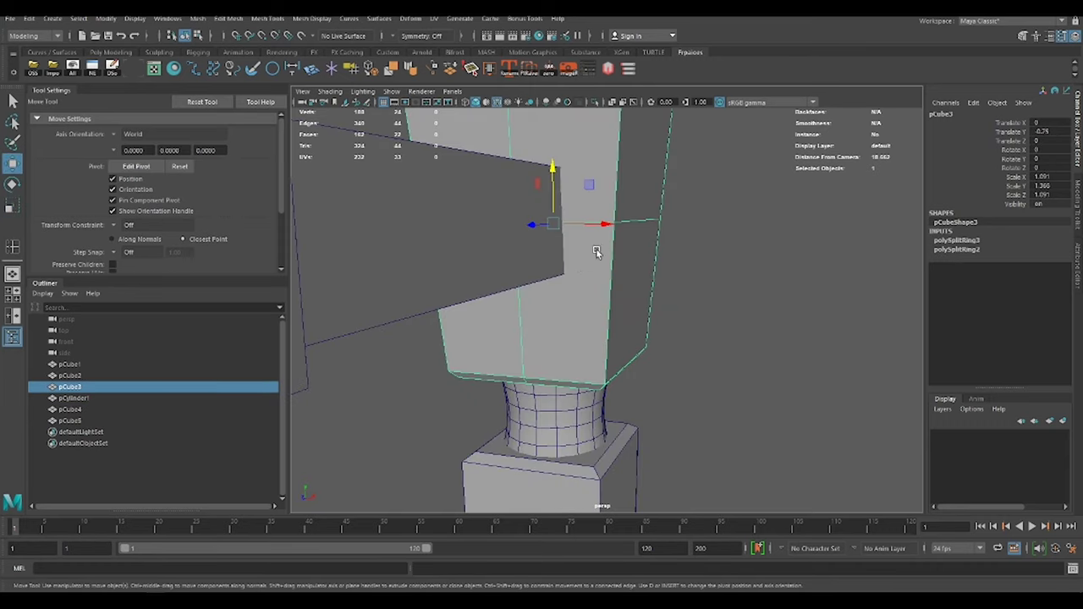
Cut extra edge loops into the upper section and adjust them
right_click_drag(595, 253, 590, 285, "shift")
mouse_move(590, 286)
left_mouse_down("alt")
mouse_move(571, 249)
mouse_move(660, 319)
left_mouse_up("alt")
key("q")
left_click(660, 319)
key("r")
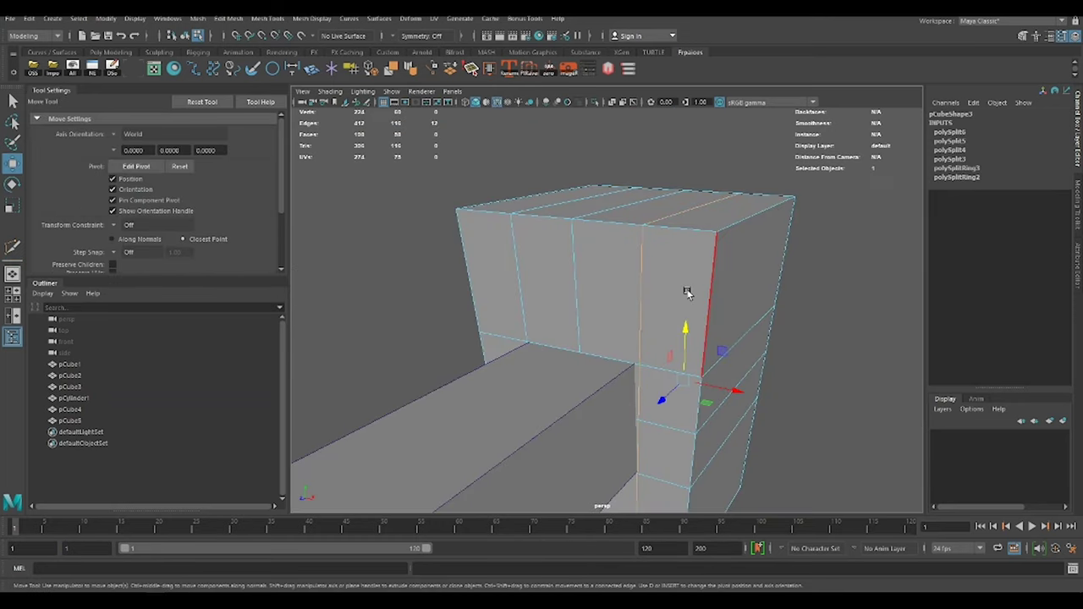
left_click(536, 296)
key("w")
mouse_move(536, 295)
left_mouse_down("alt")
mouse_move(624, 358)
mouse_move(643, 338)
mouse_move(598, 314)
mouse_move(689, 218)
mouse_move(474, 302)
mouse_move(624, 311)
left_mouse_up("alt")
Select opposite side faces of the head block and bridge them to open a hole through
key("F8")
left_click(598, 314)
key("ctrl+1")
left_click(583, 271)
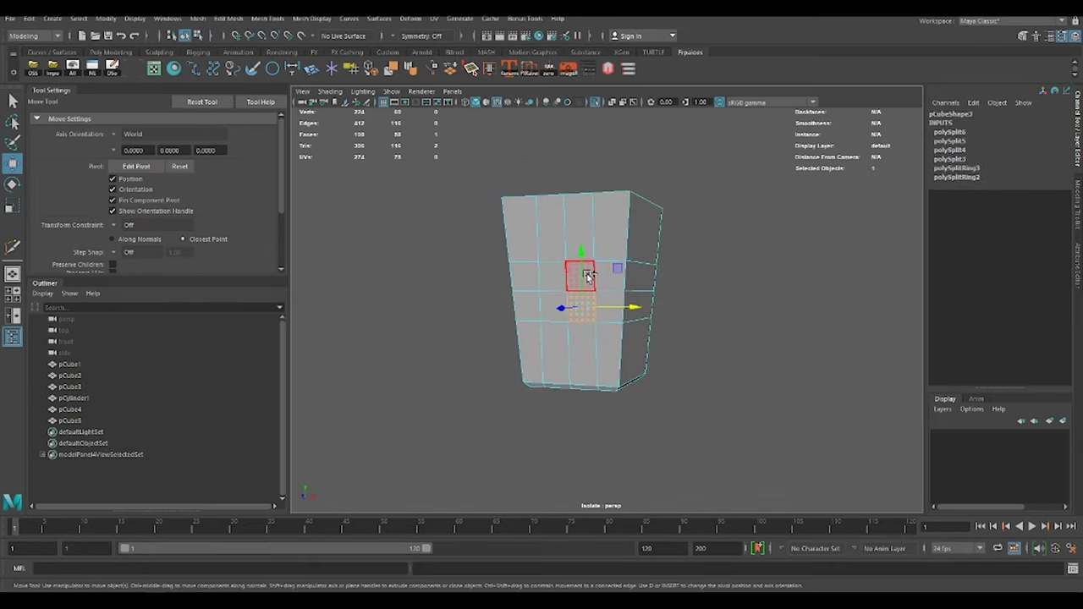
left_click(508, 314, "shift")
mouse_move(583, 271)
left_mouse_down("alt")
mouse_move(508, 314)
mouse_move(607, 307)
left_mouse_up("alt")
right_click_drag(607, 307, 749, 339, "shift")
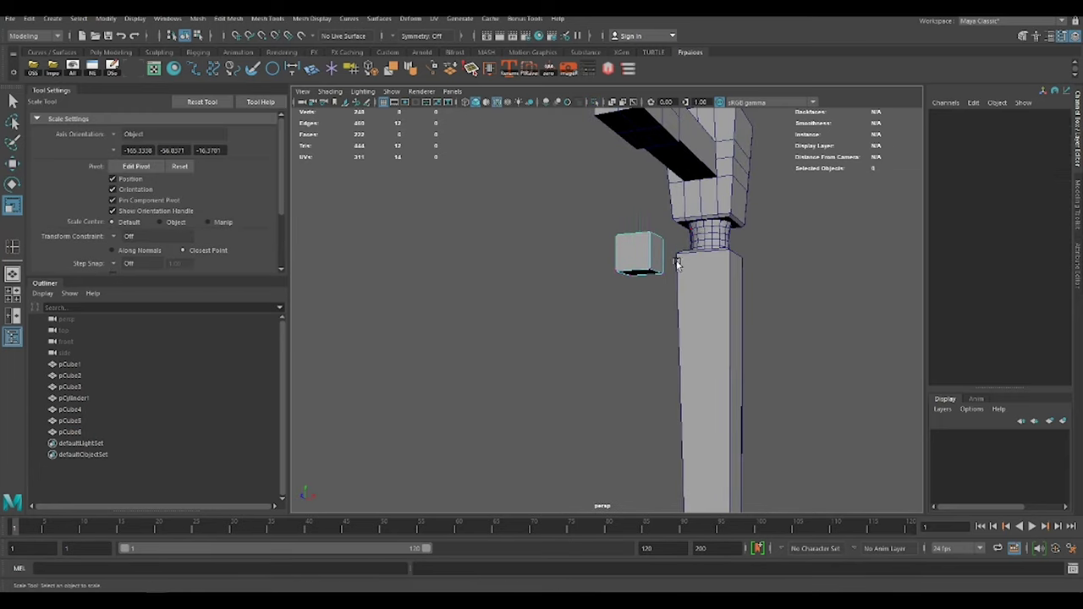
Scale the small cube up into the tall lantern body
key("w")
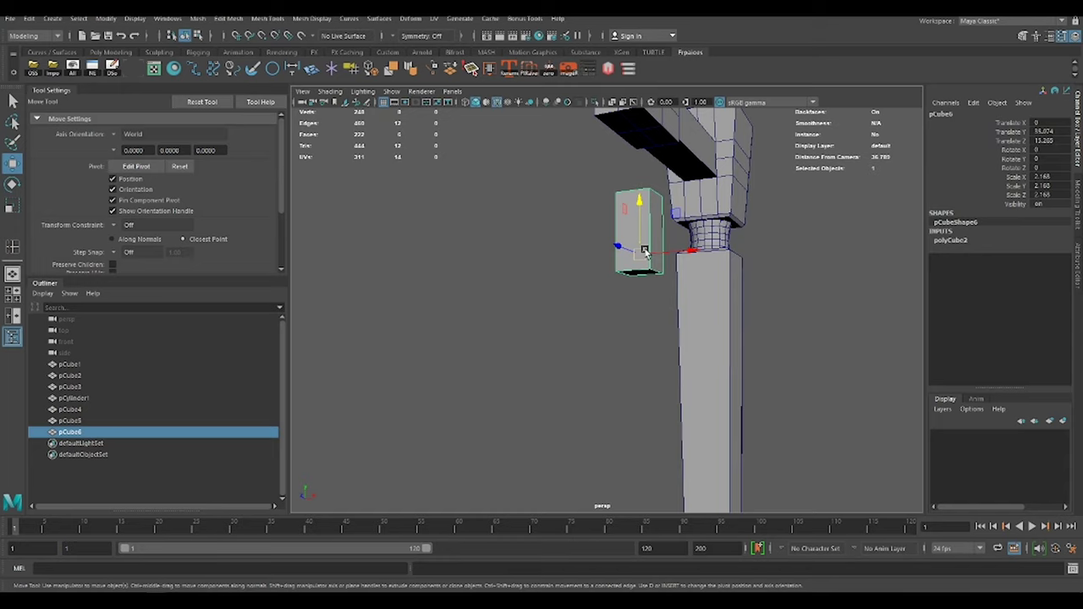
left_click_drag(675, 256, 593, 294, "alt")
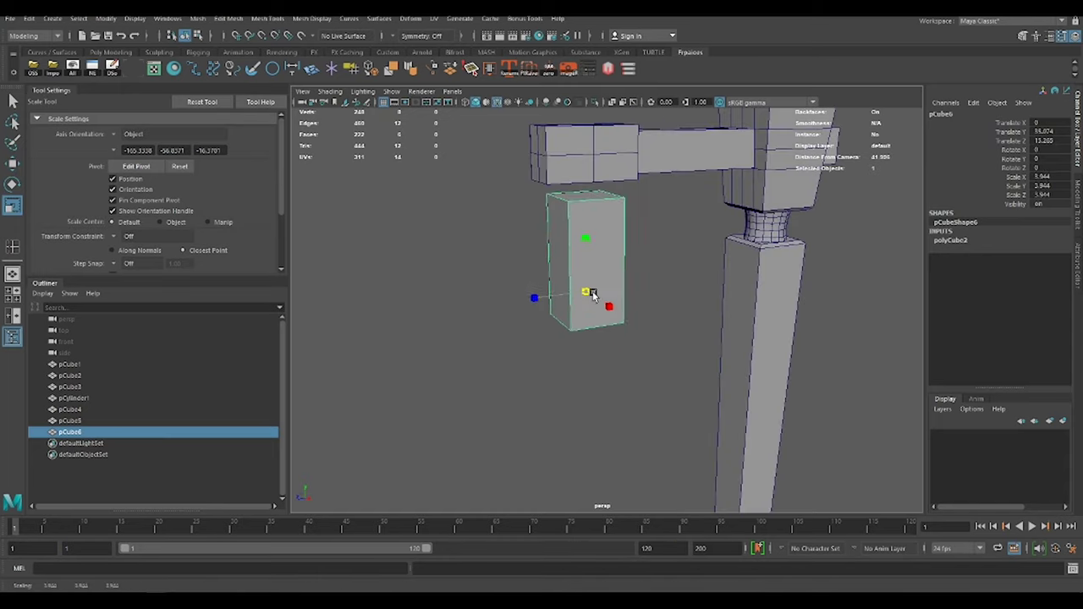
left_click_drag(586, 245, 606, 278, "alt")
key("r")
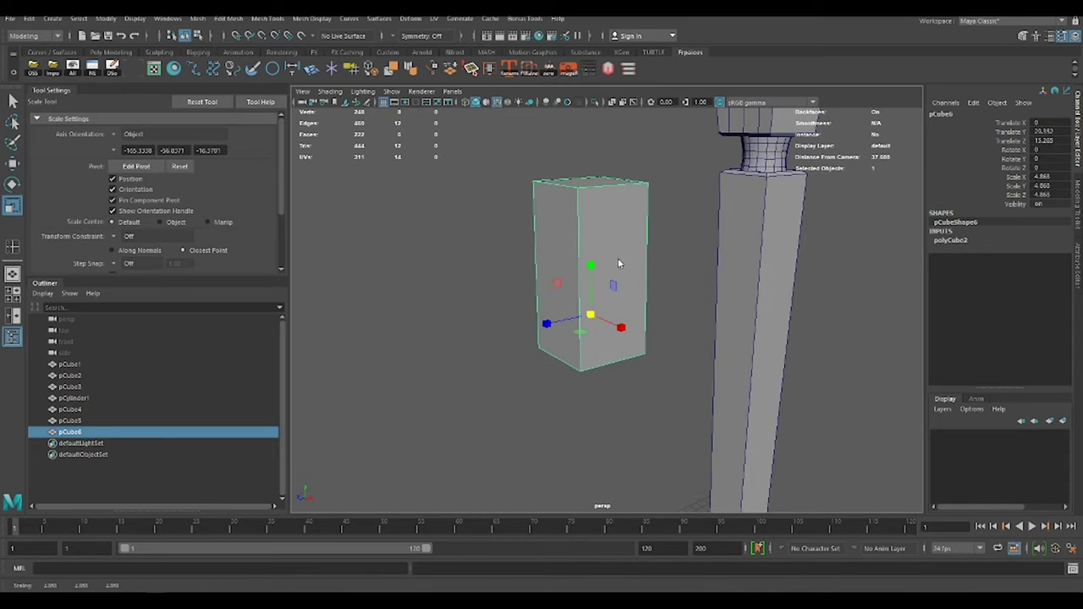
right_click_drag(618, 264, 608, 212)
Duplicate the body and flatten the copy into a wide base slab beneath it
key("F8")
key("ctrl+d")
key("w")
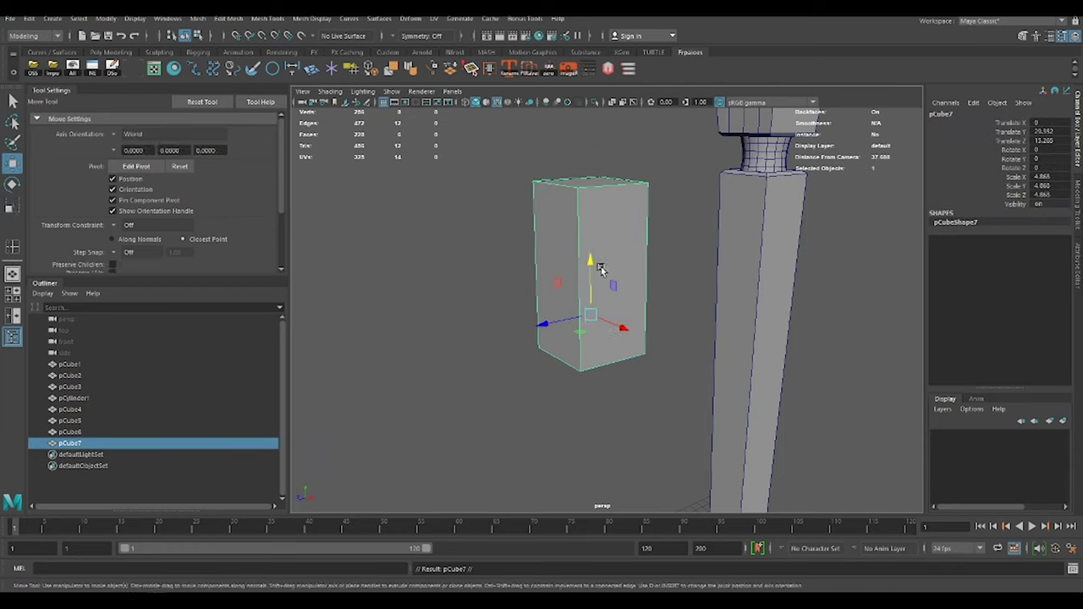
key("r")
left_click_drag(592, 266, 590, 413)
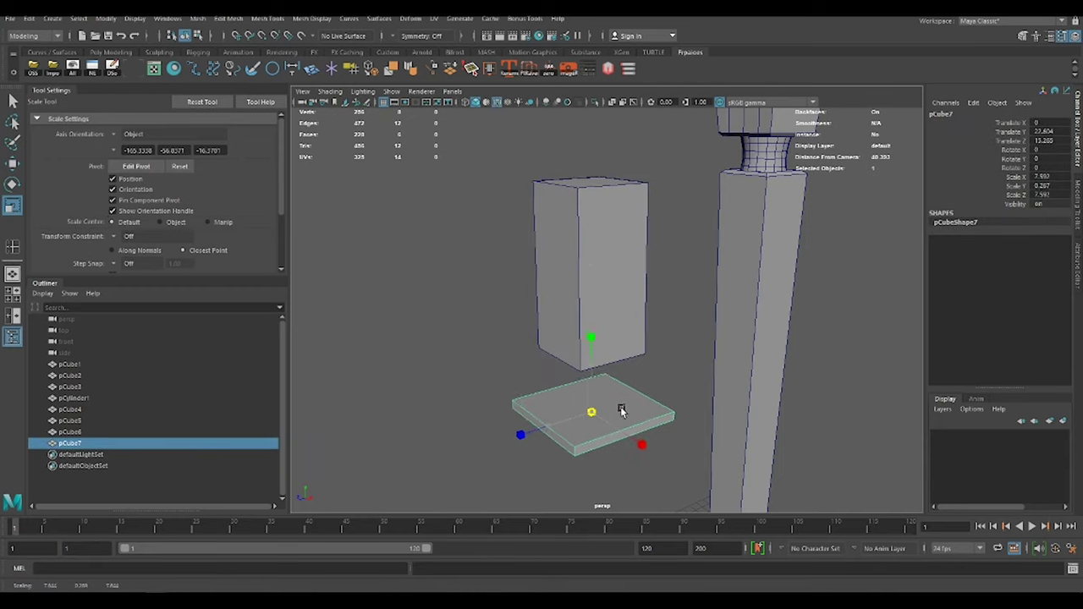
key("w")
mouse_move(595, 352)
left_mouse_down()
mouse_move(593, 305)
mouse_move(637, 303)
left_mouse_up()
left_click(616, 275)
Scale the lantern box's top four vertices to taper the box
key("F9")
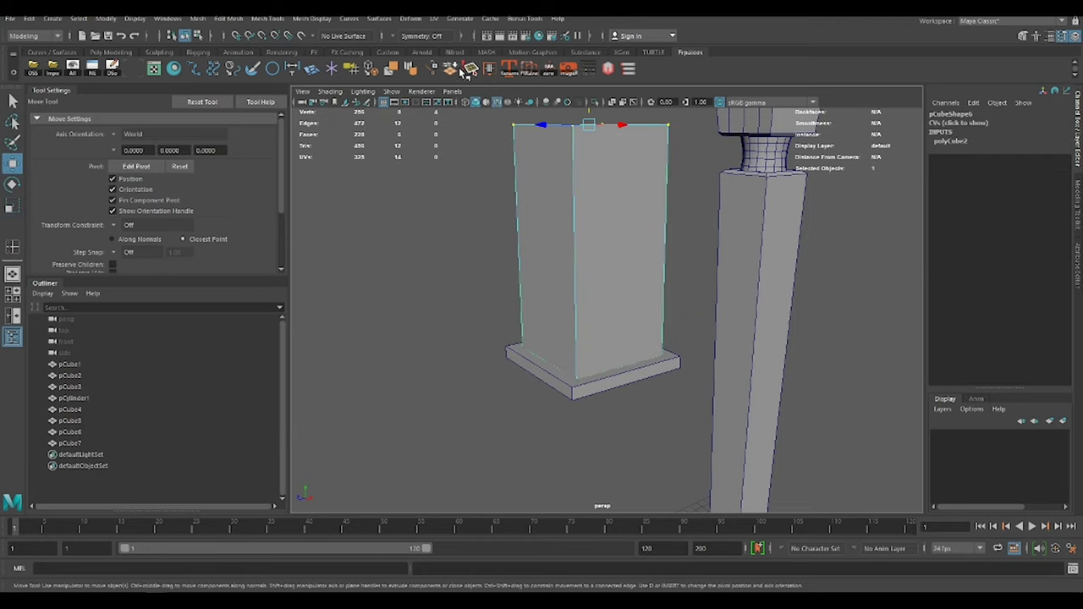
left_click_drag(499, 106, 678, 148)
mouse_move(606, 153)
left_mouse_down("alt")
mouse_move(605, 180)
mouse_move(644, 211)
left_mouse_up("alt")
key("r")
key("F8")
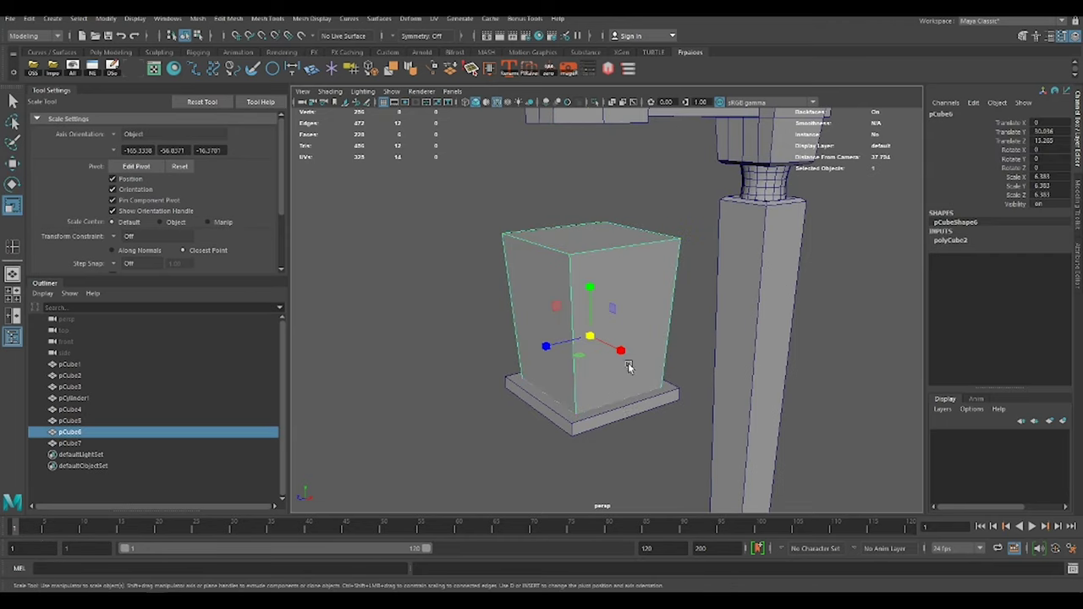
Duplicate the base slab onto the box top, then stack a smaller slab copy above it
left_click(634, 400)
key("ctrl+d")
key("w")
left_click_drag(589, 346, 601, 187)
key("e")
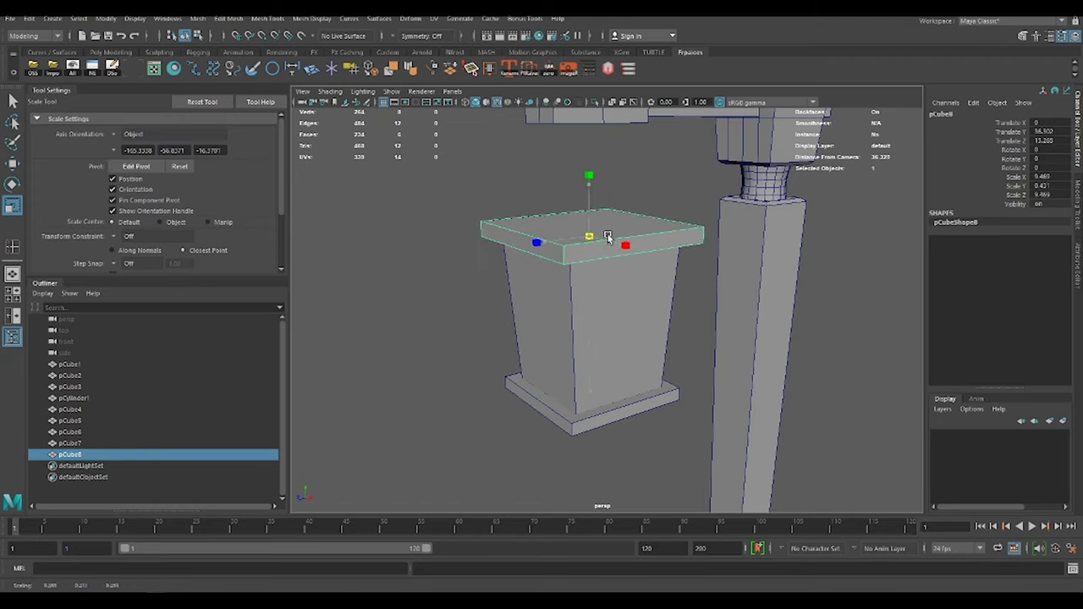
key("e")
key("ctrl+d")
mouse_move(589, 235)
left_mouse_down()
mouse_move(579, 236)
mouse_move(590, 193)
left_mouse_up()
key("w")
right_click_drag(590, 193, 598, 247, "alt")
Extrude the smaller slab's top face and scale it in to form a pointed roof
key("F11")
left_click(597, 246)
key("ctrl+e")
mouse_move(592, 245)
left_mouse_down()
mouse_move(592, 207)
mouse_move(569, 211)
mouse_move(618, 327)
mouse_move(554, 305)
mouse_move(629, 339)
left_mouse_up()
key("r")
key("F8")
Enlarge the lantern box by scaling its selected components
left_click(565, 337)
key("r")
scroll(629, 338, "up", 3)
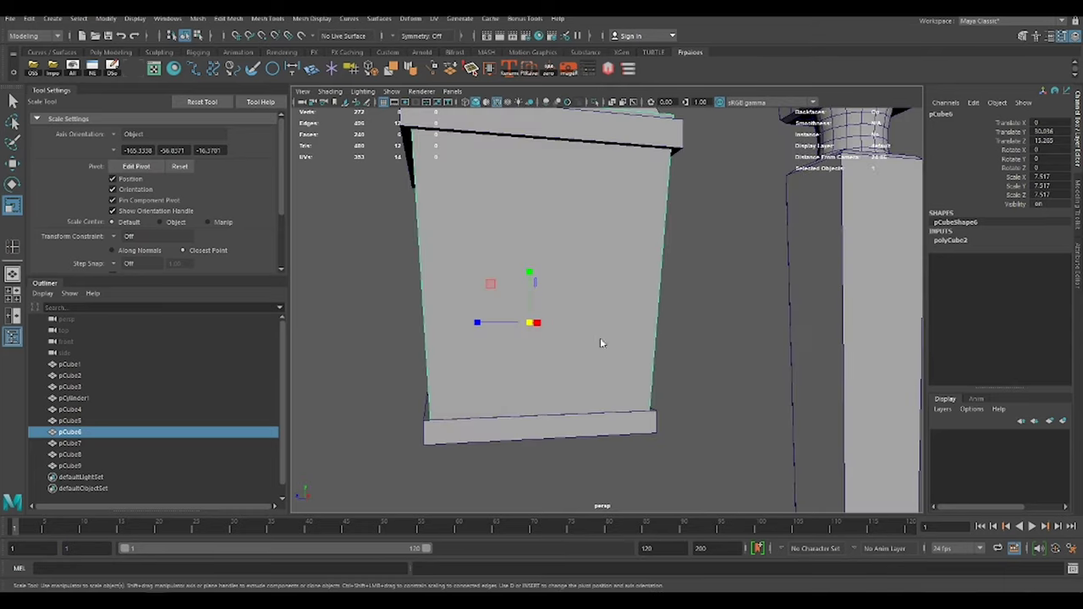
key("F9")
left_click_drag(677, 440, 392, 358)
key("w")
left_click_drag(526, 349, 559, 349, "alt")
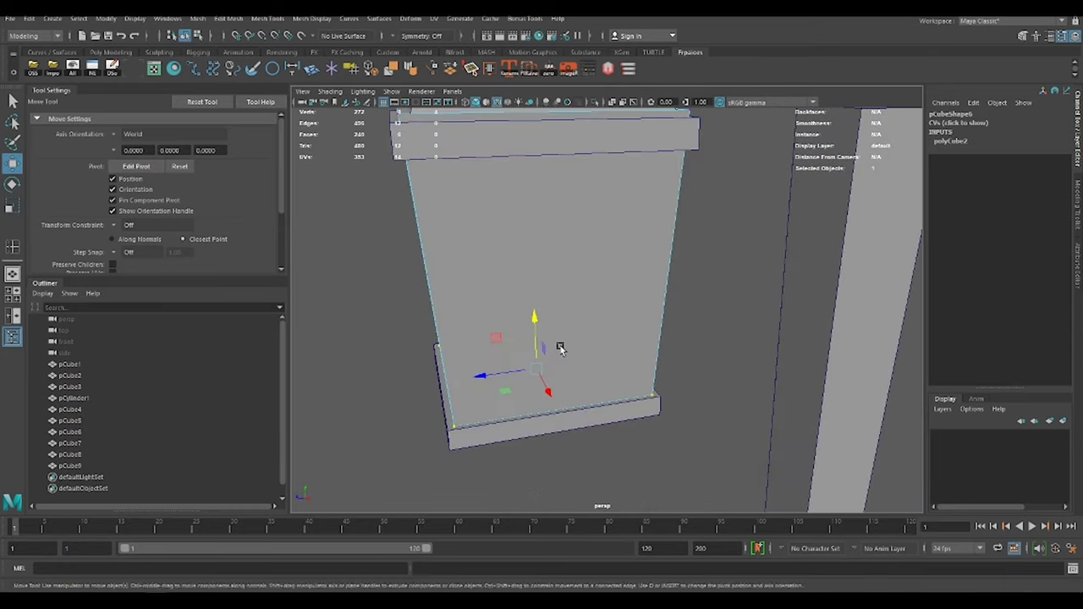
Add edge loops around the lantern roof in edge mode
right_click(566, 283)
left_click_drag(565, 284, 584, 322, "alt")
key("w")
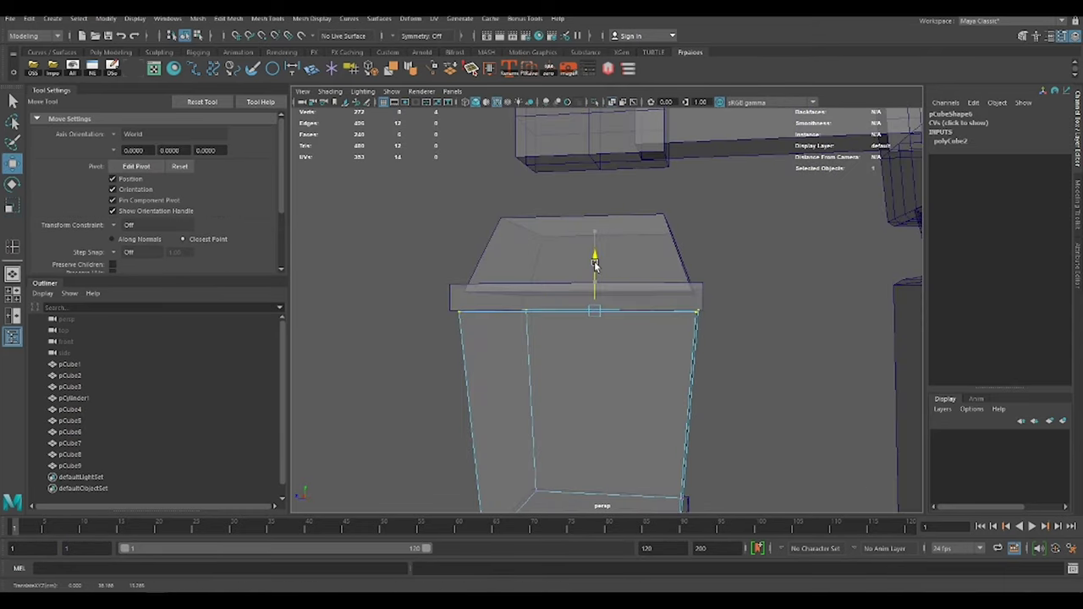
left_click(583, 310)
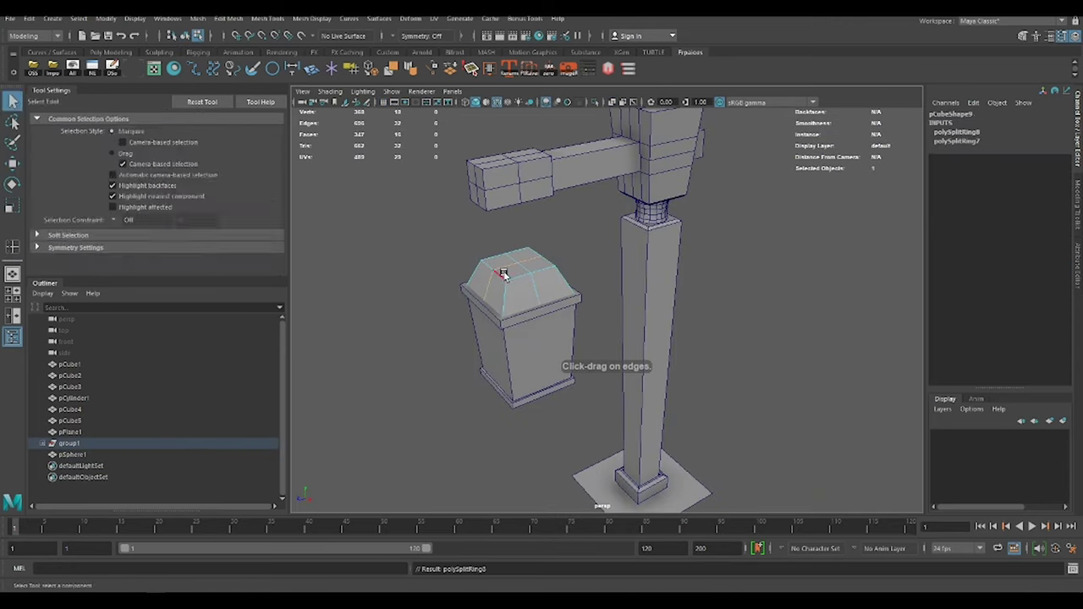
Select the new sphere and frame it in the viewport
left_click(85, 455)
scroll(522, 258, "up", 3)
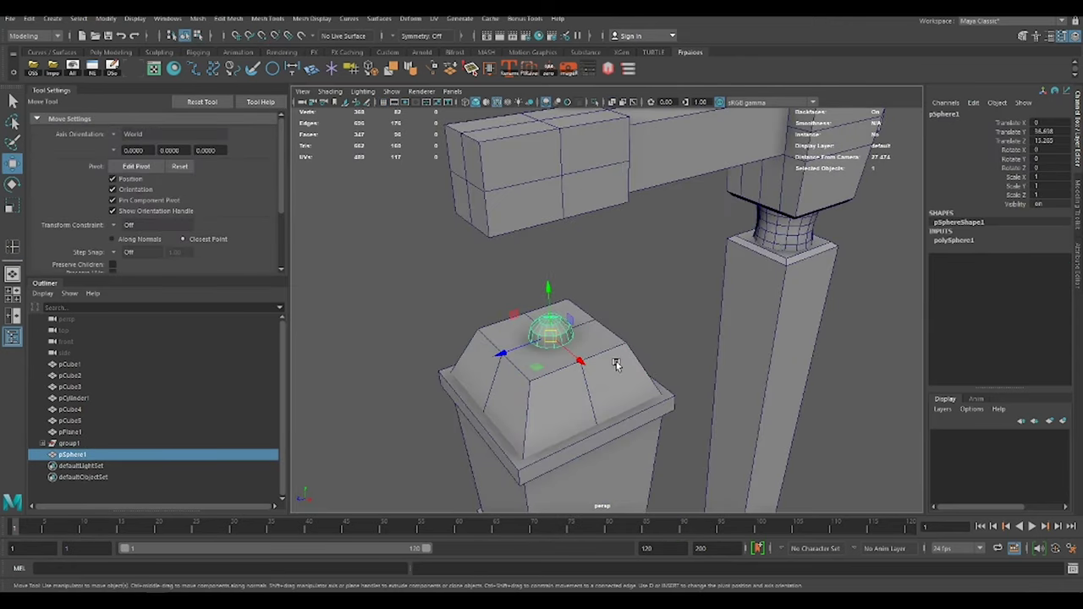
key("f")
left_click(953, 241)
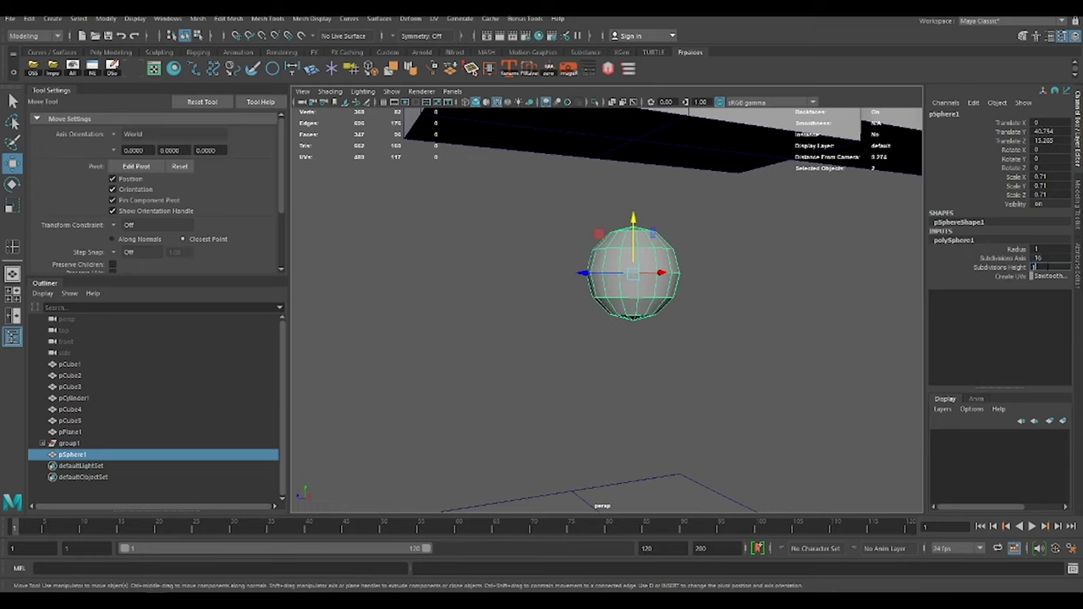
Duplicate the sphere, flatten it into a wide disc, and move it up to the ball
key("ctrl+d")
key("r")
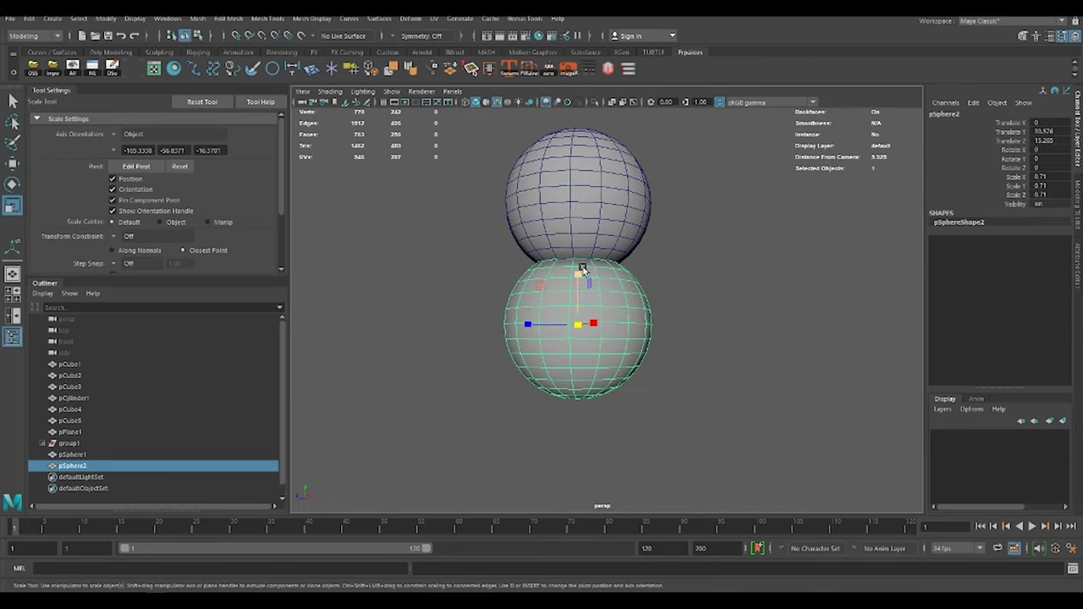
left_click_drag(578, 275, 600, 347)
middle_click_drag(601, 347, 672, 414, "alt")
left_click_drag(645, 387, 694, 385)
key("w")
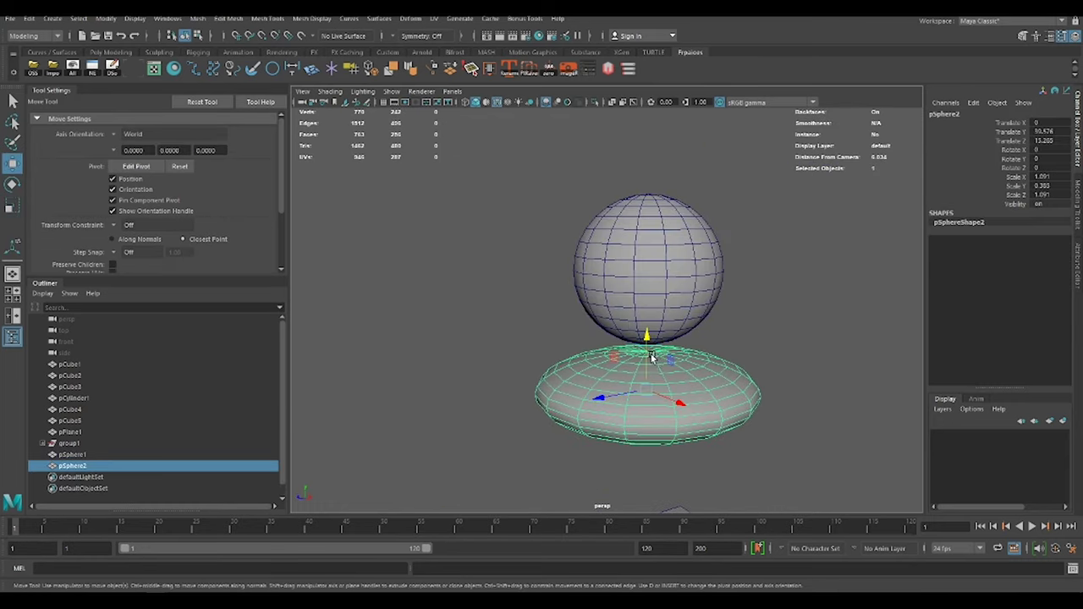
mouse_move(650, 358)
left_mouse_down()
mouse_move(647, 254)
mouse_move(572, 212)
mouse_move(597, 204)
mouse_move(595, 461)
left_mouse_up()
Extrude the disc's bottom faces into a long cone spire and delete unneeded edges
key("ctrl+e")
key("Delete")
scroll(633, 375, "down", 3)
key("r")
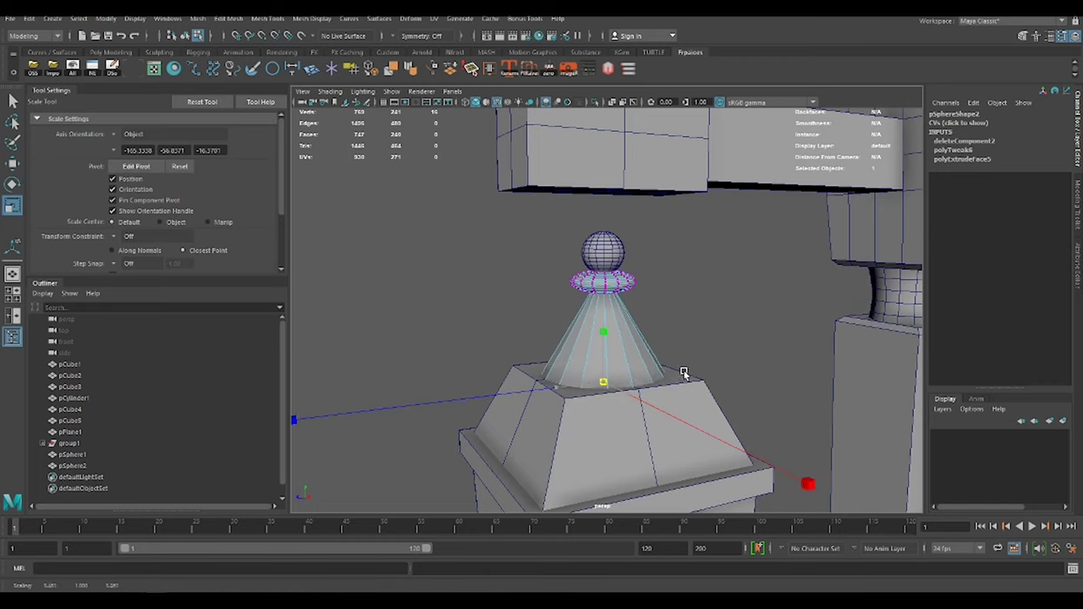
mouse_move(684, 373)
left_mouse_down("alt")
mouse_move(635, 310)
mouse_move(639, 228)
left_mouse_up("alt")
scroll(636, 309, "up", 5)
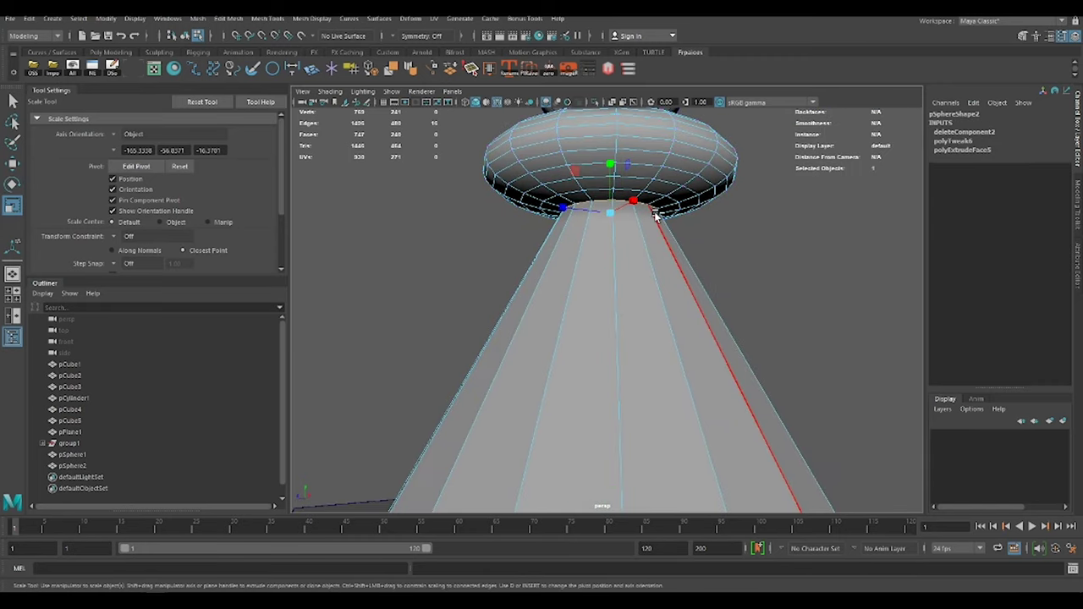
key("Delete")
key("w")
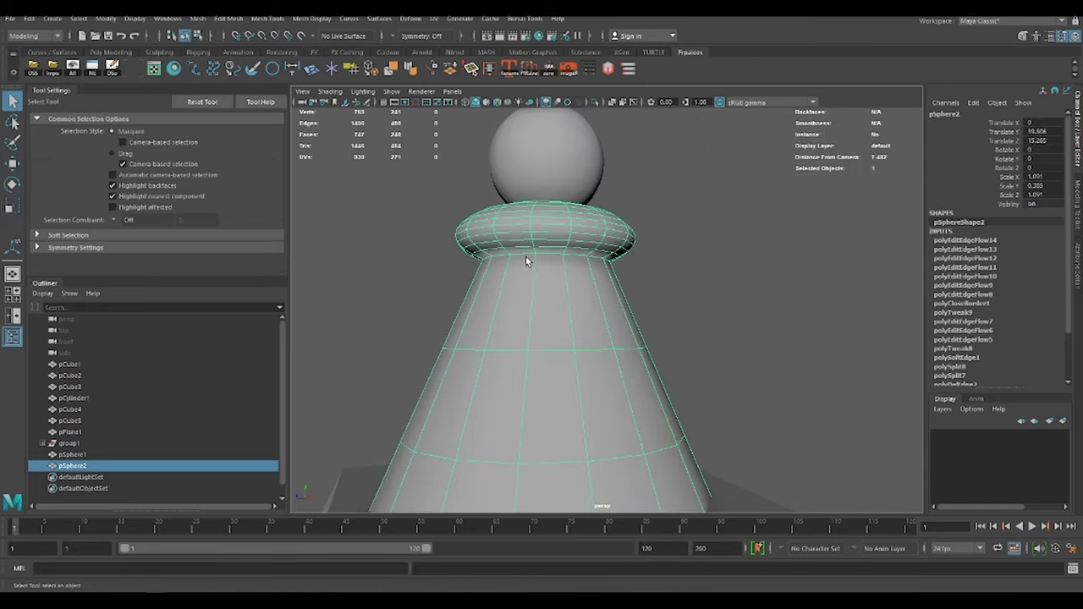
Make a torus with section radius 0.2 and radius 1.6, standing upright above the finial ball
right_click_drag(610, 279, 696, 281, "shift")
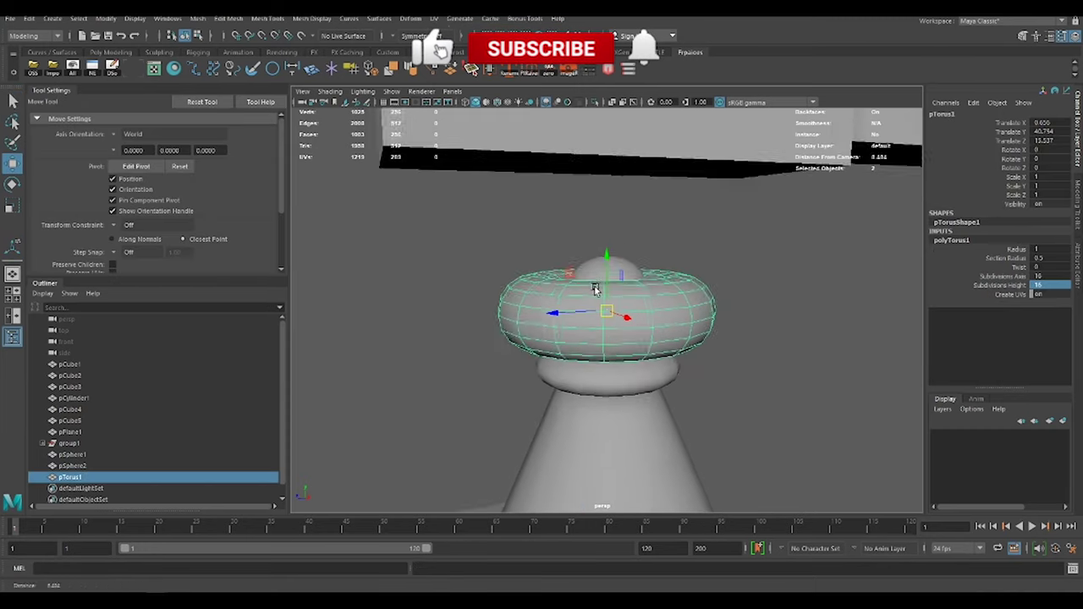
left_click(1007, 258)
middle_click_drag(813, 262, 764, 258)
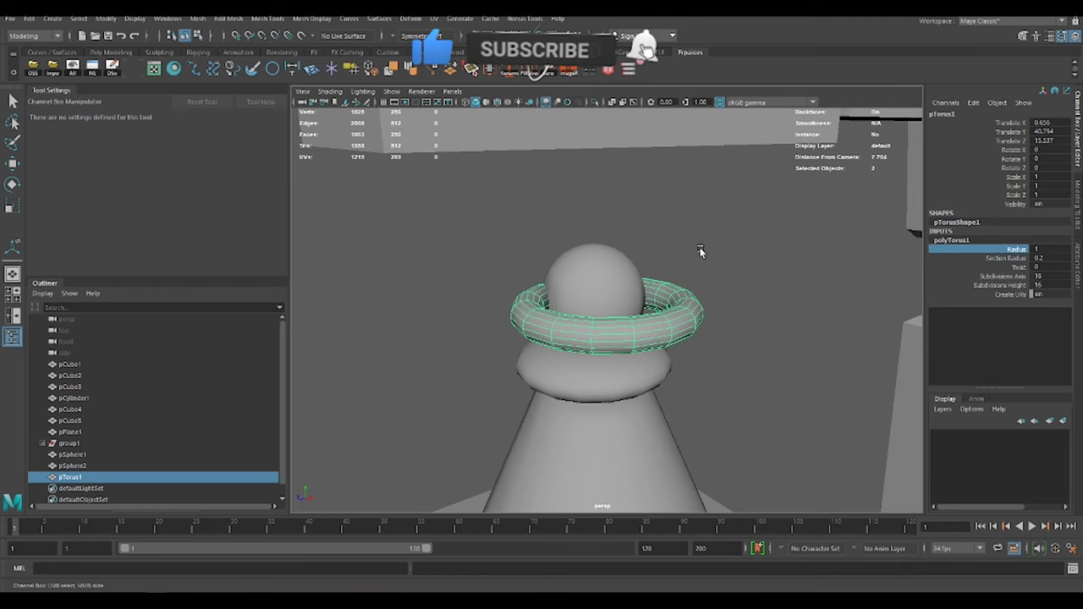
middle_click_drag(702, 242, 796, 242)
key("w")
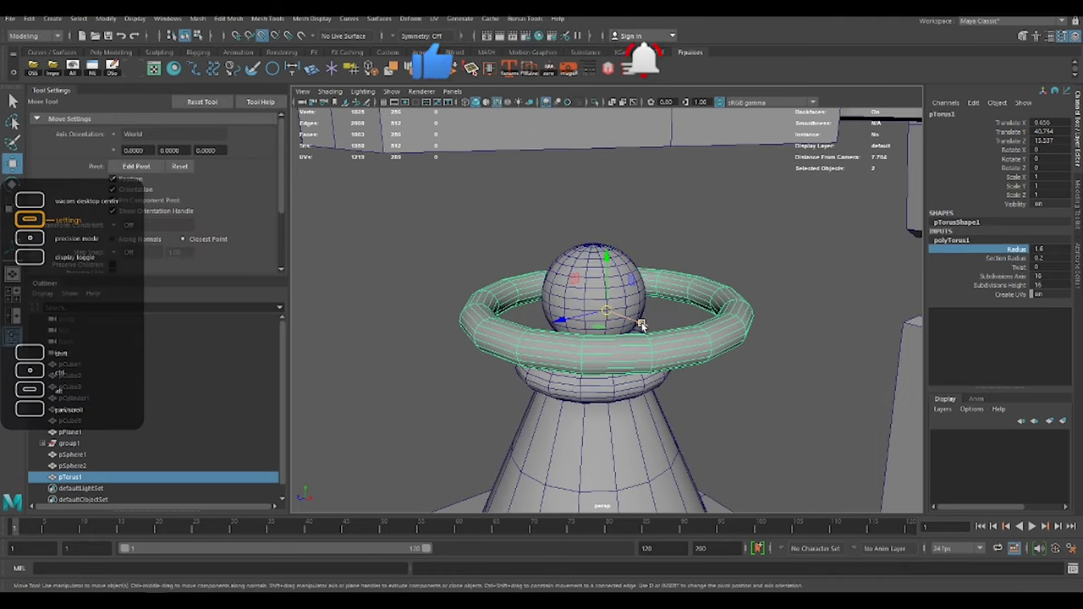
left_click_drag(641, 326, 575, 140)
left_click_drag(622, 258, 644, 254, "alt")
mouse_move(606, 182)
left_mouse_down()
mouse_move(621, 320)
mouse_move(575, 221)
left_mouse_up()
scroll(552, 159, "down", 3)
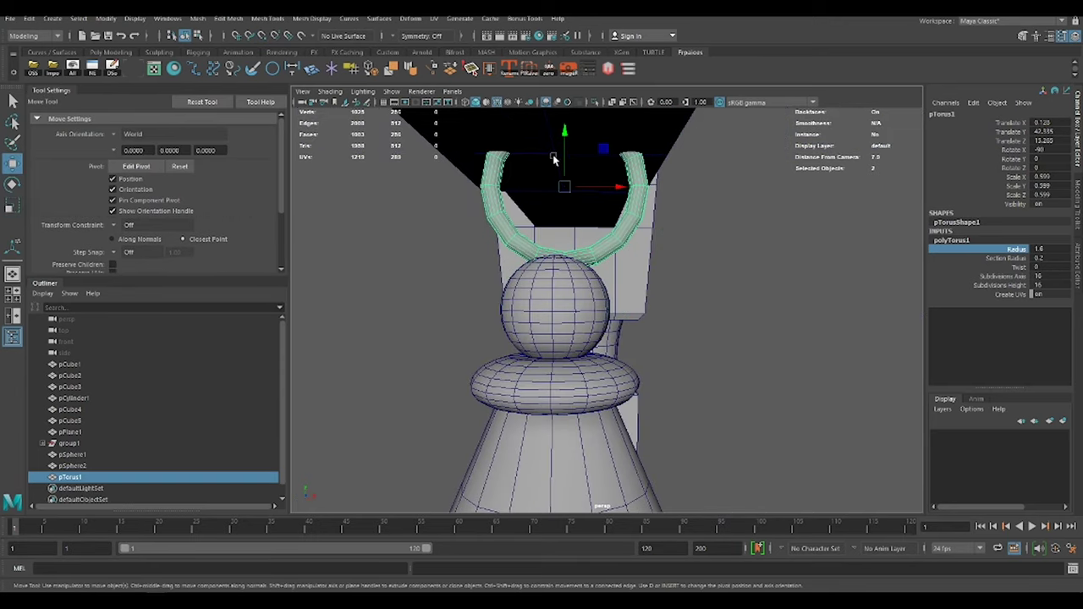
mouse_move(553, 159)
left_mouse_down()
mouse_move(580, 278)
mouse_move(598, 242)
mouse_move(593, 306)
mouse_move(561, 302)
mouse_move(581, 245)
mouse_move(650, 190)
mouse_move(686, 203)
left_mouse_up()
Duplicate and rotate the ring, then isolate the copy with its upper faces selected
key("ctrl+d")
key("e")
key("w")
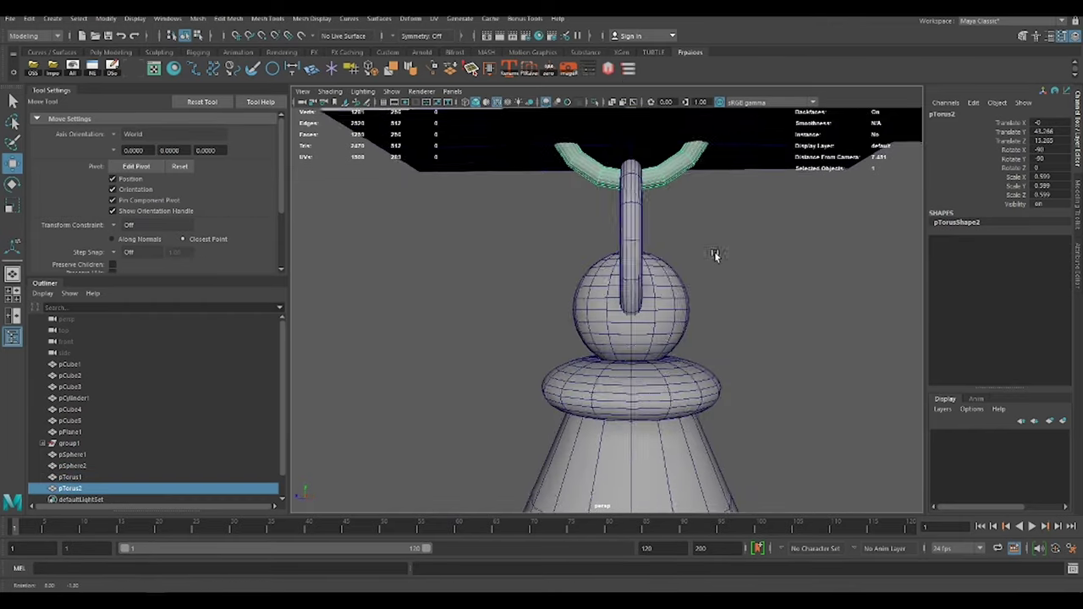
mouse_move(716, 257)
left_mouse_down("alt")
mouse_move(694, 252)
mouse_move(491, 71)
left_mouse_up("alt")
key("ctrl+1")
key("F11")
Trim the ring copy to a half ring, then extrude the lantern's side faces into thin-framed windows
key("Delete")
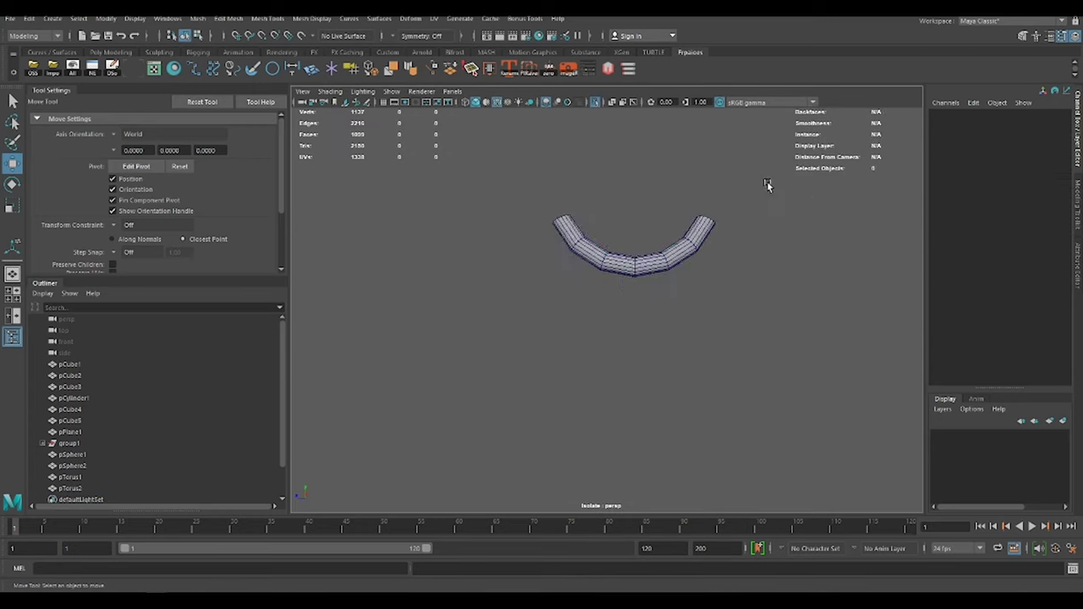
key("r")
left_click(514, 297)
mouse_move(514, 297)
left_mouse_down("alt")
mouse_move(544, 271)
mouse_move(621, 273)
left_mouse_up("alt")
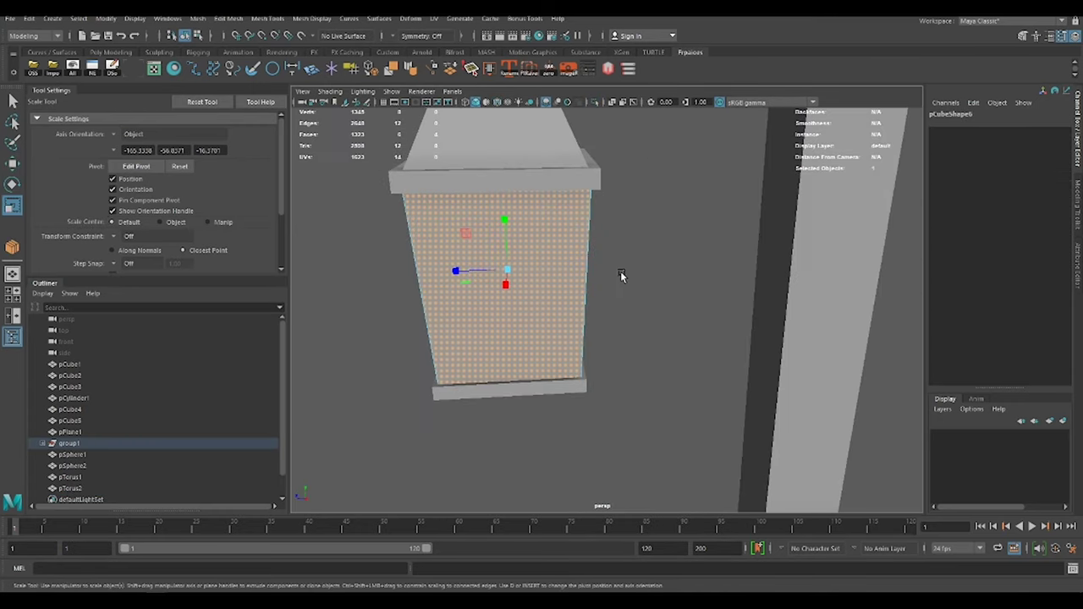
key("ctrl+e")
left_click(837, 432)
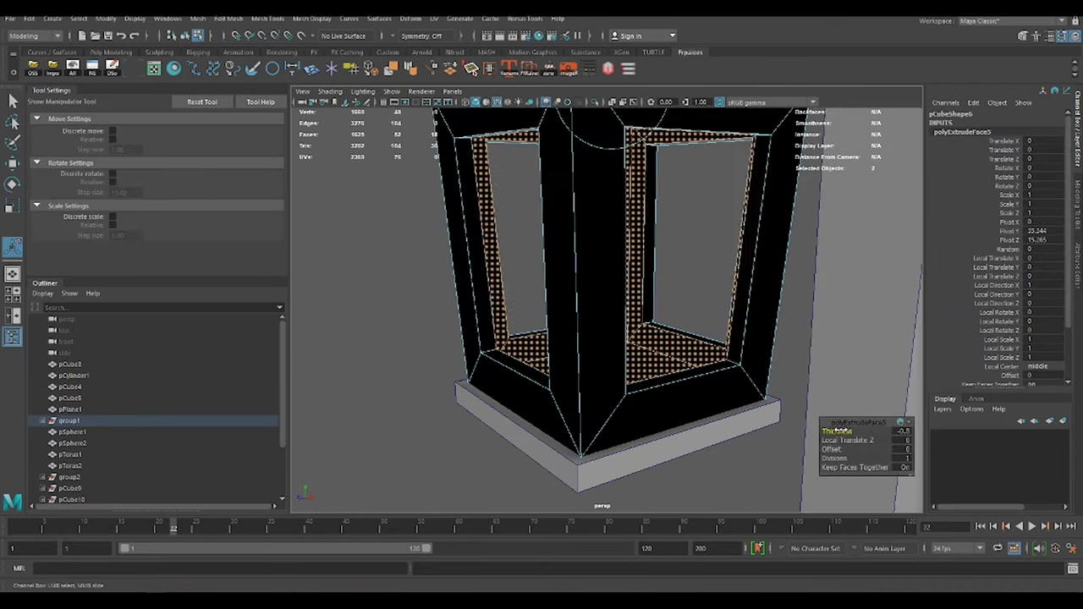
left_click_drag(837, 430, 842, 428)
Finish the window extrusion and extrude the disc's inner cap faces, scaling them inward
key("q")
key("F8")
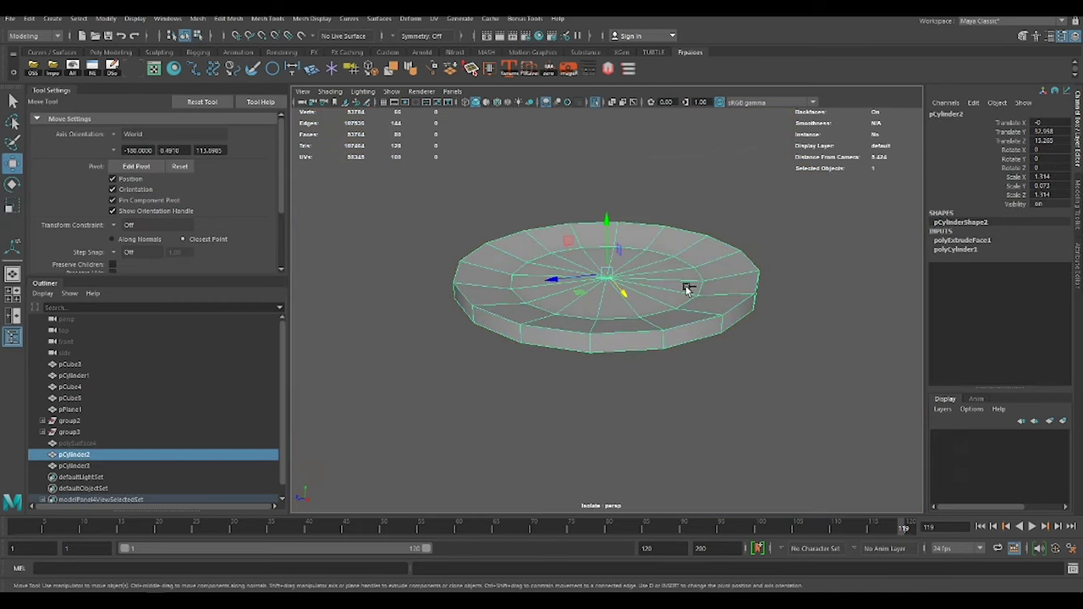
mouse_move(645, 275)
right_mouse_down()
mouse_move(646, 294)
mouse_move(702, 336)
right_mouse_up()
key("e")
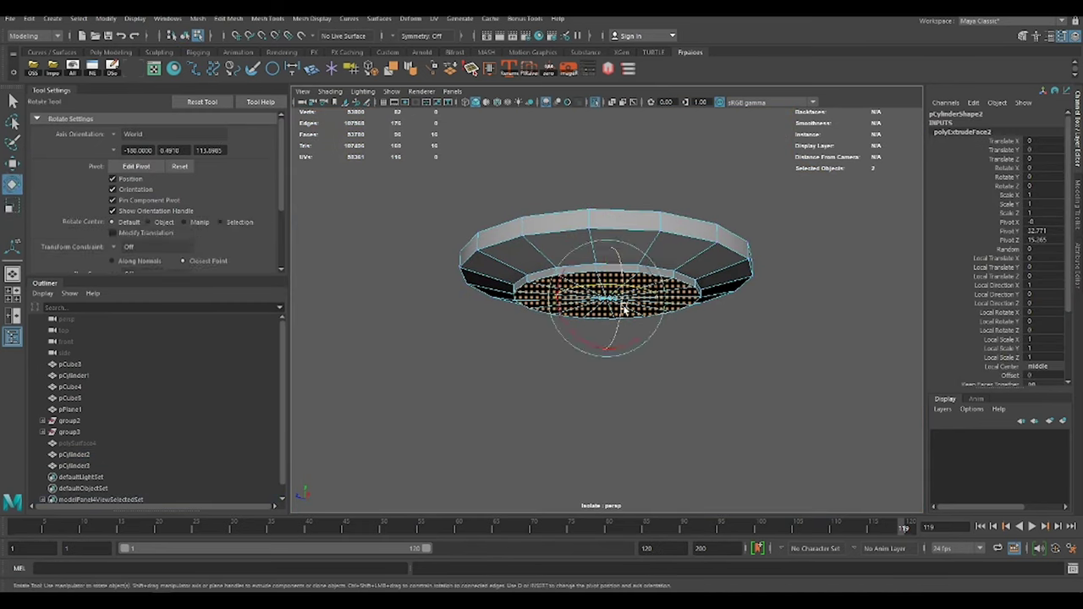
key("r")
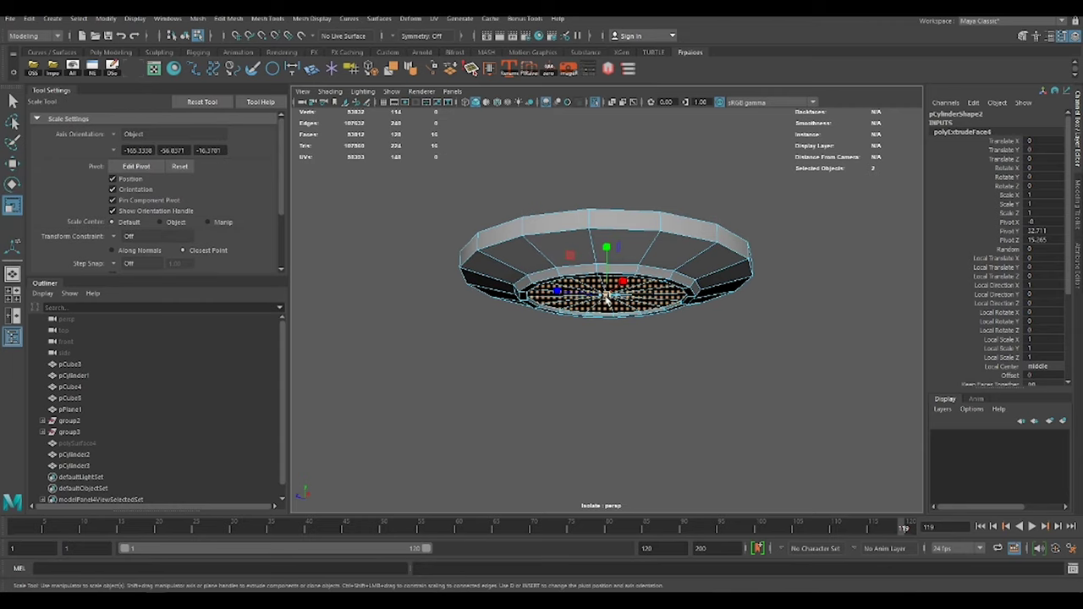
right_click_drag(604, 327, 722, 316)
Extrude the disc's inner faces and push them down into a sunken centre
key("3")
right_click_drag(616, 255, 612, 337, "shift")
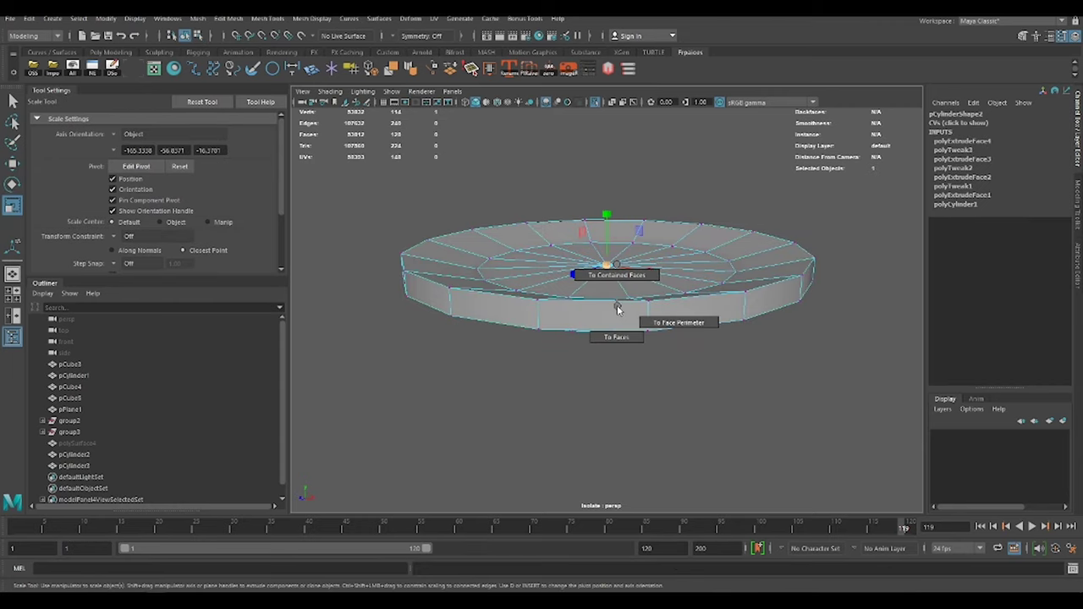
key("w")
mouse_move(604, 201)
left_mouse_down()
mouse_move(664, 265)
mouse_move(725, 271)
mouse_move(702, 225)
left_mouse_up()
Bevel the disc's edges into a smooth saucer rim
mouse_move(668, 276)
left_mouse_down("alt")
mouse_move(653, 225)
mouse_move(705, 286)
left_mouse_up("alt")
right_click_drag(732, 268, 814, 421, "shift")
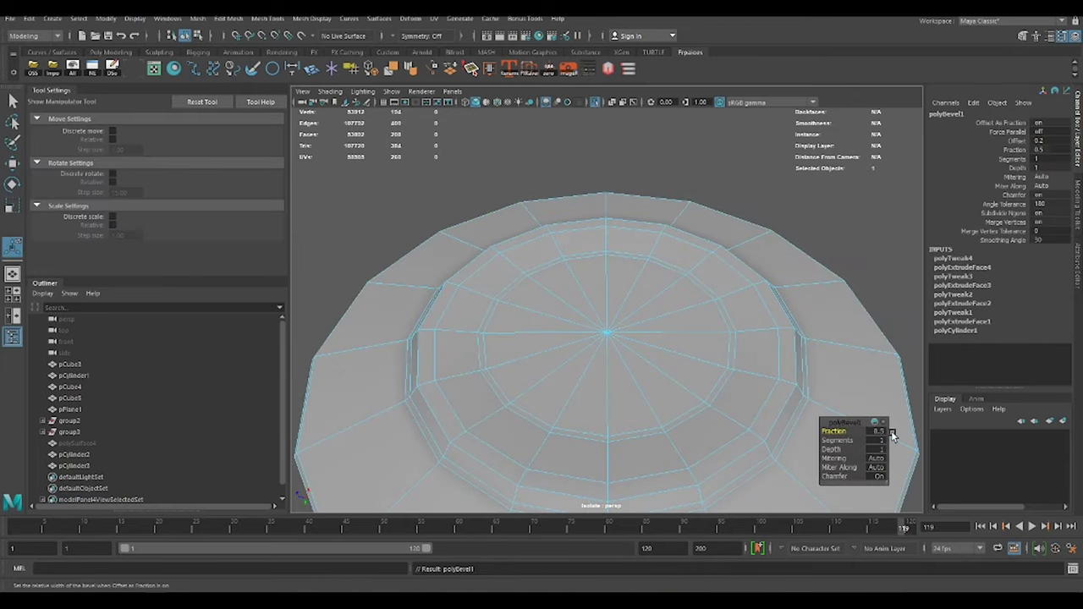
mouse_move(880, 427)
left_mouse_down("alt")
mouse_move(672, 395)
mouse_move(689, 330)
left_mouse_up("alt")
Exit isolation to show the whole lantern scene and select the cylinder's top faces
key("F8")
key("r")
scroll(648, 198, "down", 5)
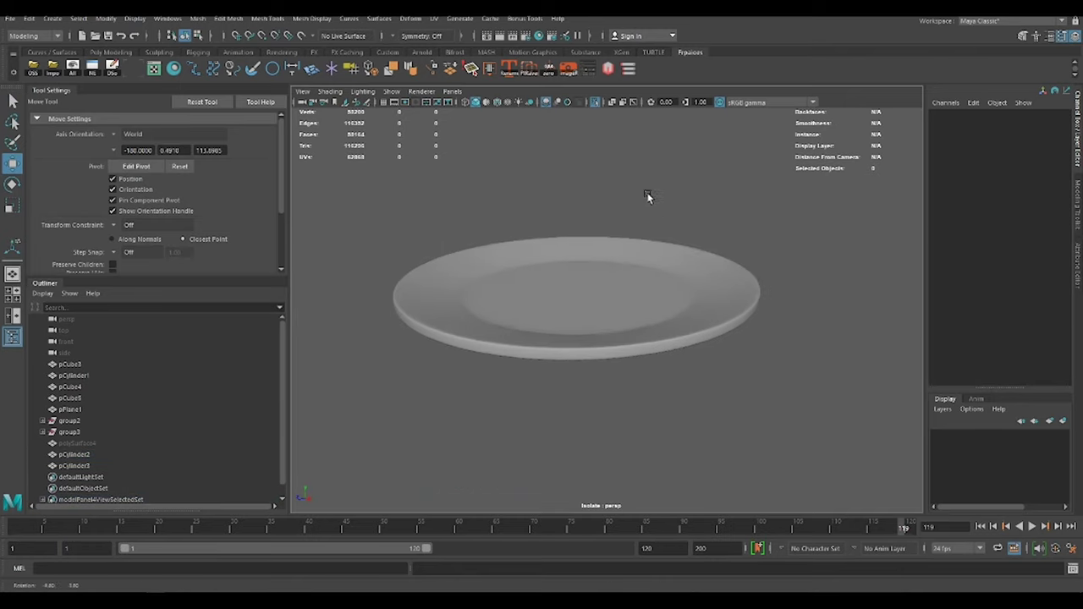
key("ctrl+1")
scroll(623, 274, "up", 3)
key("ctrl+e")
mouse_move(572, 274)
left_mouse_down()
mouse_move(572, 152)
mouse_move(572, 325)
mouse_move(529, 315)
mouse_move(560, 356)
left_mouse_up()
Extrude and inset the cup's top, pushing the inner faces down into a hollow
right_click(572, 321, "shift")
key("ctrl+e")
key("ctrl+e")
key("w")
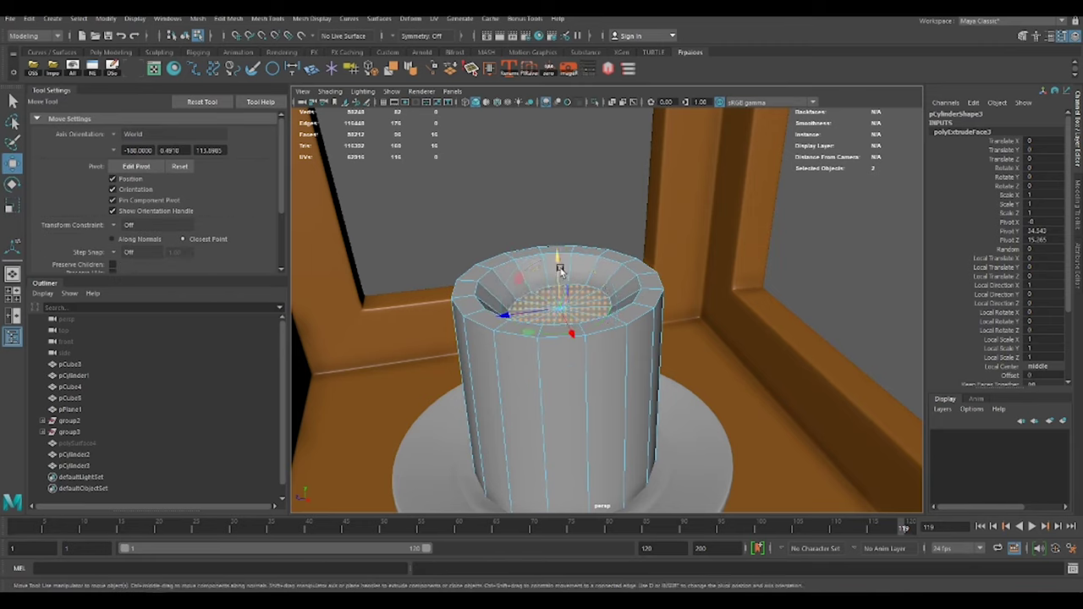
right_click_drag(584, 271, 558, 254)
Lower the rim's front and raise its back using soft-selected vertices
left_click(487, 267)
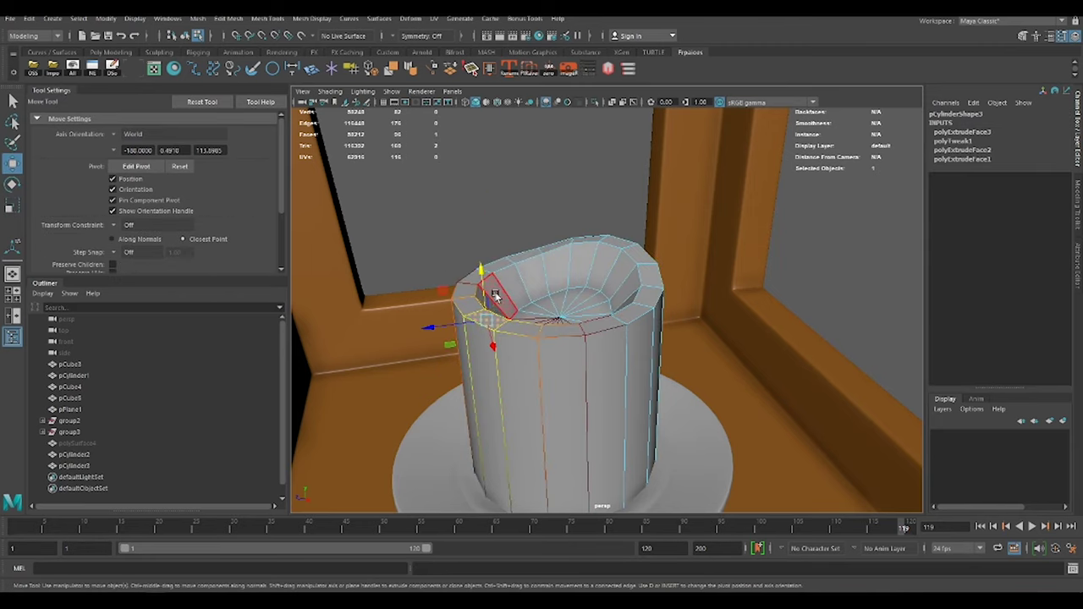
left_click_drag(487, 267, 470, 314)
left_click_drag(611, 316, 648, 322)
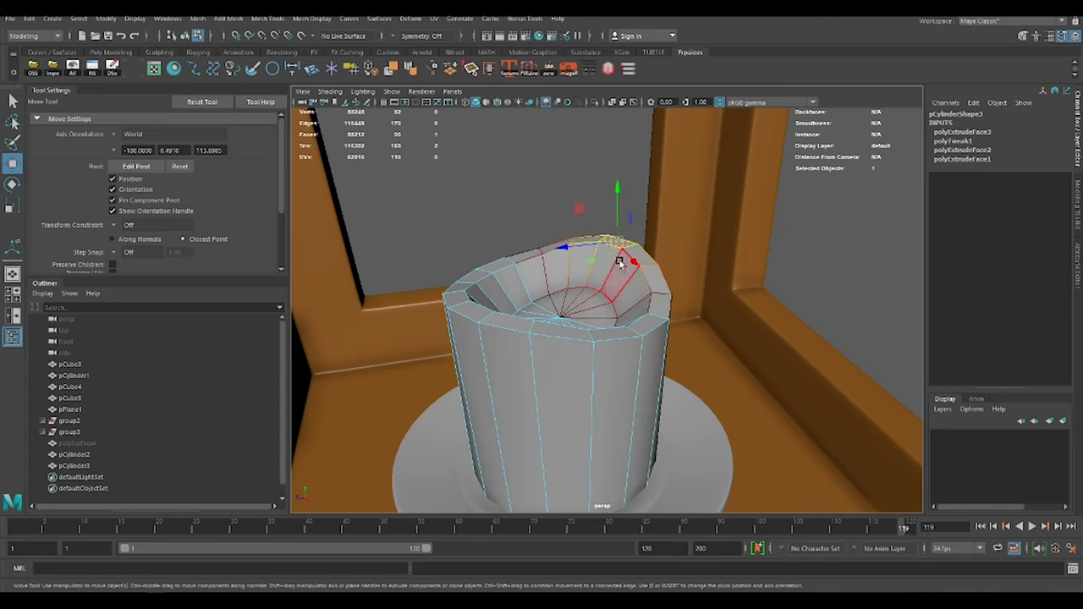
mouse_move(580, 266)
left_mouse_down()
mouse_move(545, 242)
mouse_move(510, 251)
mouse_move(513, 230)
left_mouse_up()
right_click(592, 272)
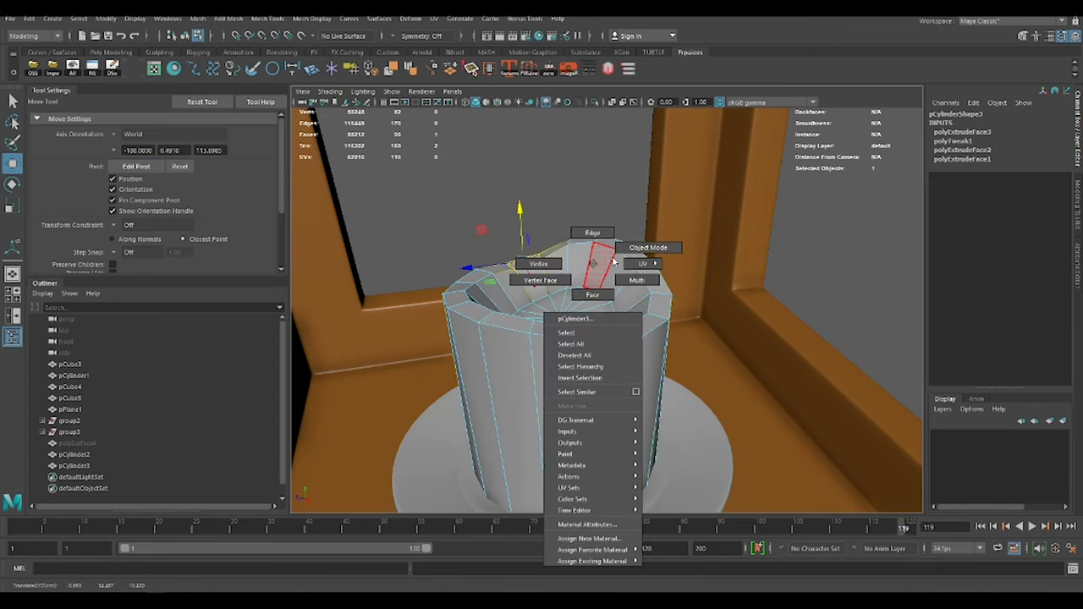
Add a lattice deformer around the cup with 4 T divisions
left_click(830, 348)
left_click(923, 348)
double_click(1036, 240)
type("4")
key("Return")
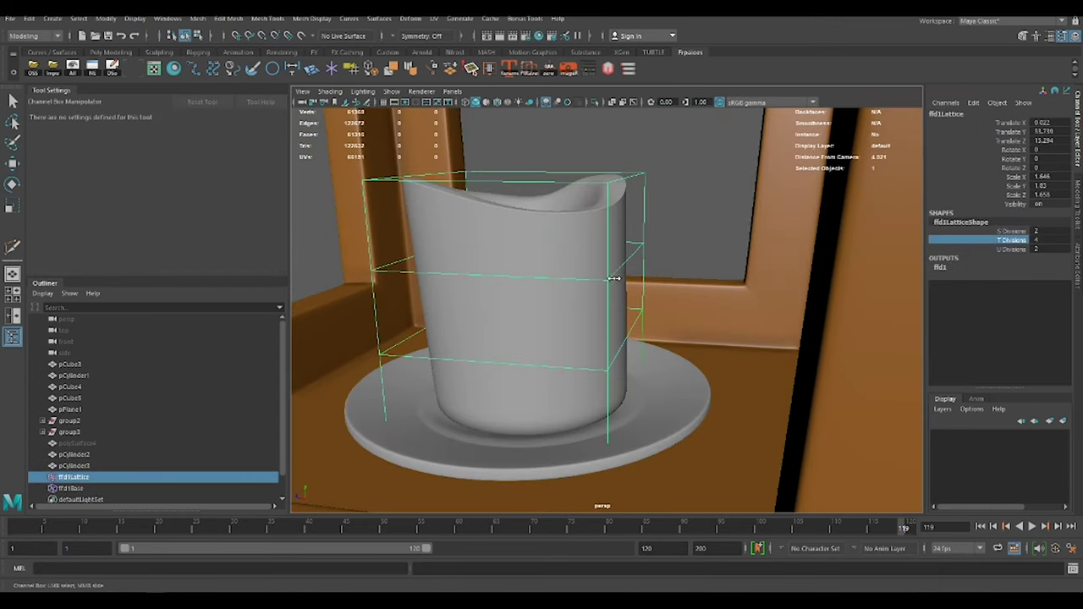
Lower and tilt the top lattice points into a wavy rim, then bake the lattice into the cup
mouse_move(584, 157)
left_mouse_down()
mouse_move(677, 416)
mouse_move(595, 372)
mouse_move(675, 434)
left_mouse_up()
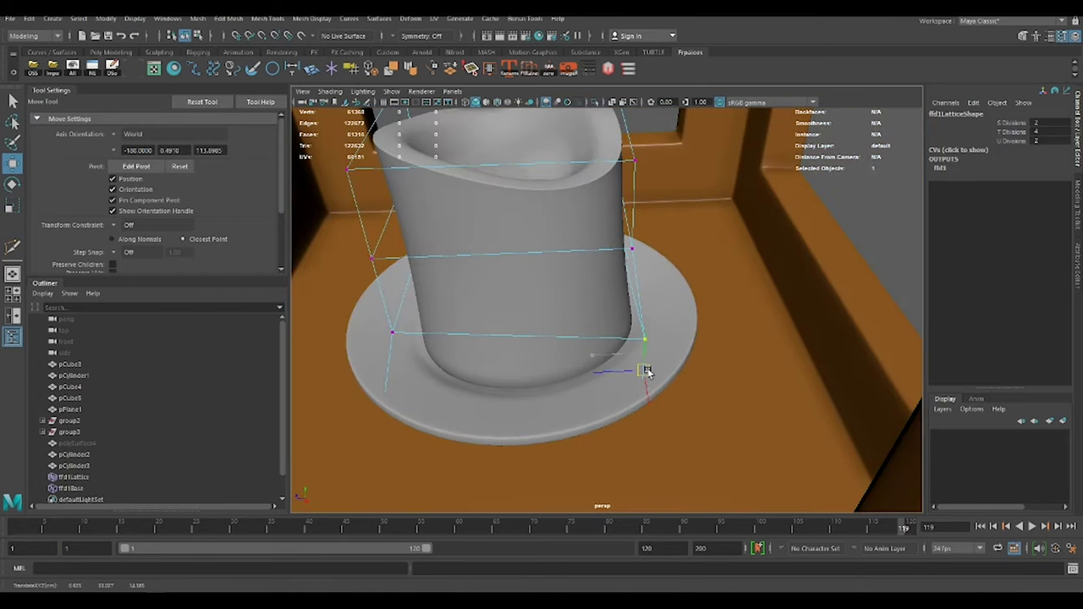
left_click_drag(616, 366, 761, 398, "alt")
key("e")
left_click_drag(846, 330, 688, 199)
key("w")
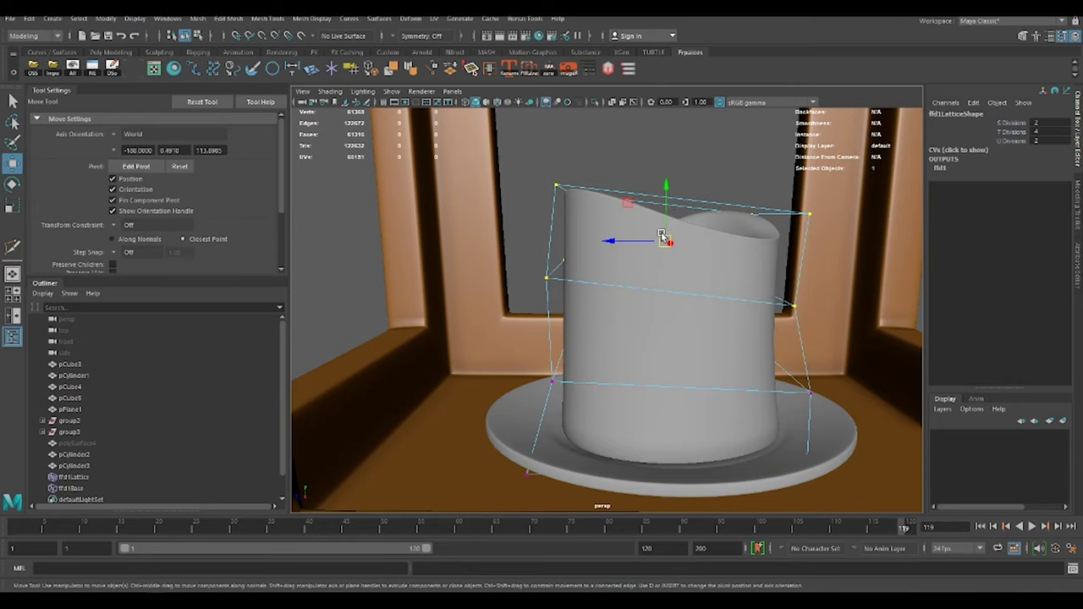
left_click_drag(652, 237, 658, 251)
mouse_move(779, 199)
left_mouse_down()
mouse_move(798, 216)
mouse_move(768, 157)
left_mouse_up()
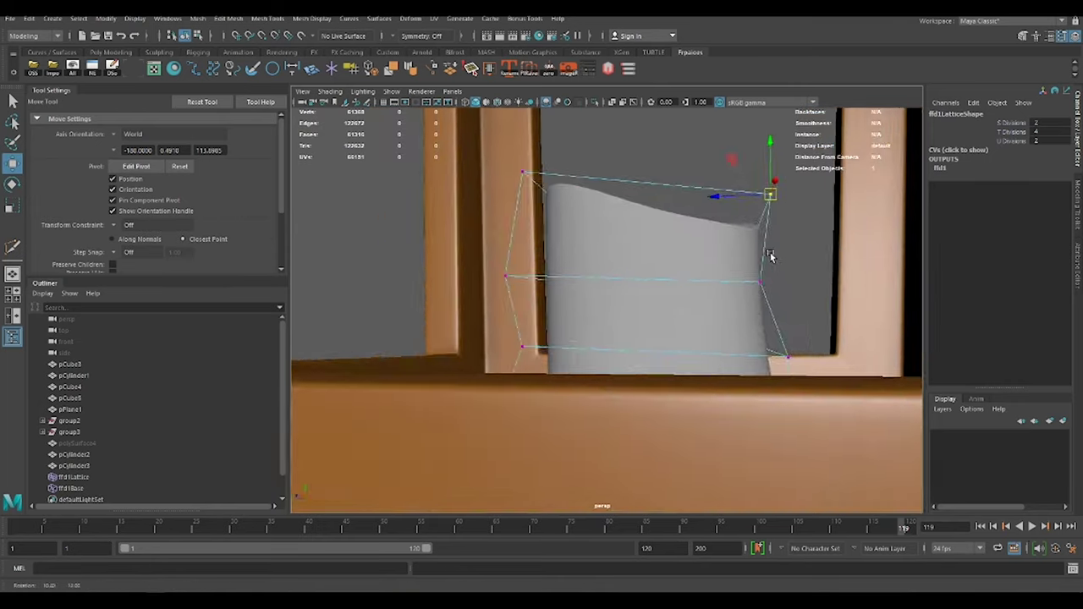
left_click(691, 269)
scroll(691, 269, "down", 3)
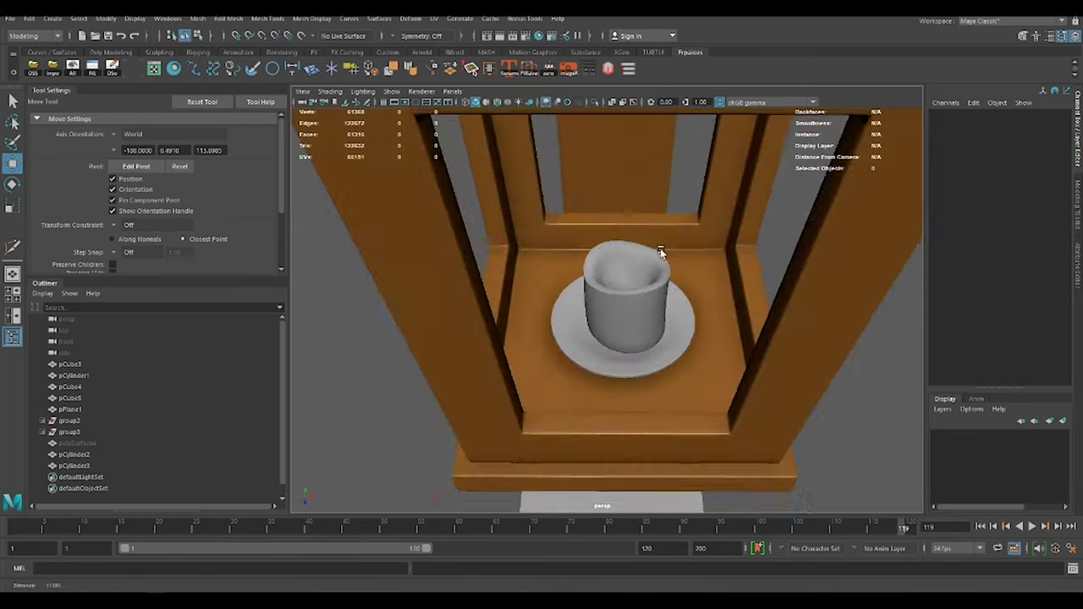
mouse_move(691, 269)
left_mouse_down("alt")
mouse_move(804, 339)
mouse_move(599, 373)
left_mouse_up("alt")
Select the whole cup object and restore its smooth preview
key("1")
left_click(610, 423)
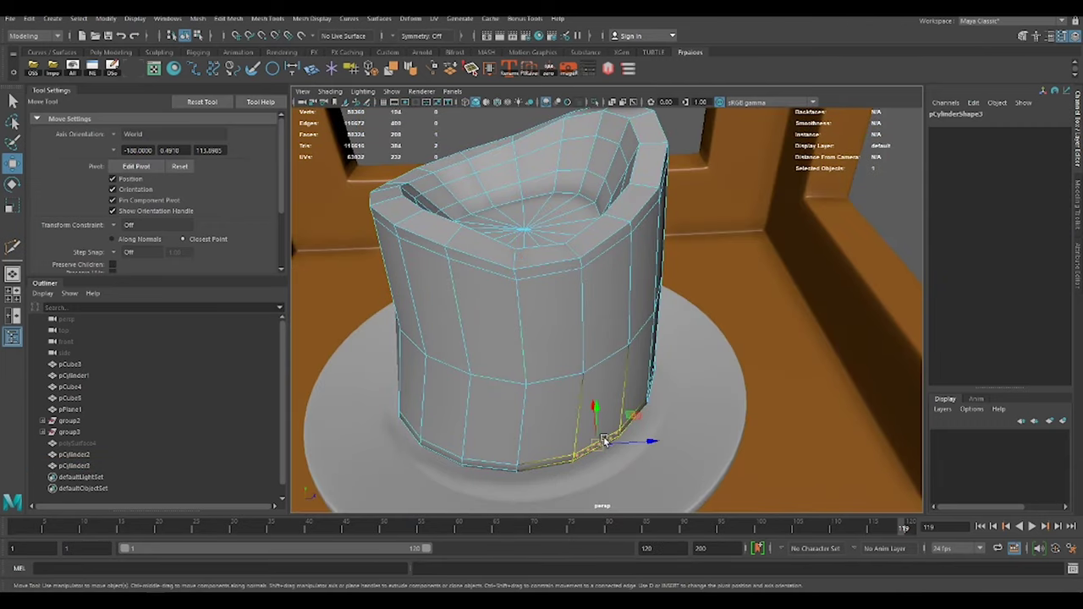
left_click(448, 453)
mouse_move(448, 454)
left_mouse_down("alt")
mouse_move(421, 379)
mouse_move(603, 394)
left_mouse_up("alt")
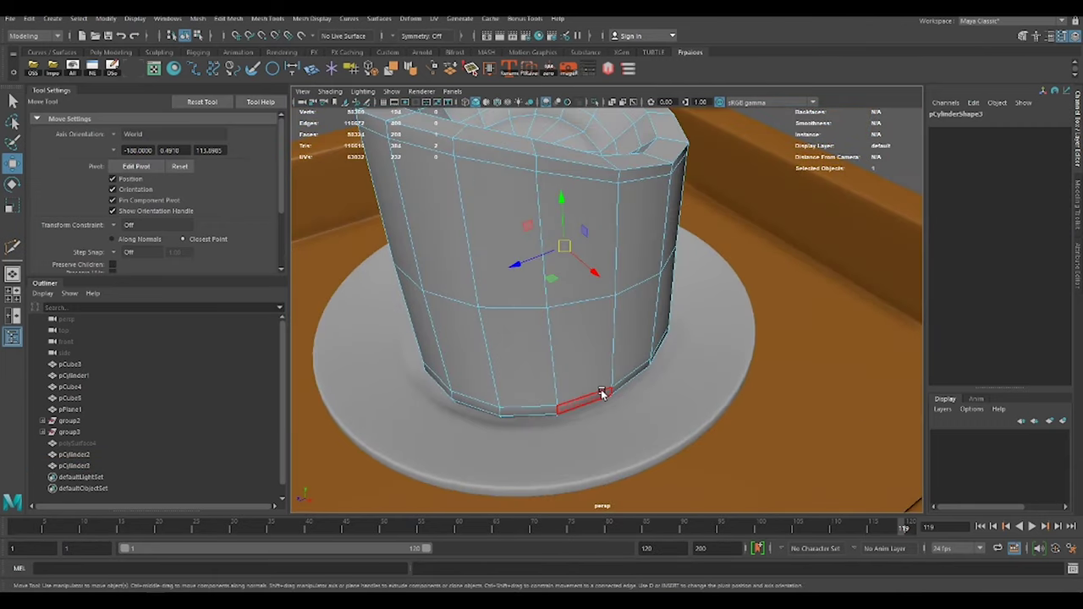
left_click(592, 421)
key("F8")
scroll(597, 287, "down", 5)
left_click(597, 287)
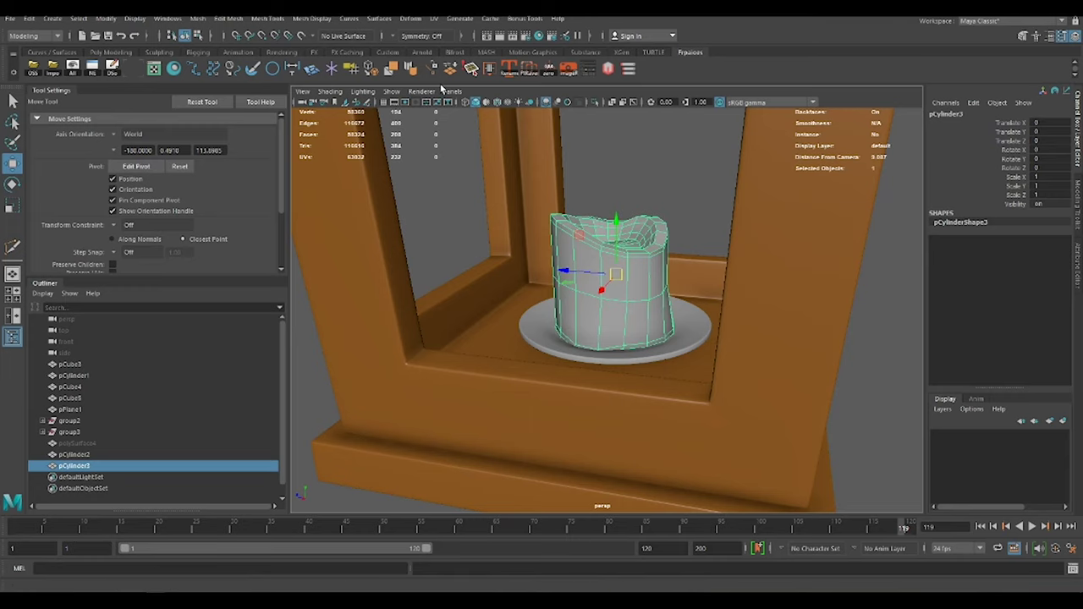
scroll(567, 268, "down", 5)
scroll(631, 337, "up", 3)
Create a polygon cylinder with 8 axis subdivisions
right_click_drag(631, 337, 593, 385, "shift")
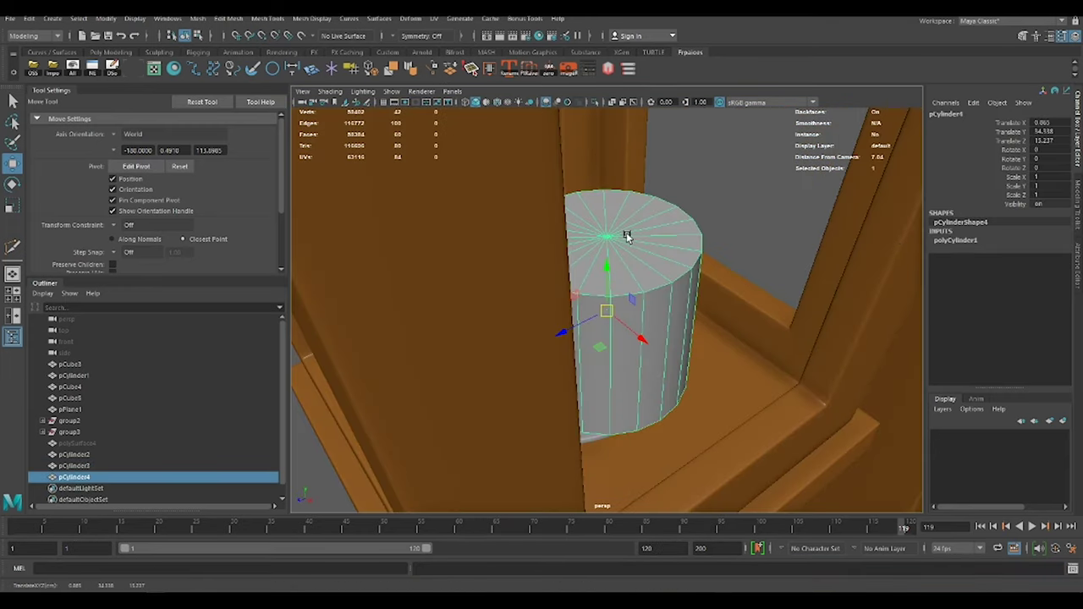
left_click(956, 240)
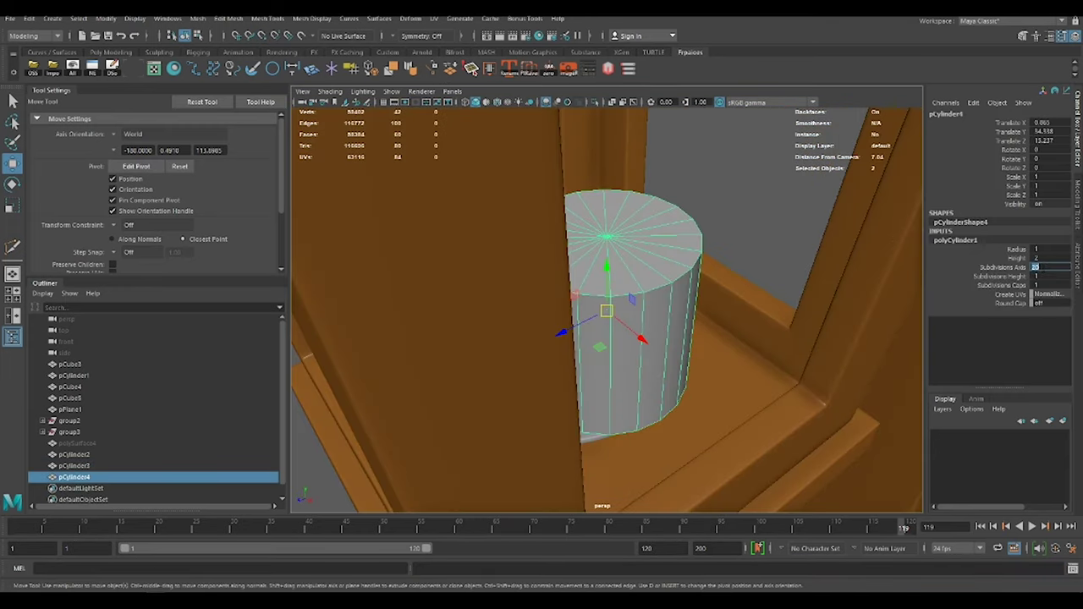
double_click(1050, 266)
type("8")
key("Return")
Shrink the cylinder to a tiny size and place it inside the cup's hollow
key("r")
mouse_move(612, 314)
left_mouse_down()
mouse_move(616, 328)
mouse_move(556, 261)
left_mouse_up()
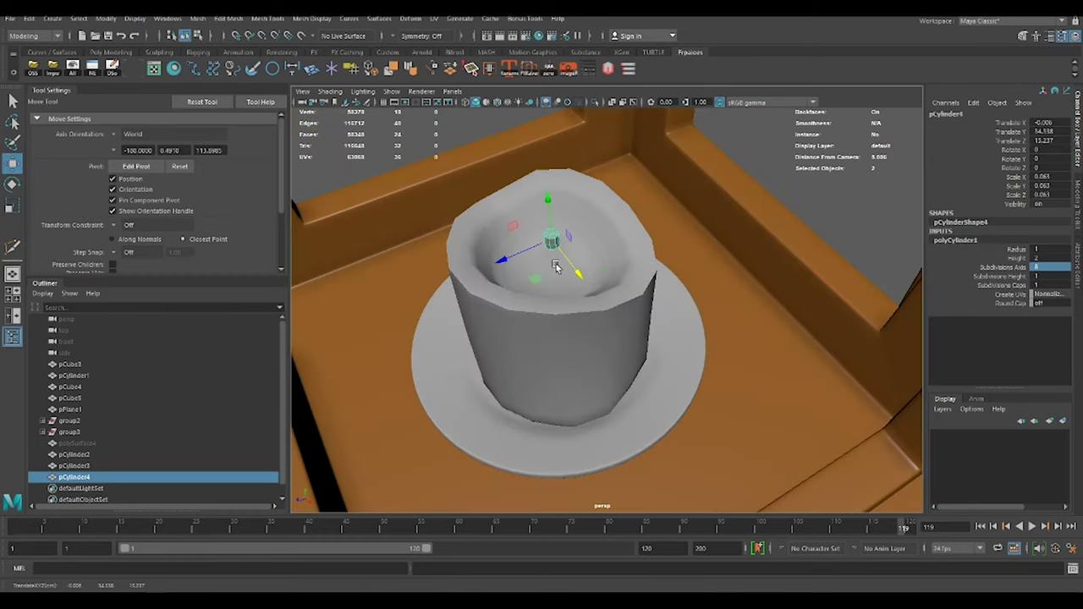
scroll(622, 455, "up", 5)
mouse_move(607, 431)
left_mouse_down("alt")
mouse_move(373, 308)
mouse_move(542, 339)
left_mouse_up("alt")
key("w")
left_click_drag(541, 339, 522, 350)
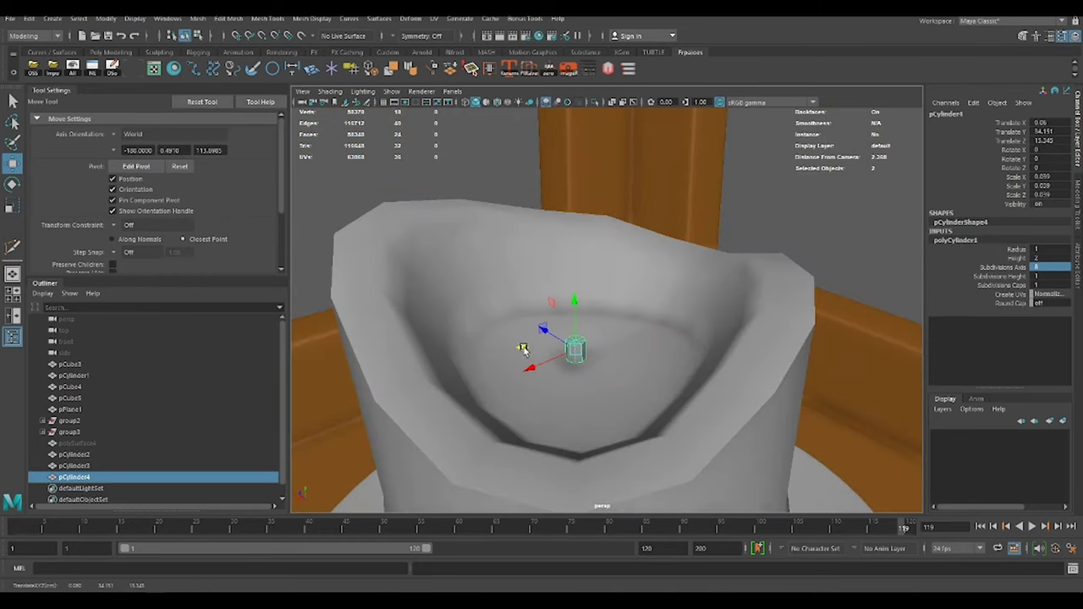
Extrude the small cylinder's top face upward several times into a thin stalk
key("r")
right_click_drag(793, 205, 792, 254)
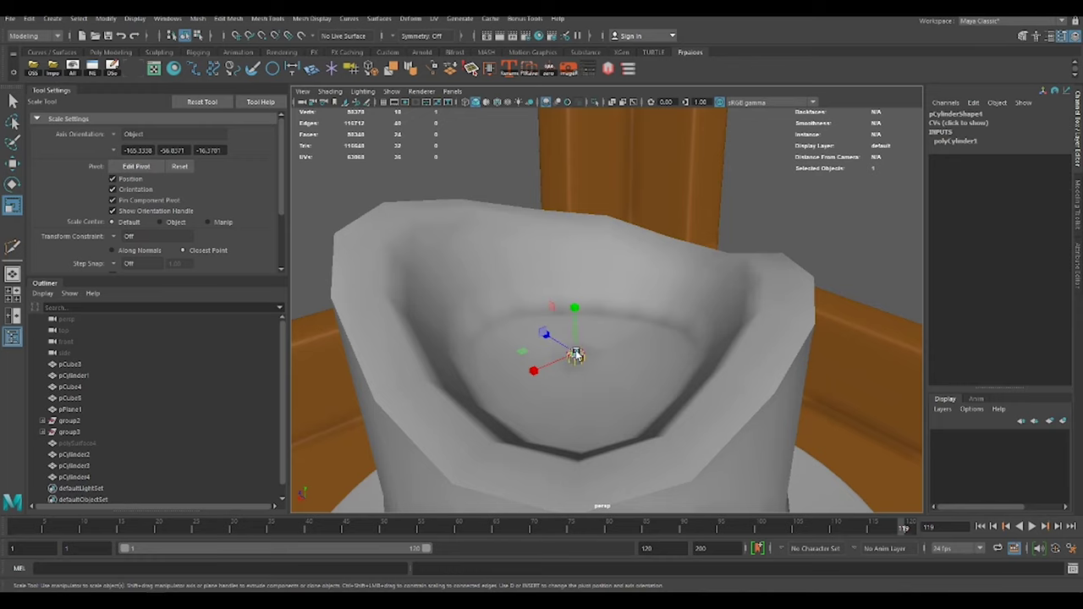
right_click_drag(818, 200, 816, 271, "ctrl")
key("ctrl+e")
left_click_drag(576, 351, 575, 308)
key("w")
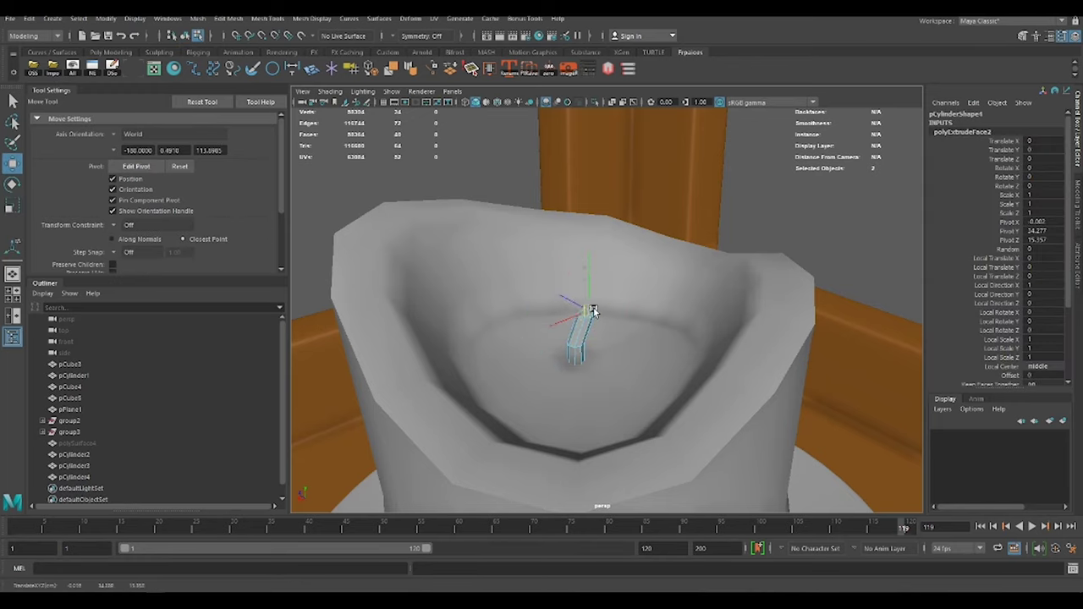
key("F8")
left_click_drag(791, 190, 595, 315, "alt")
key("F8")
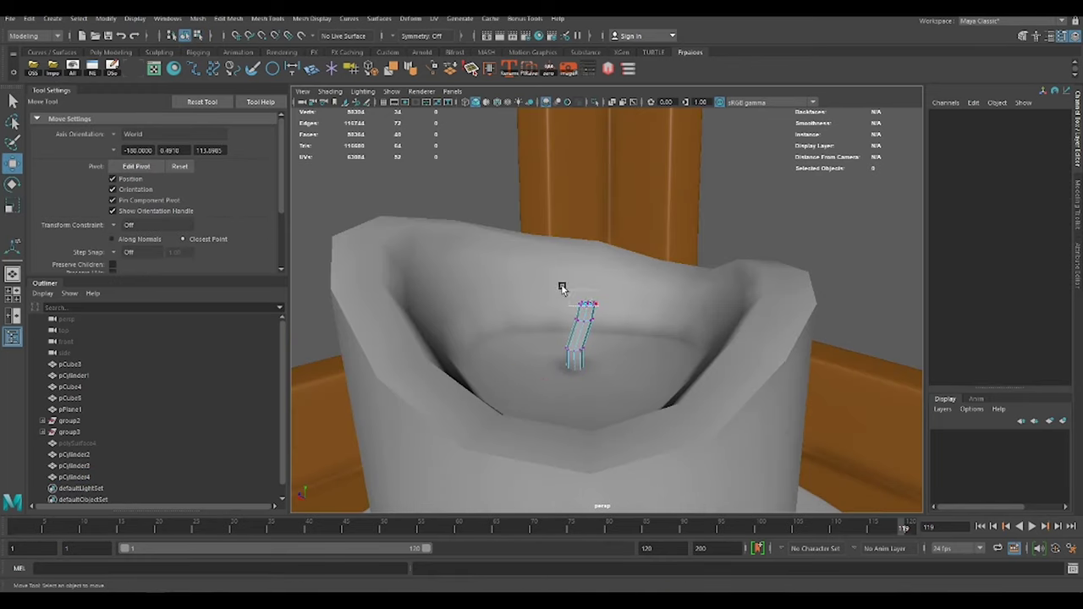
left_click(587, 307)
Scale the stalk's top, then set the ZBrush brush size to 25
key("r")
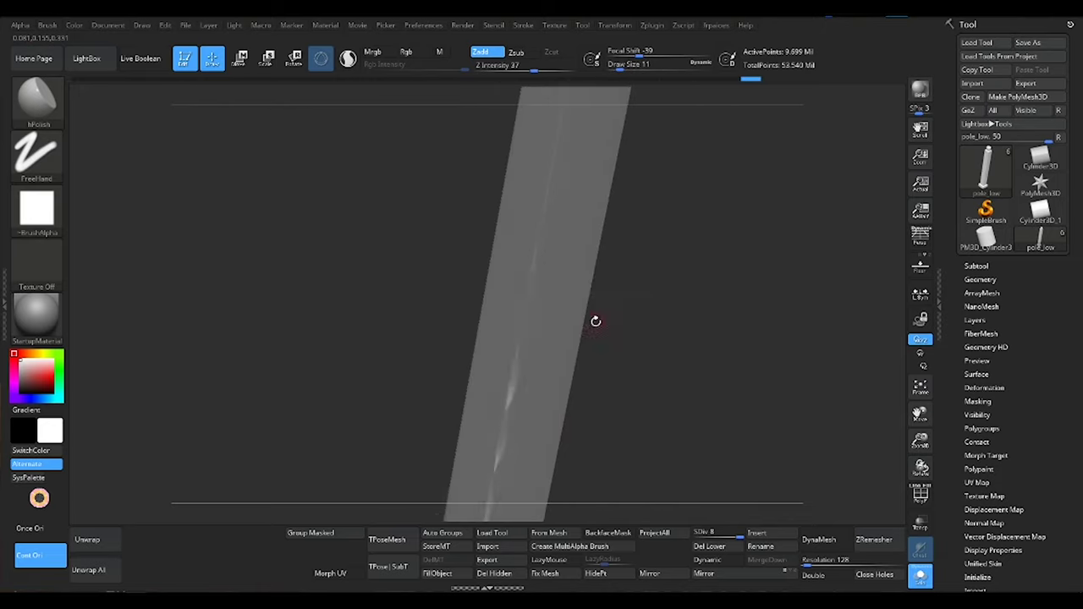
type("s17")
key("Return")
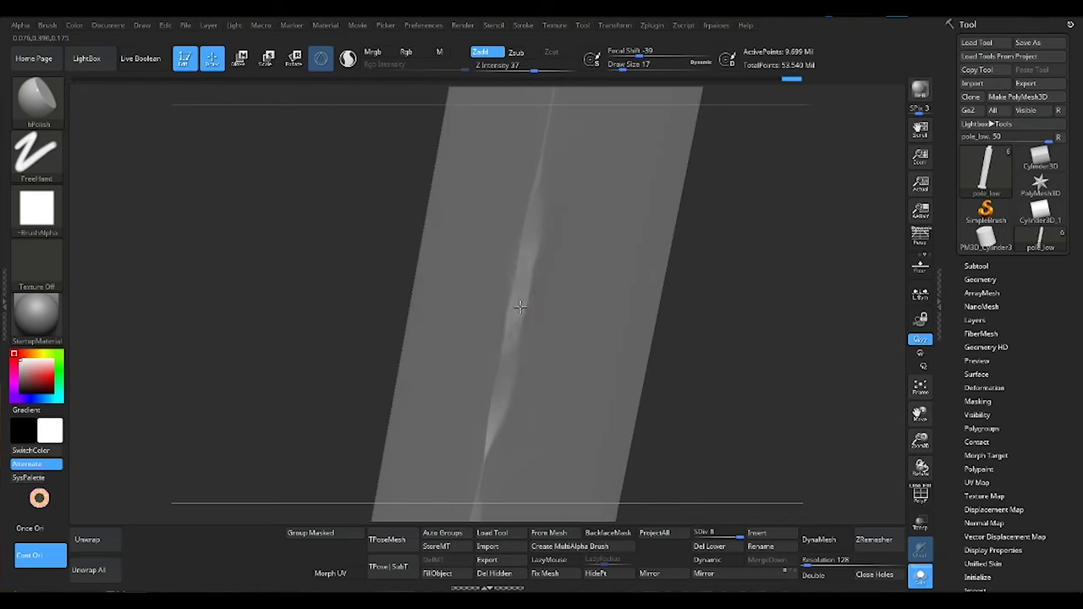
type("s22")
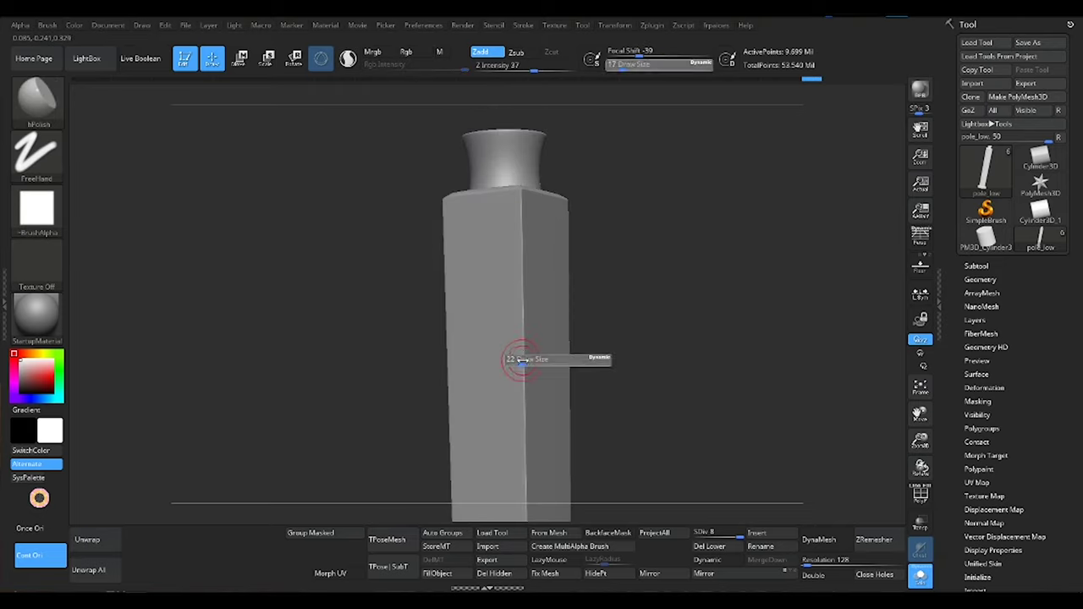
type("5")
key("Return")
Rotate the pole so its end cap faces the viewer, reducing brush size to 18 then 9
mouse_move(521, 328)
right_mouse_down()
mouse_move(532, 257)
mouse_move(537, 296)
right_mouse_up()
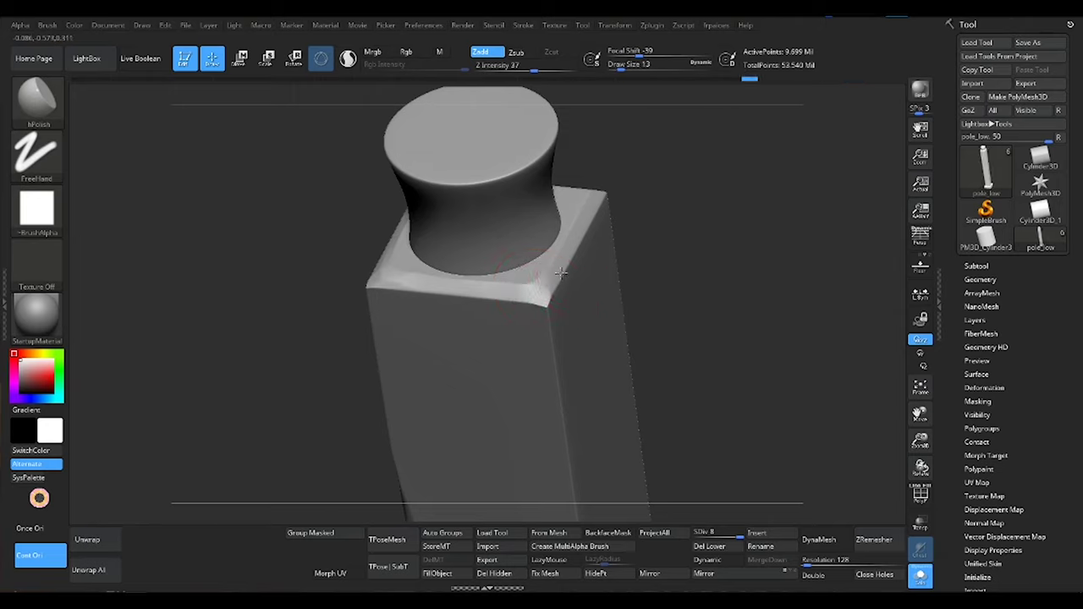
mouse_move(584, 224)
right_mouse_down()
mouse_move(608, 185)
mouse_move(604, 282)
right_mouse_up()
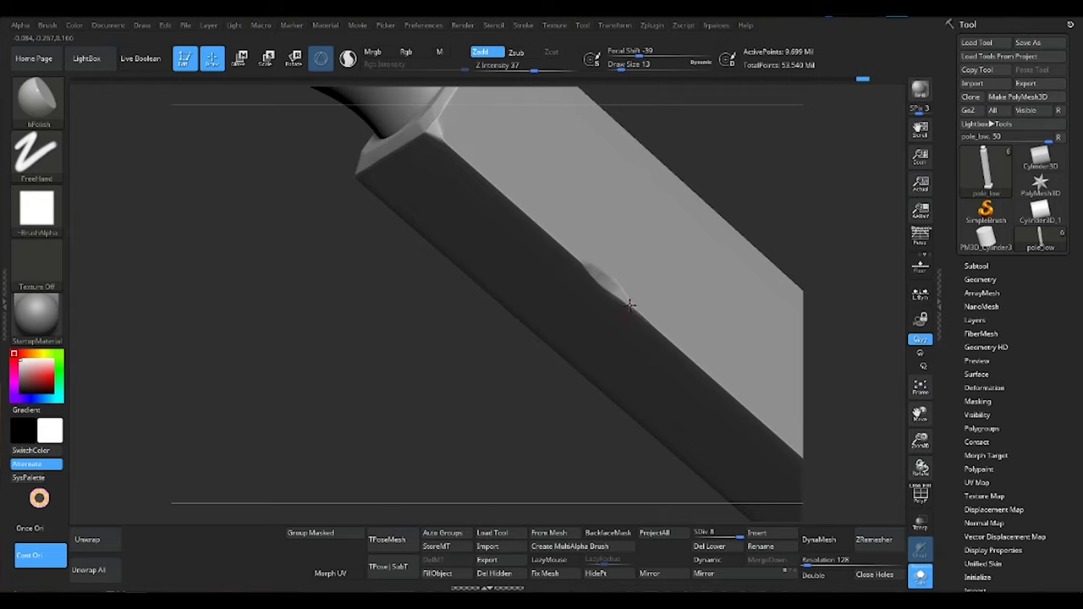
right_click_drag(630, 305, 596, 322)
key("s")
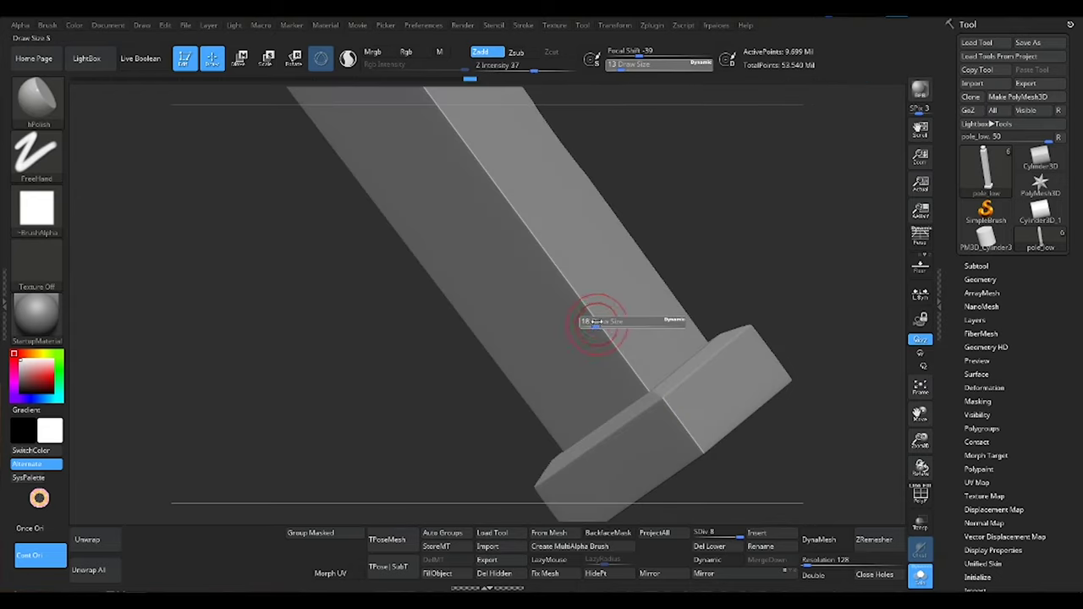
left_click(596, 322)
mouse_move(542, 234)
right_mouse_down()
mouse_move(586, 298)
mouse_move(630, 261)
mouse_move(496, 251)
mouse_move(601, 346)
mouse_move(648, 208)
mouse_move(592, 333)
mouse_move(598, 348)
mouse_move(609, 296)
mouse_move(600, 285)
mouse_move(645, 307)
mouse_move(611, 271)
right_mouse_up()
key("s")
left_click(643, 354)
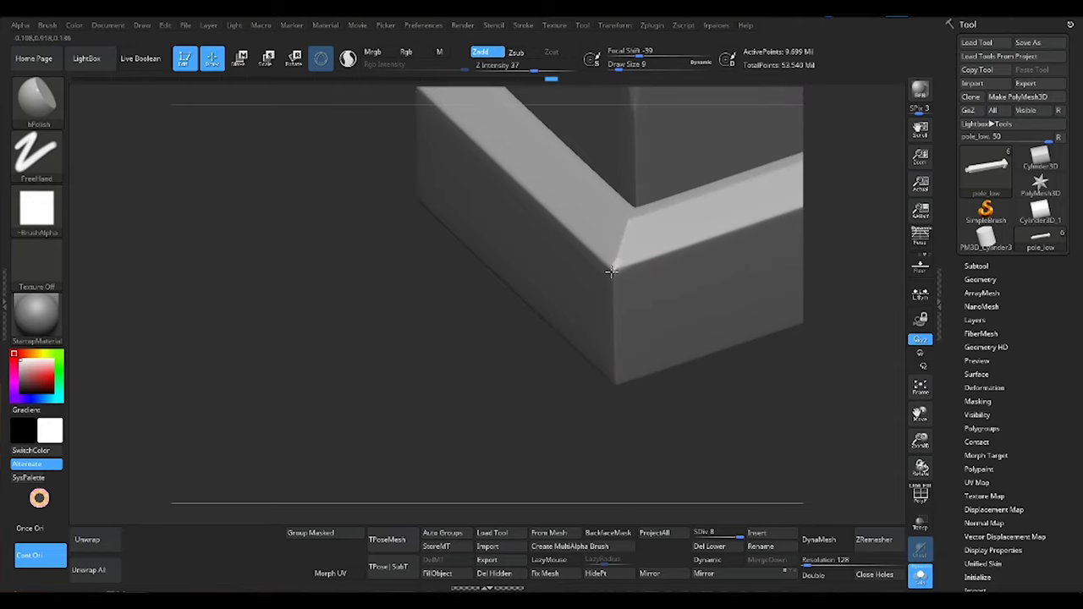
Polish the bevelled edge of the pole's end block from an end-on view
right_click_drag(626, 382, 602, 388)
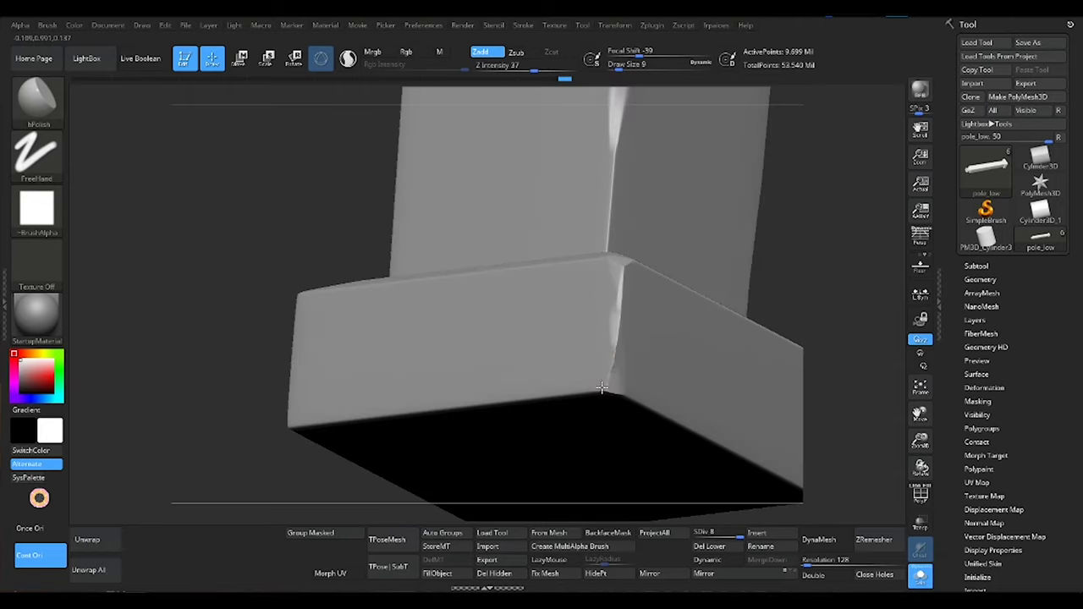
mouse_move(620, 345)
right_mouse_down()
mouse_move(611, 358)
mouse_move(586, 238)
mouse_move(542, 314)
mouse_move(636, 305)
right_mouse_up()
left_click_drag(592, 262, 546, 342)
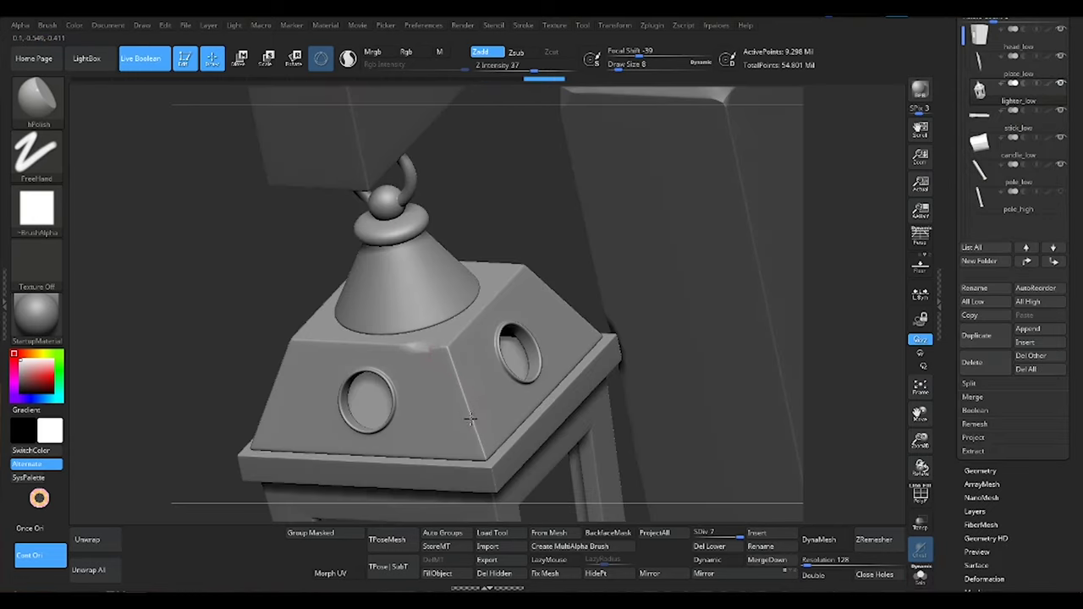
Orbit around the lantern's top, sides and cone cap toward the chain ring
mouse_move(467, 408)
right_mouse_down()
mouse_move(474, 358)
mouse_move(557, 224)
mouse_move(590, 232)
mouse_move(574, 307)
right_mouse_up()
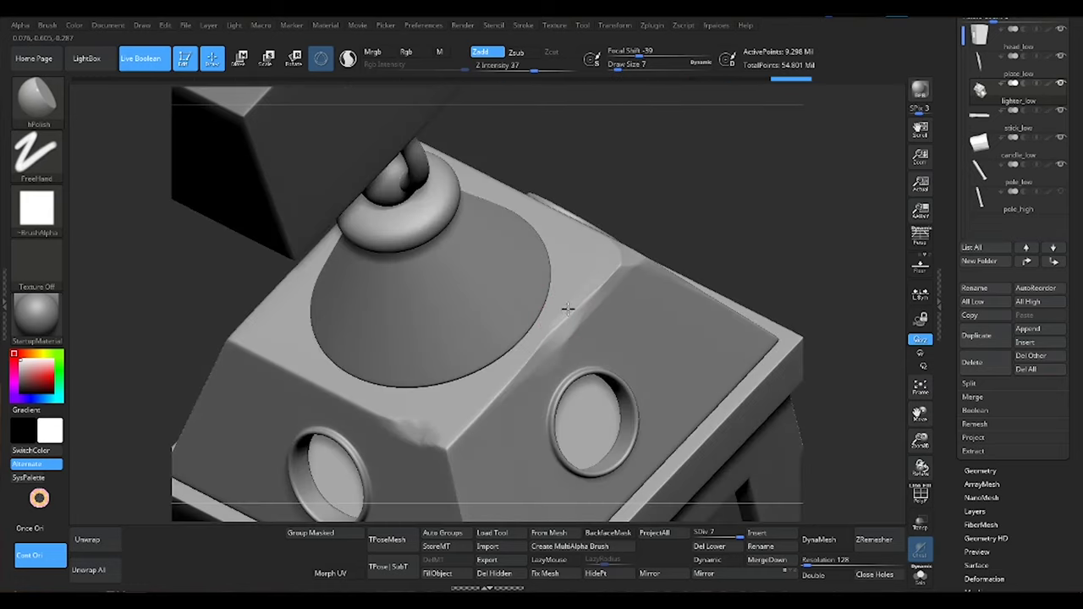
right_click_drag(528, 360, 475, 370)
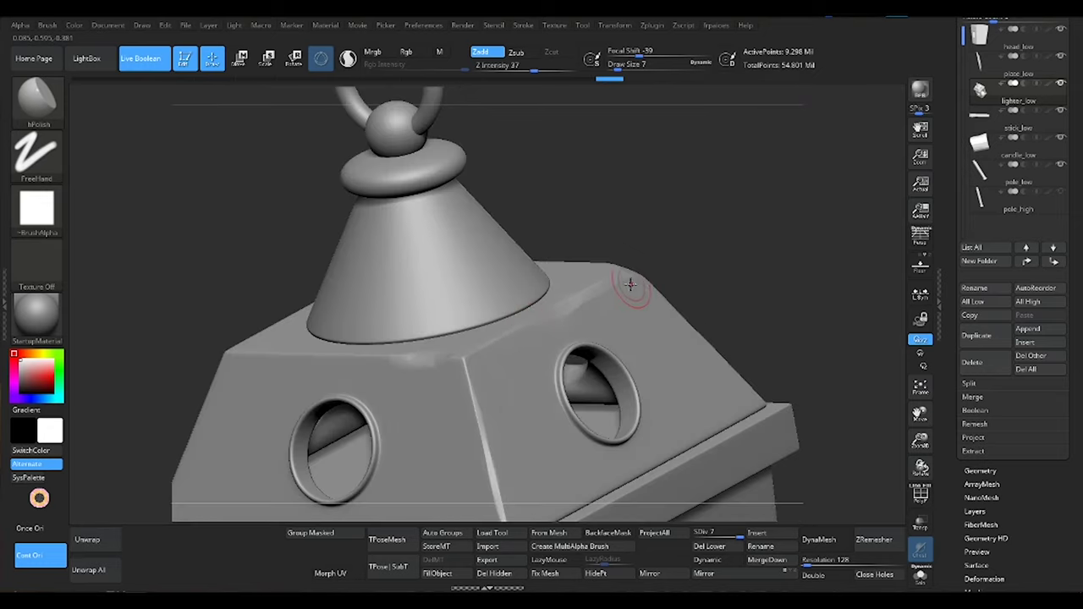
right_click_drag(630, 286, 565, 312)
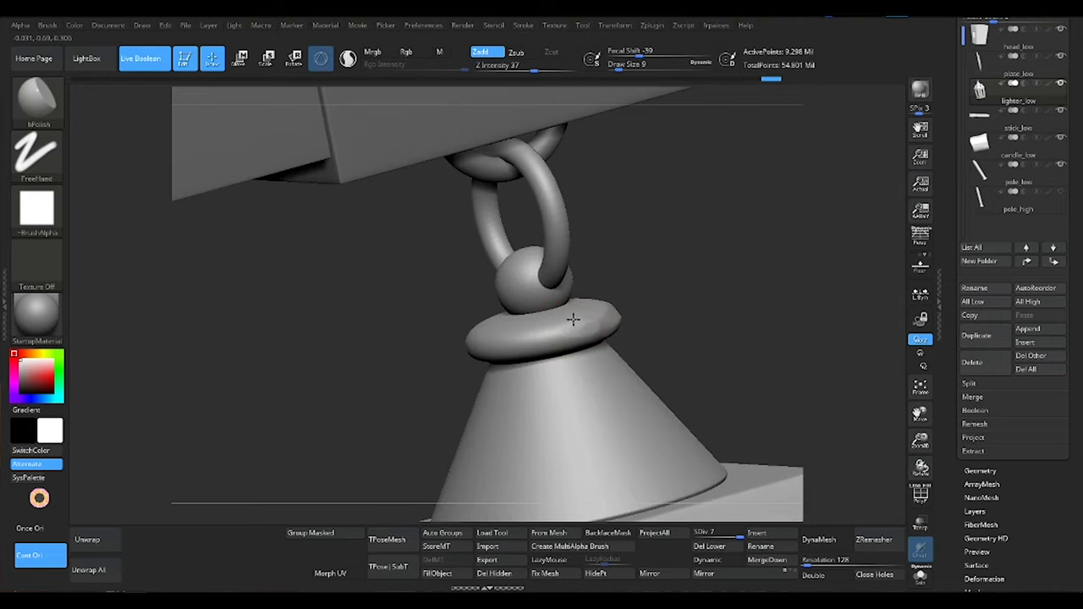
mouse_move(559, 348)
right_mouse_down()
mouse_move(597, 353)
mouse_move(634, 321)
mouse_move(630, 303)
mouse_move(582, 342)
right_mouse_up()
mouse_move(523, 379)
right_mouse_down()
mouse_move(486, 395)
mouse_move(474, 372)
mouse_move(636, 225)
mouse_move(557, 338)
mouse_move(600, 254)
right_mouse_up()
Adjust the brush size for the ball and orbit around the ring, ball and cone cap
key("s")
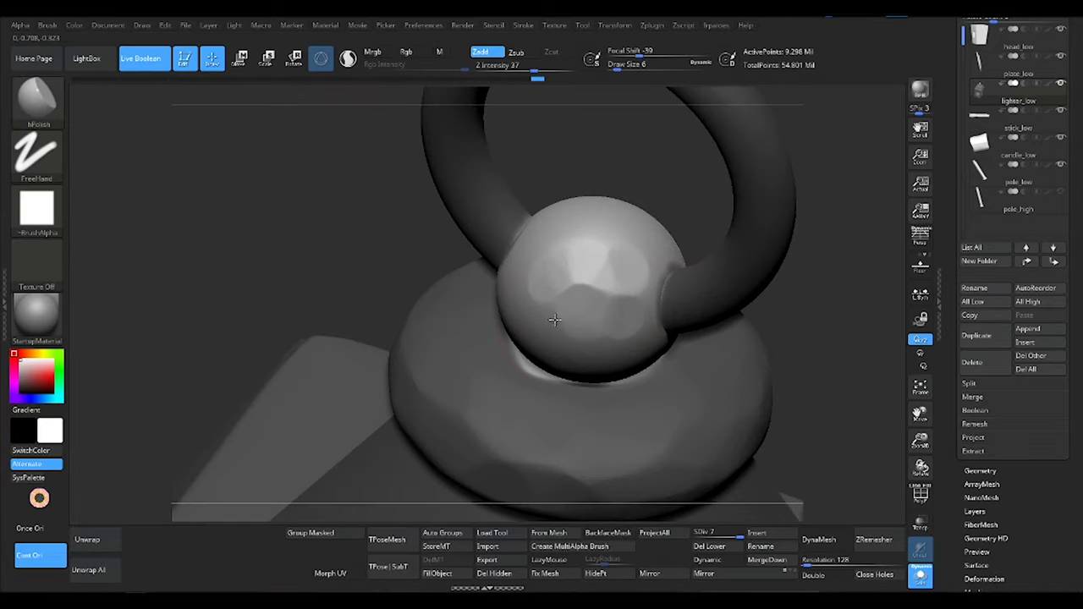
right_click_drag(651, 342, 602, 355)
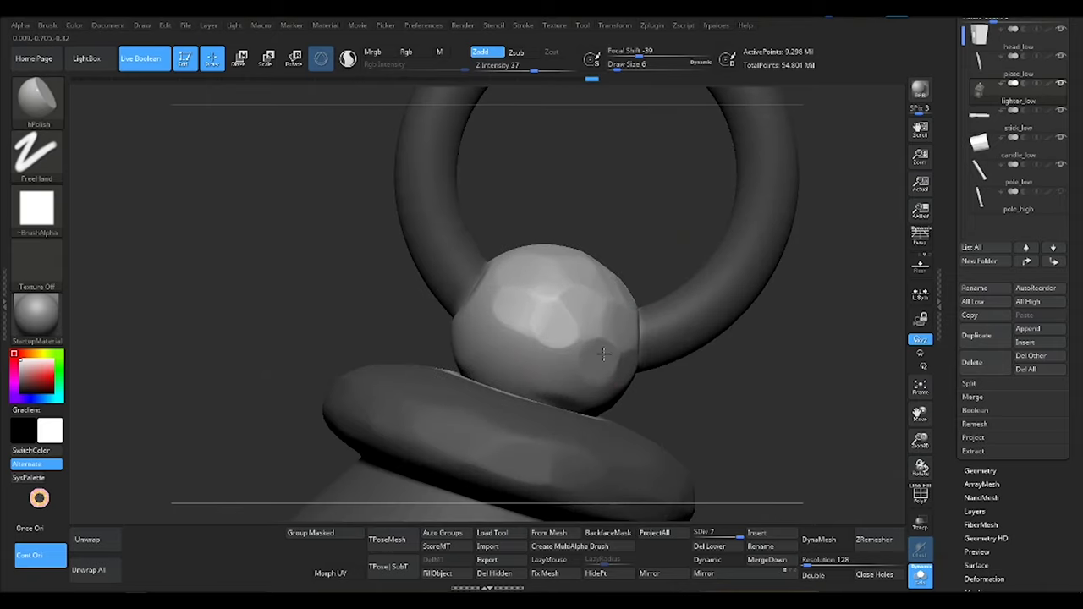
mouse_move(512, 367)
right_mouse_down()
mouse_move(592, 378)
mouse_move(587, 268)
mouse_move(564, 314)
mouse_move(582, 280)
right_mouse_up()
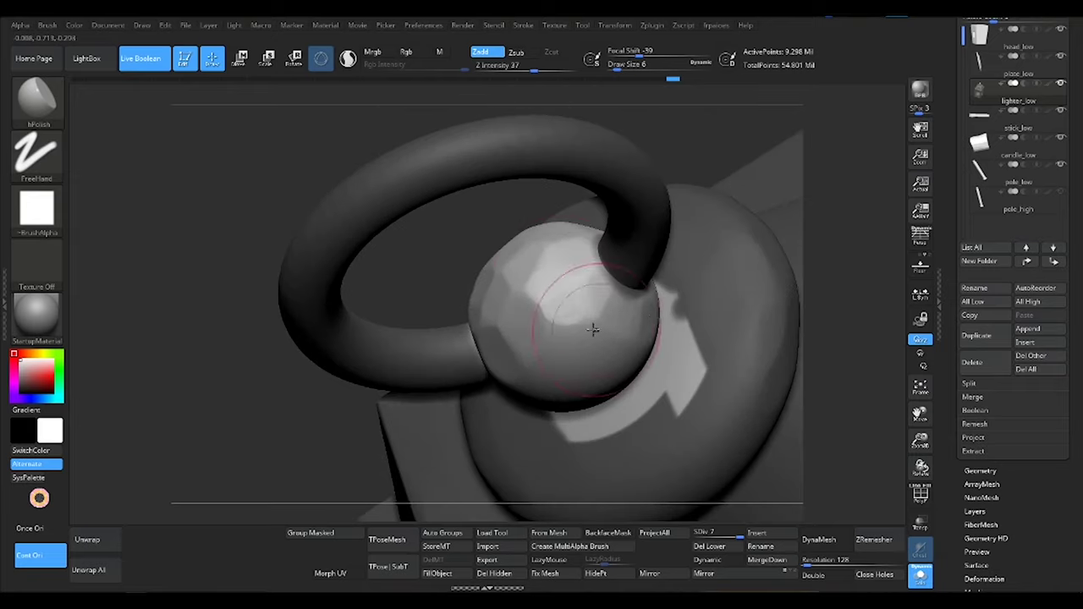
right_click_drag(593, 329, 560, 330)
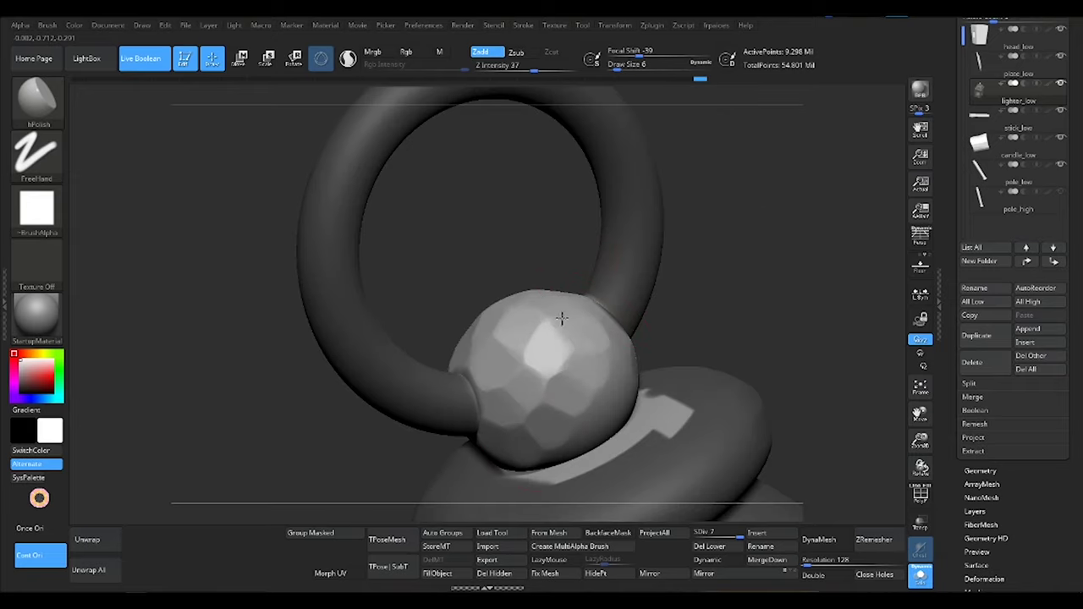
mouse_move(607, 396)
right_mouse_down()
mouse_move(585, 377)
mouse_move(559, 397)
mouse_move(542, 383)
mouse_move(594, 347)
right_mouse_up()
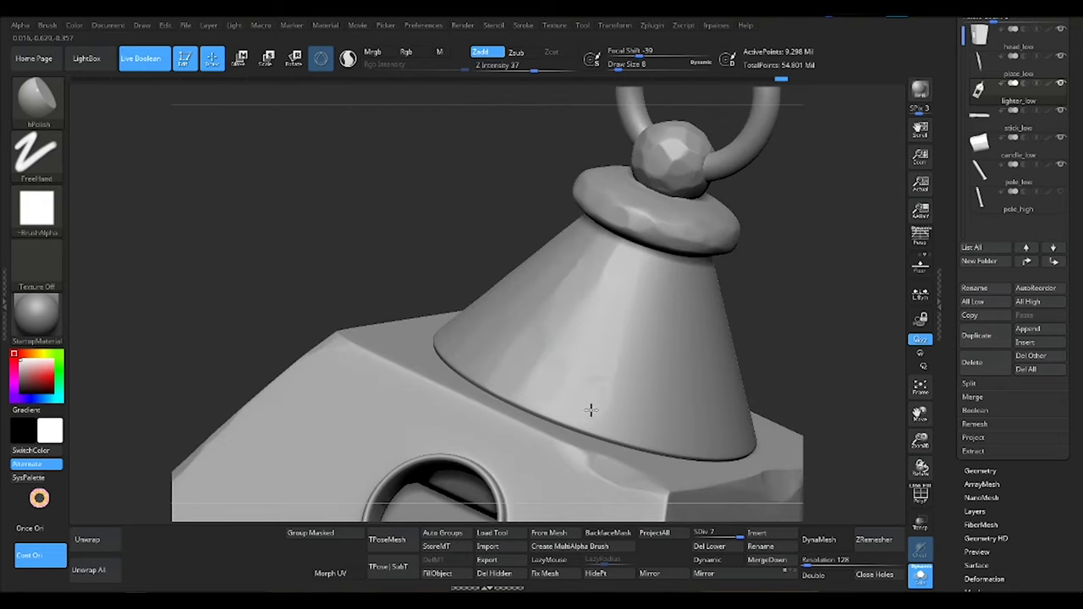
right_click_drag(649, 436, 634, 238)
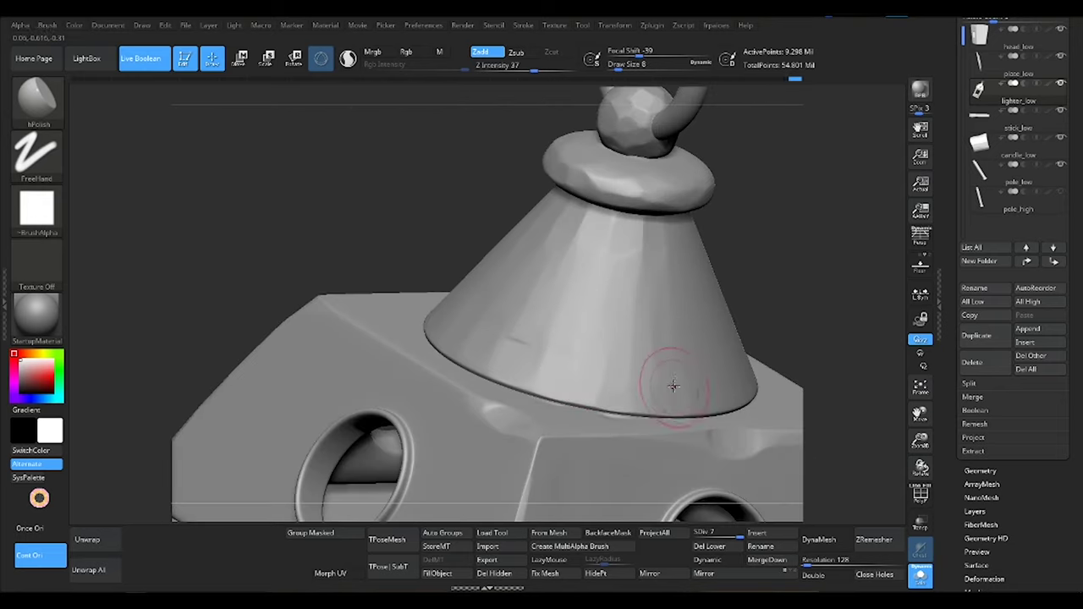
right_click_drag(673, 386, 595, 270)
Enlarge the brush to size 12 and orbit over the base box, window hole and cap
key("s")
mouse_move(631, 369)
right_mouse_down()
mouse_move(641, 347)
mouse_move(593, 264)
right_mouse_up()
right_click_drag(643, 311, 616, 327)
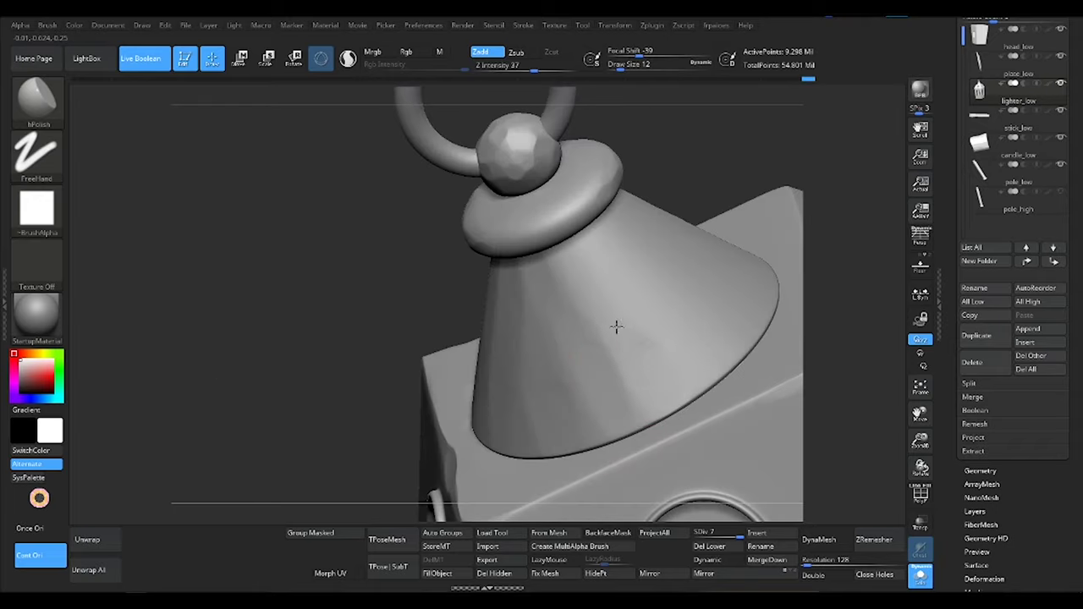
mouse_move(697, 332)
right_mouse_down()
mouse_move(652, 310)
mouse_move(480, 336)
right_mouse_up()
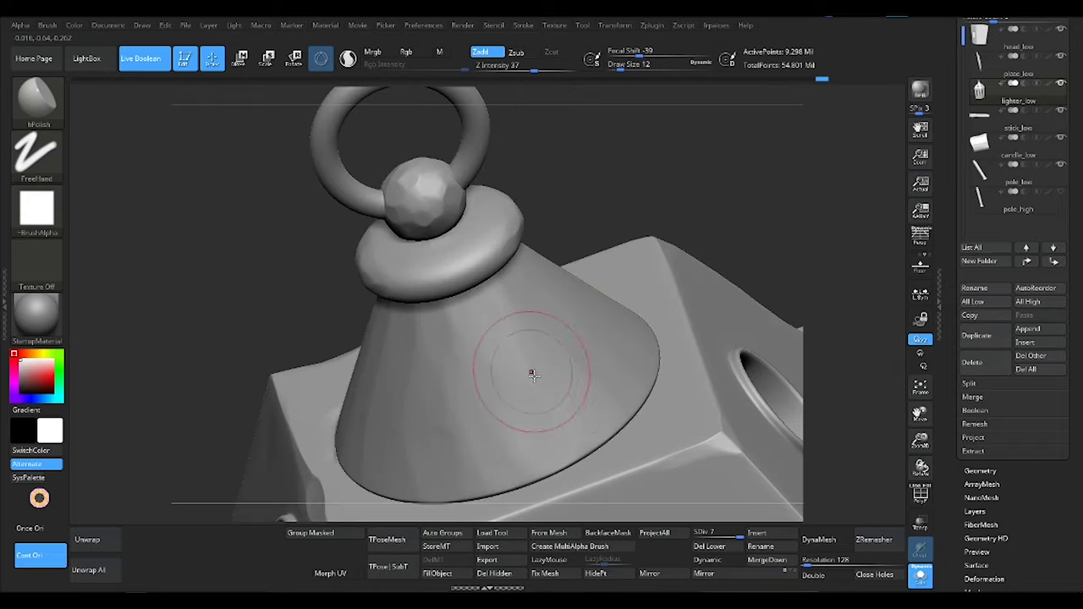
right_click_drag(532, 375, 633, 373)
mouse_move(623, 266)
right_mouse_down()
mouse_move(527, 297)
mouse_move(713, 286)
mouse_move(674, 286)
right_mouse_up()
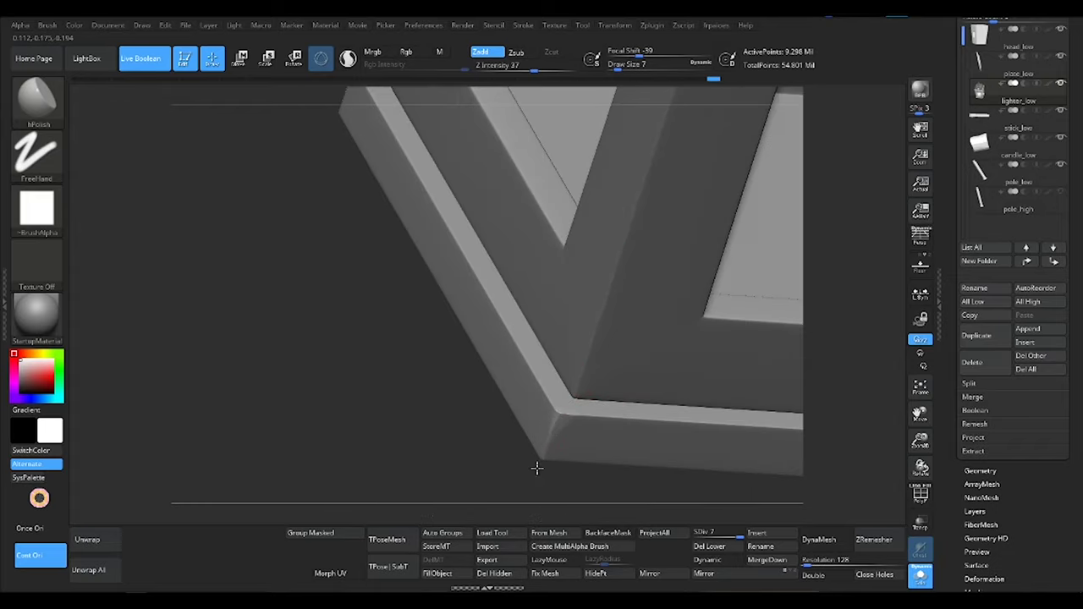
Bring up the brush size control and switch to painting masks
key("s")
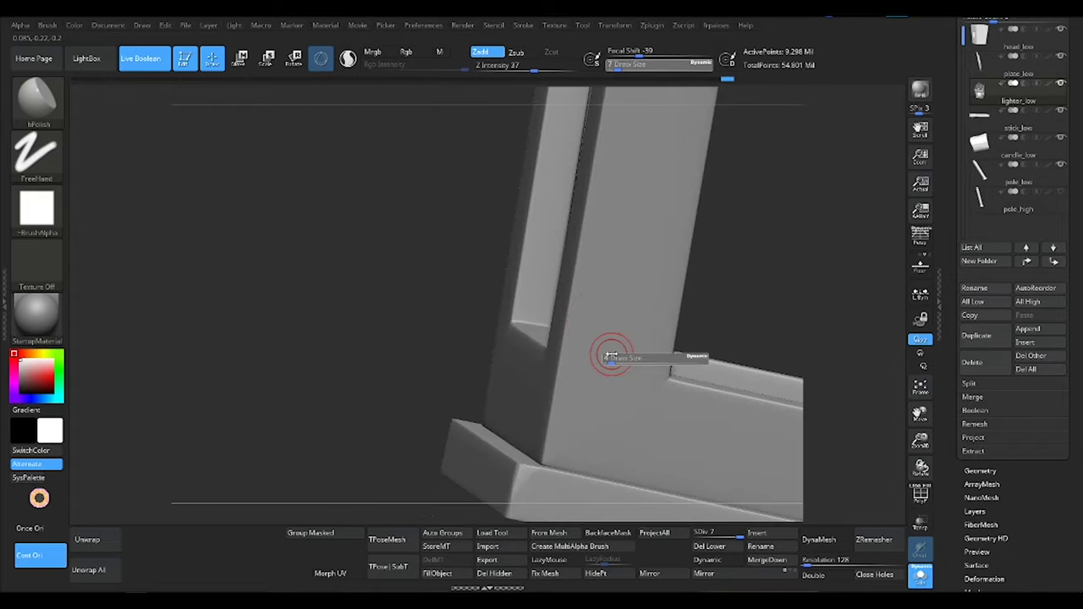
key("ctrl")
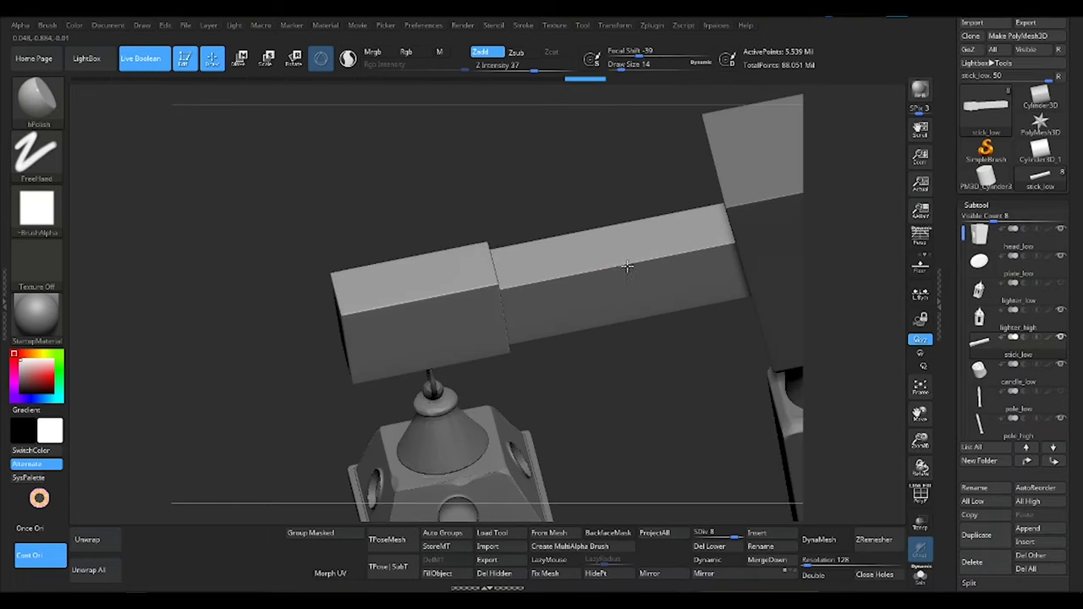
Smooth the dent on the front edge of the arm's end block
mouse_move(578, 310)
left_mouse_down()
mouse_move(600, 247)
mouse_move(482, 327)
left_mouse_up()
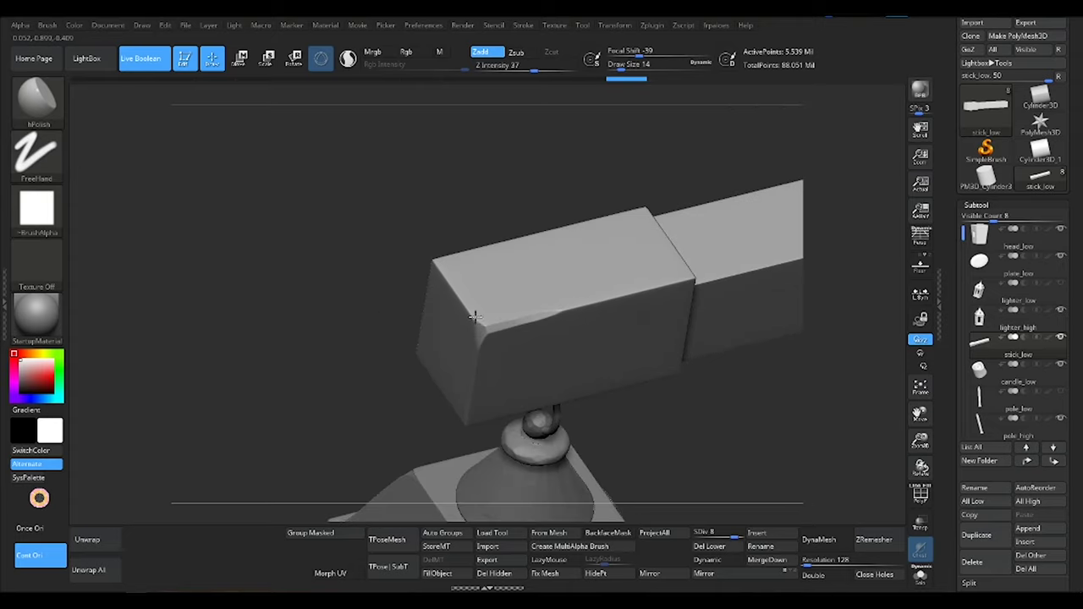
left_click_drag(630, 320, 567, 290)
mouse_move(635, 285)
left_mouse_down("shift")
mouse_move(653, 284)
mouse_move(624, 355)
mouse_move(719, 283)
mouse_move(491, 329)
mouse_move(498, 302)
left_mouse_up("shift")
key("s")
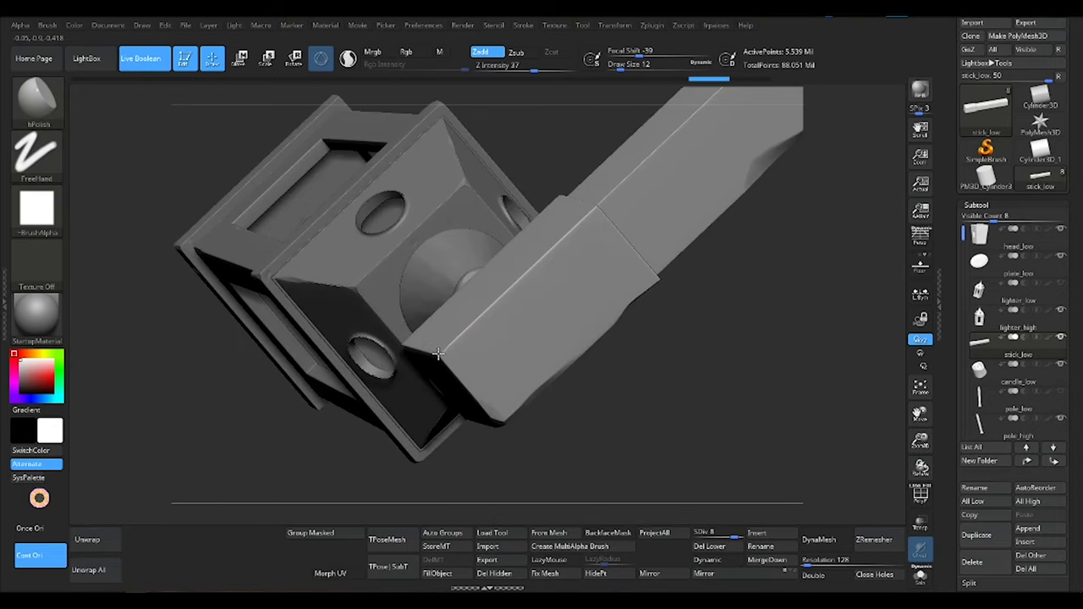
Mask a knot spot on the block face and wood-grain lines along the arm
mouse_move(571, 225)
left_mouse_down()
mouse_move(558, 304)
mouse_move(532, 365)
left_mouse_up()
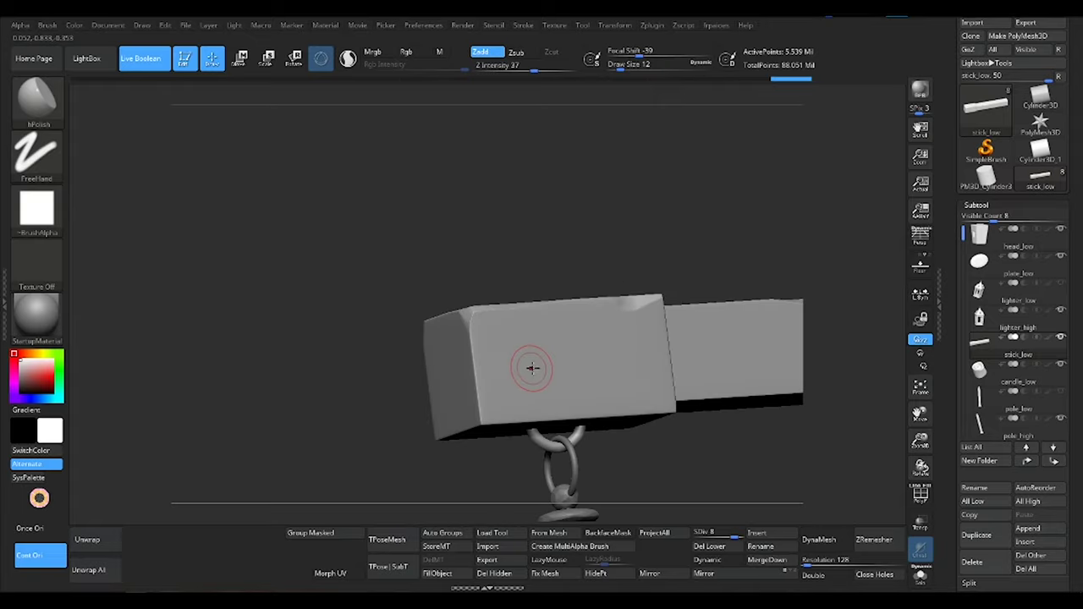
left_click(539, 358, "ctrl")
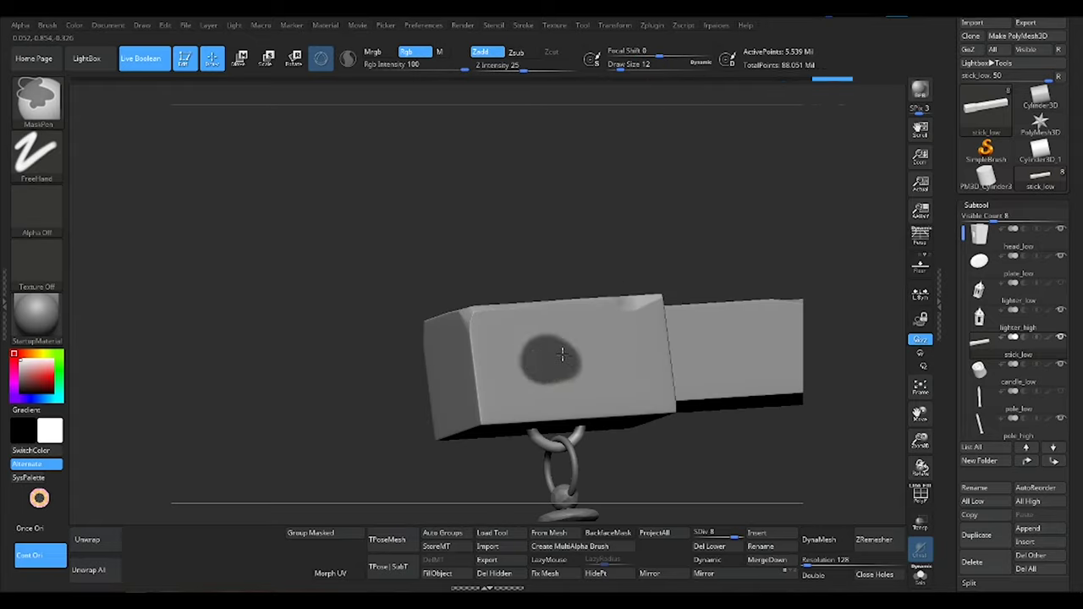
key("s")
mouse_move(599, 353)
left_mouse_down()
mouse_move(540, 354)
mouse_move(563, 364)
left_mouse_up()
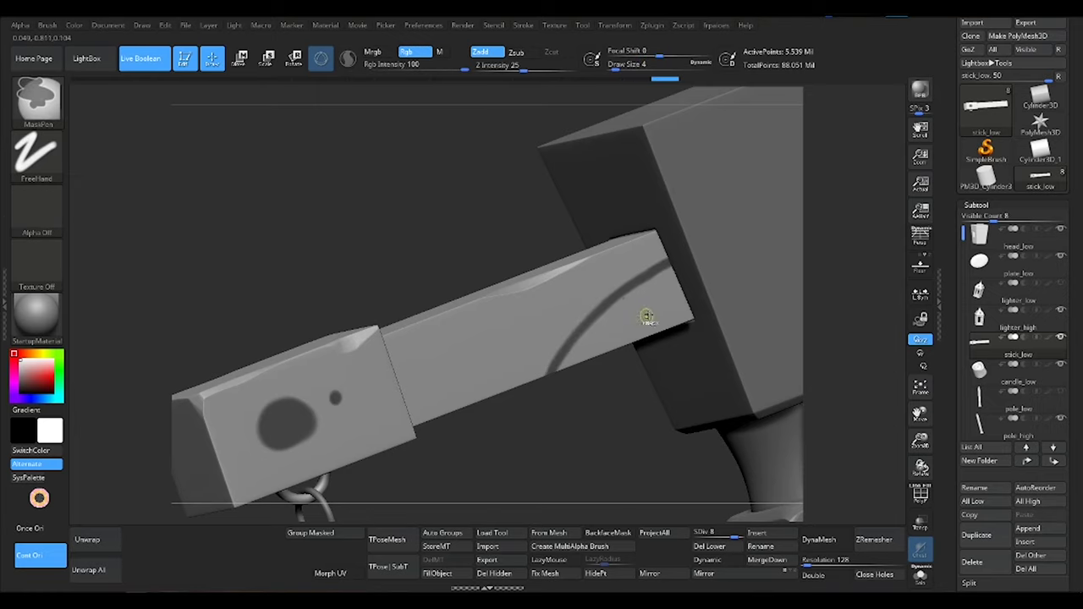
left_click_drag(671, 298, 569, 351)
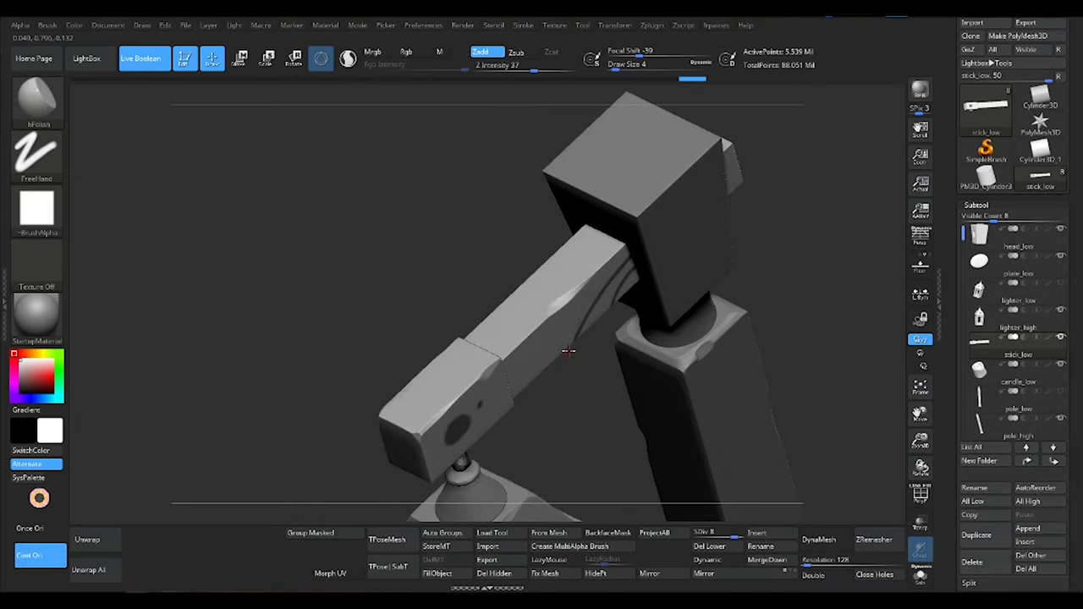
left_click_drag(503, 322, 487, 356)
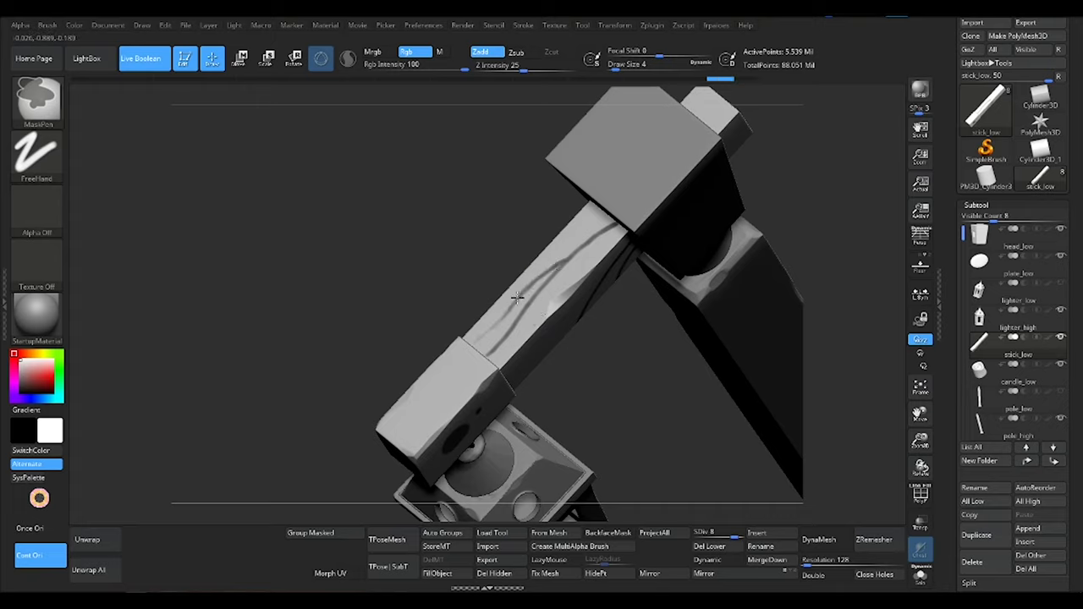
left_click_drag(517, 297, 548, 341)
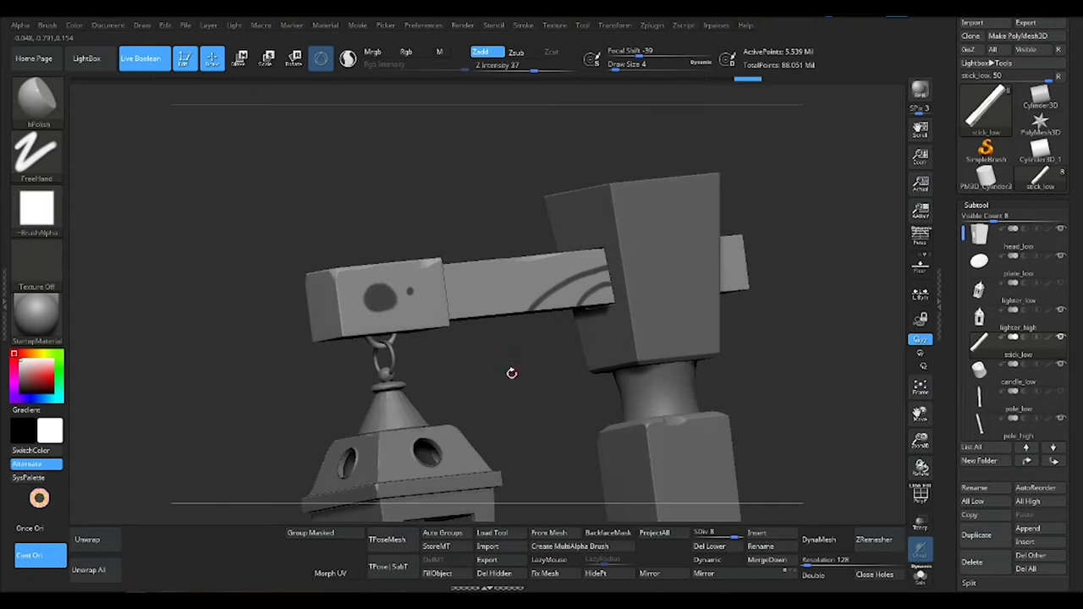
right_click_drag(511, 372, 369, 317, "ctrl")
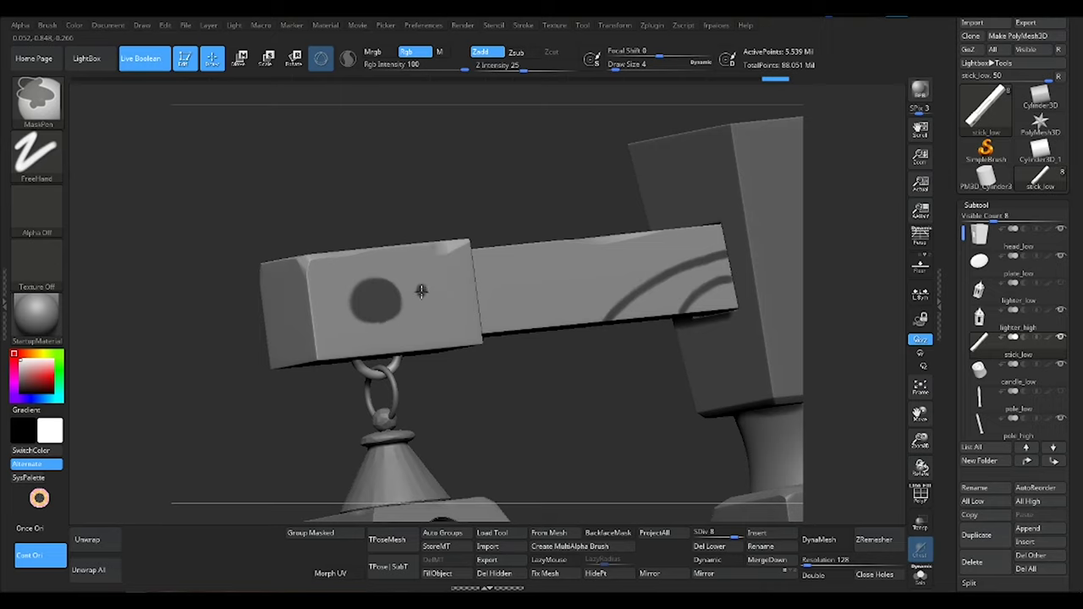
right_click_drag(510, 275, 508, 260)
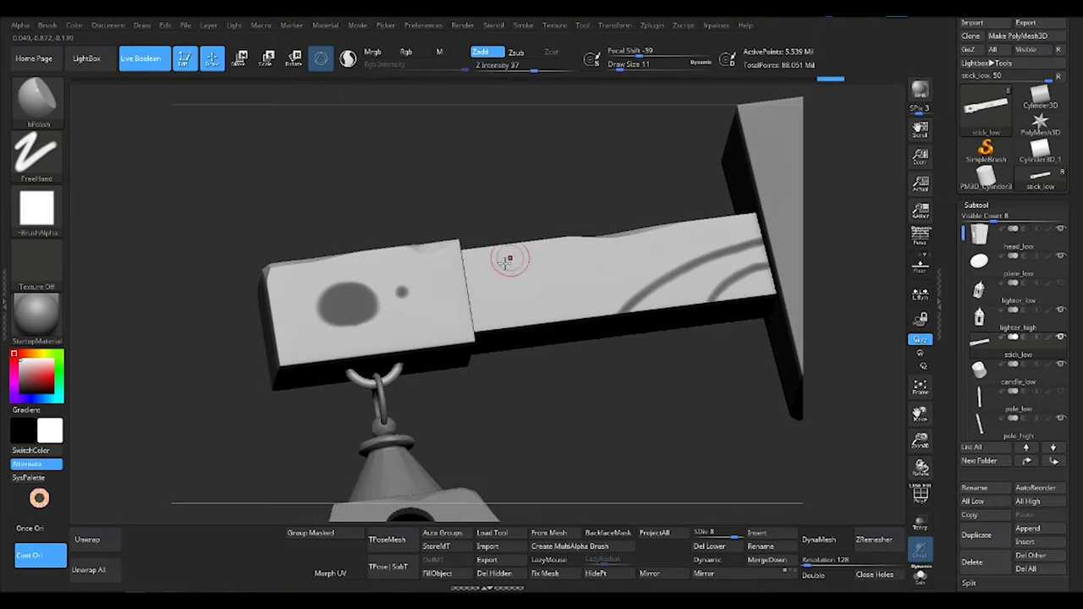
mouse_move(577, 316)
right_mouse_down()
mouse_move(477, 385)
mouse_move(414, 397)
mouse_move(423, 378)
mouse_move(398, 414)
mouse_move(527, 338)
mouse_move(362, 242)
right_mouse_up()
Smooth a small spot on the arm, then invert and clear the arm's mask
left_click_drag(362, 242, 359, 263, "shift")
mouse_move(359, 263)
right_mouse_down()
mouse_move(418, 321)
mouse_move(367, 393)
right_mouse_up()
right_click_drag(375, 435, 513, 373)
left_click(515, 412, "ctrl")
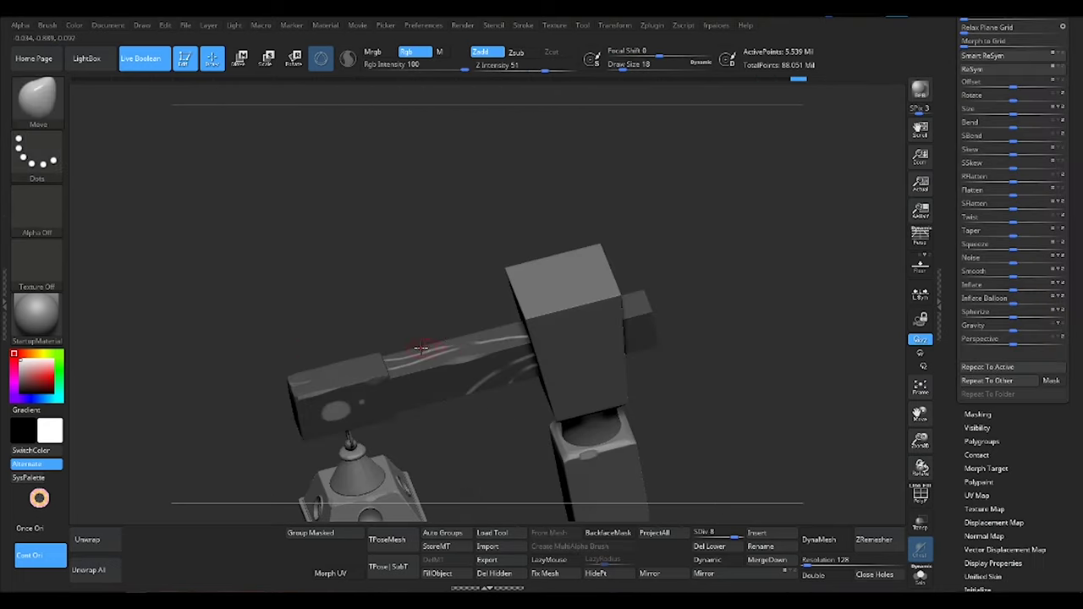
left_click_drag(387, 314, 564, 407, "ctrl")
Inspect the arm's end from low and head-on angles, then frame the whole lamp post
mouse_move(520, 416)
right_mouse_down()
mouse_move(551, 416)
mouse_move(454, 364)
mouse_move(483, 443)
mouse_move(592, 398)
mouse_move(643, 355)
right_mouse_up()
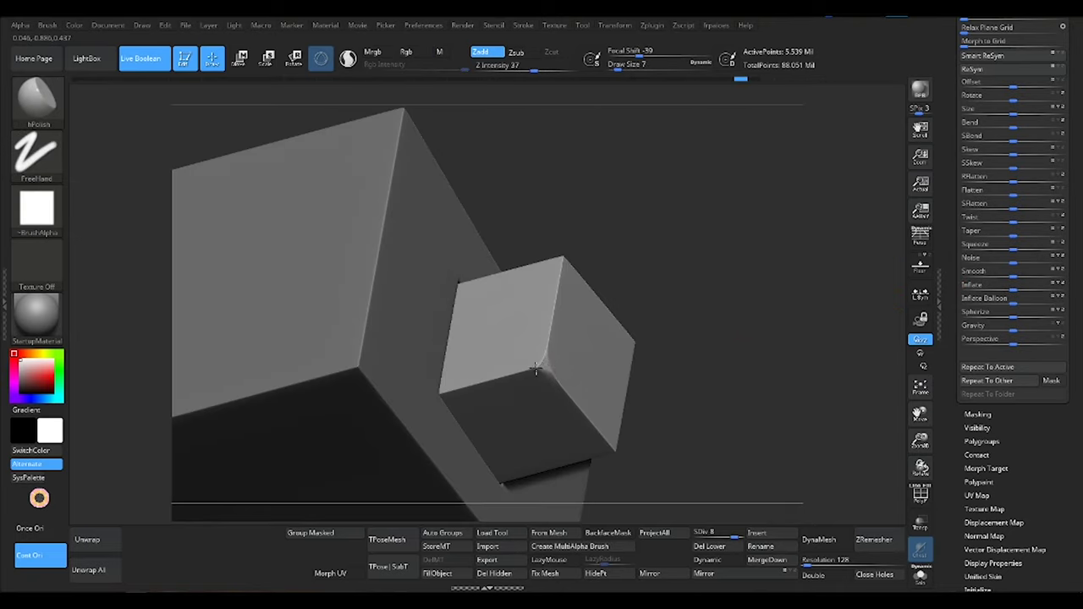
mouse_move(535, 370)
right_mouse_down()
mouse_move(618, 447)
mouse_move(624, 367)
mouse_move(693, 402)
mouse_move(629, 398)
mouse_move(647, 429)
right_mouse_up()
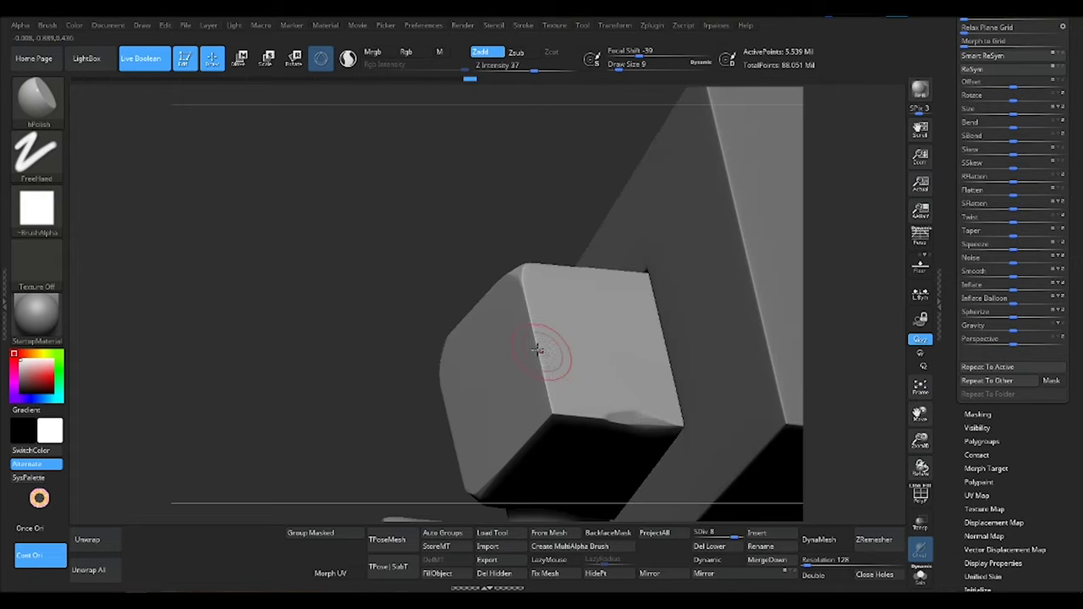
mouse_move(537, 349)
right_mouse_down()
mouse_move(587, 380)
mouse_move(604, 351)
mouse_move(612, 404)
mouse_move(593, 360)
mouse_move(479, 341)
mouse_move(543, 366)
right_mouse_up()
key("f")
key("f")
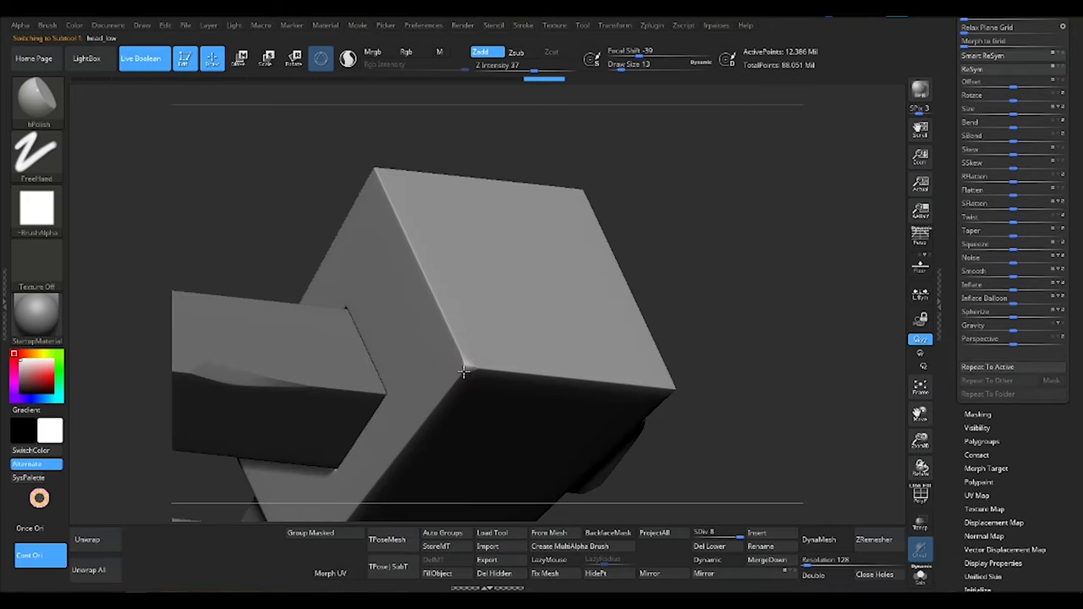
Carve a crack line across the square block's top face with the Orb_Cracks2 brush
mouse_move(592, 389)
right_mouse_down()
mouse_move(544, 346)
mouse_move(595, 374)
mouse_move(593, 363)
mouse_move(489, 319)
mouse_move(449, 316)
mouse_move(488, 457)
right_mouse_up()
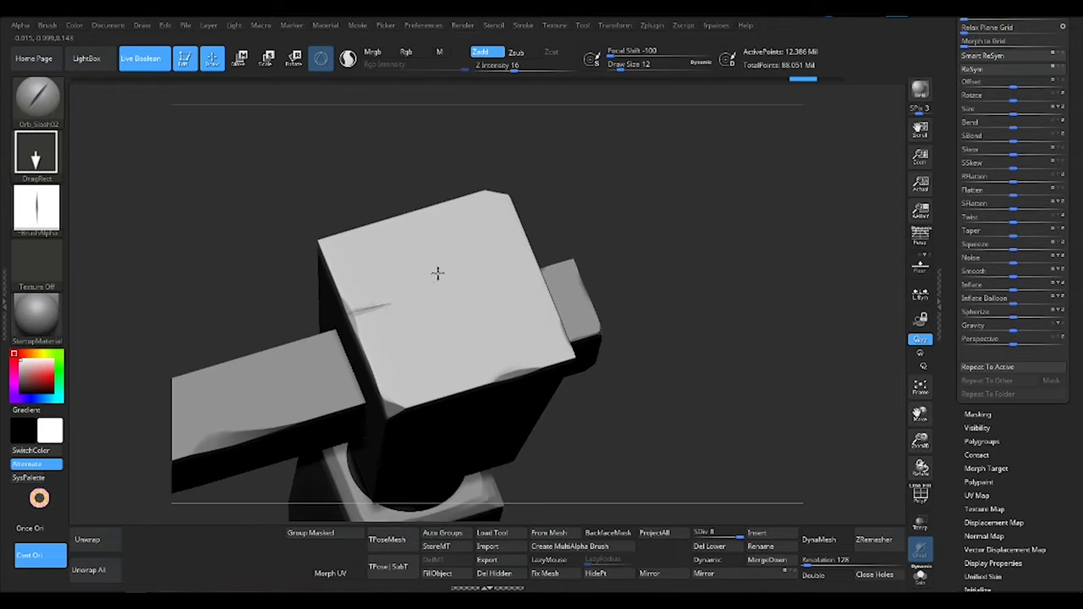
mouse_move(438, 273)
right_mouse_down()
mouse_move(423, 308)
mouse_move(428, 341)
mouse_move(414, 356)
right_mouse_up()
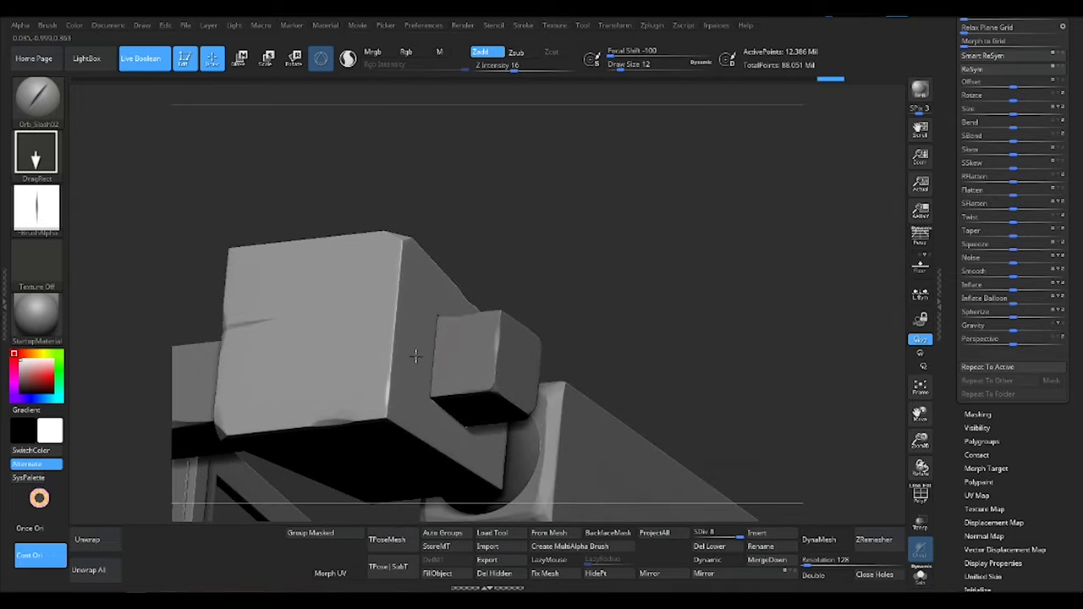
mouse_move(496, 362)
right_mouse_down()
mouse_move(387, 375)
mouse_move(391, 348)
right_mouse_up()
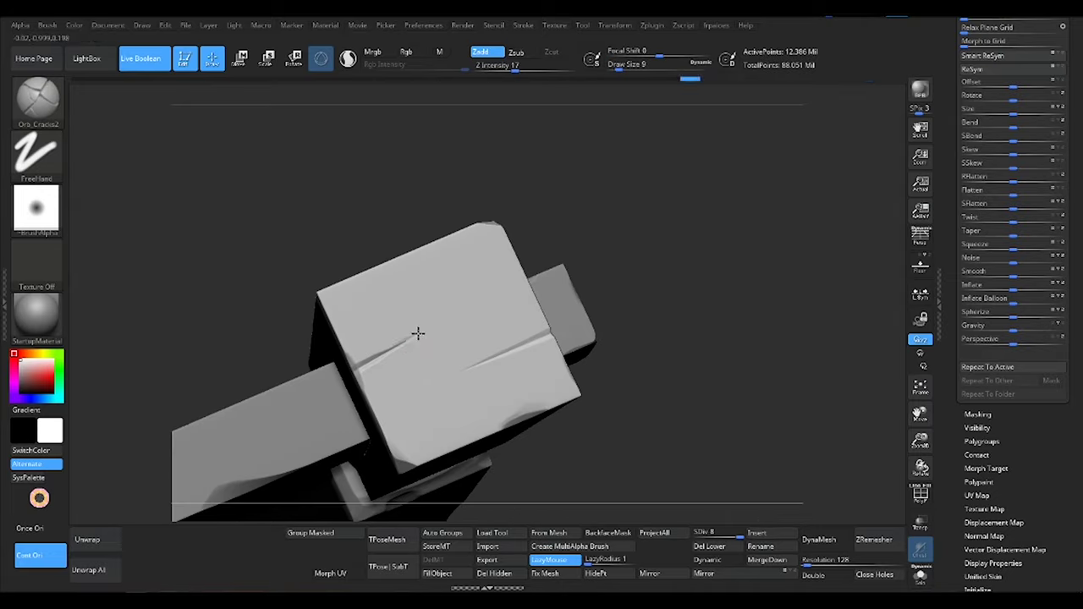
left_click(499, 300)
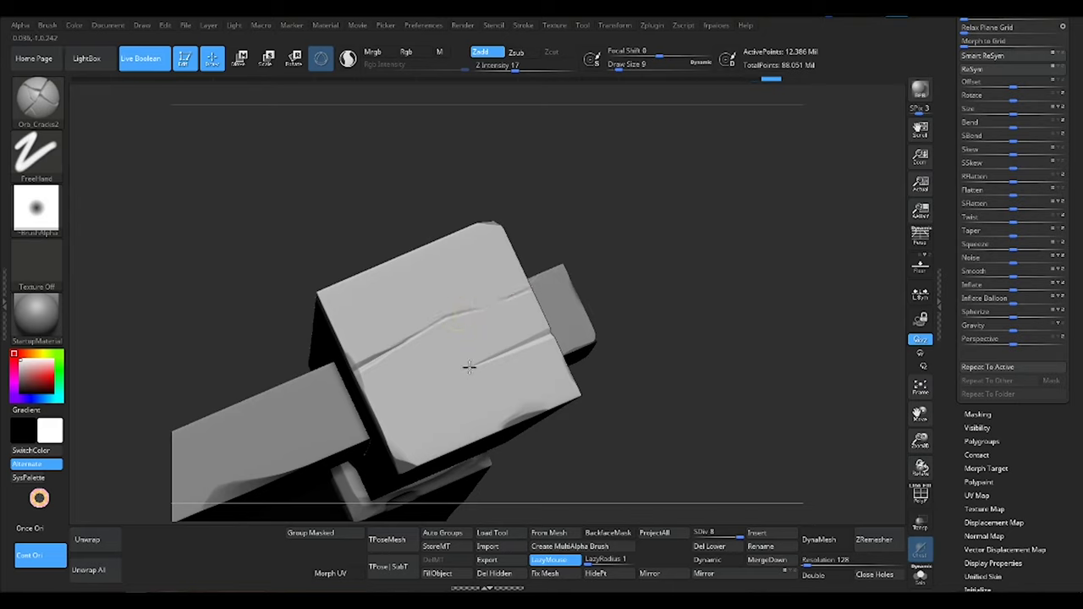
left_click_drag(469, 375, 452, 380)
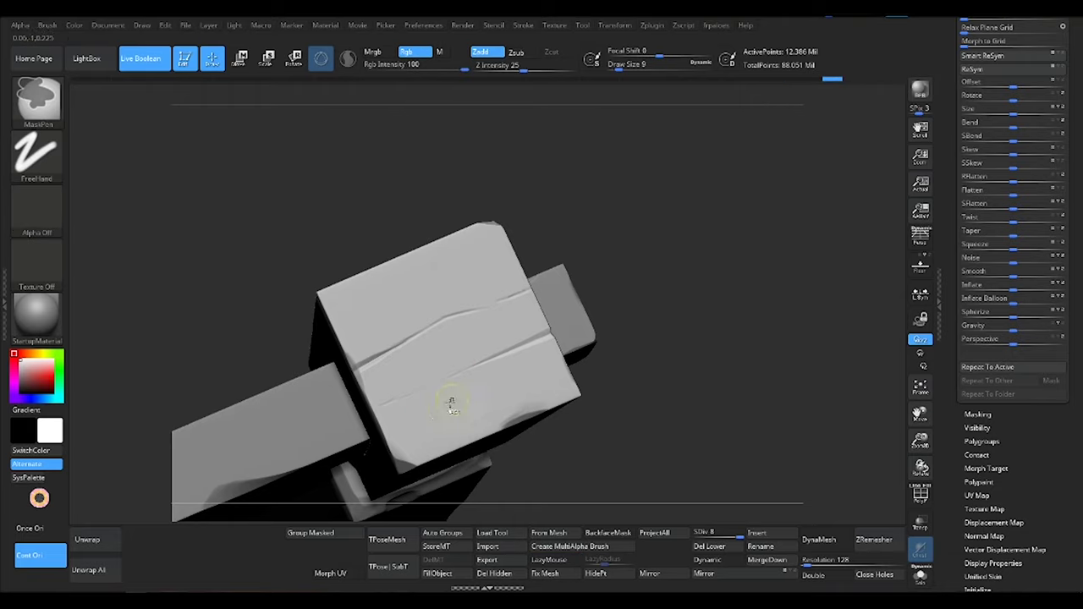
mouse_move(372, 409)
right_mouse_down()
mouse_move(395, 286)
mouse_move(382, 298)
mouse_move(394, 331)
mouse_move(452, 251)
mouse_move(427, 299)
right_mouse_up()
right_click_drag(492, 237, 535, 270)
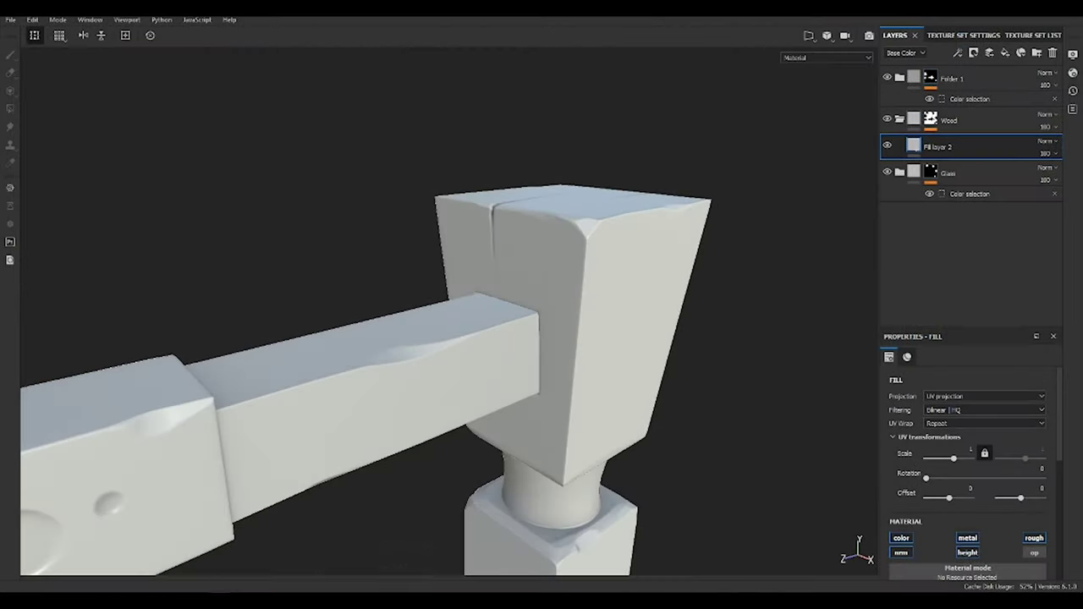
Set Fill layer 2's Base Color to a slightly darkened orange for the wood
scroll(967, 423, "down", 3)
left_click(973, 364)
left_click(987, 409)
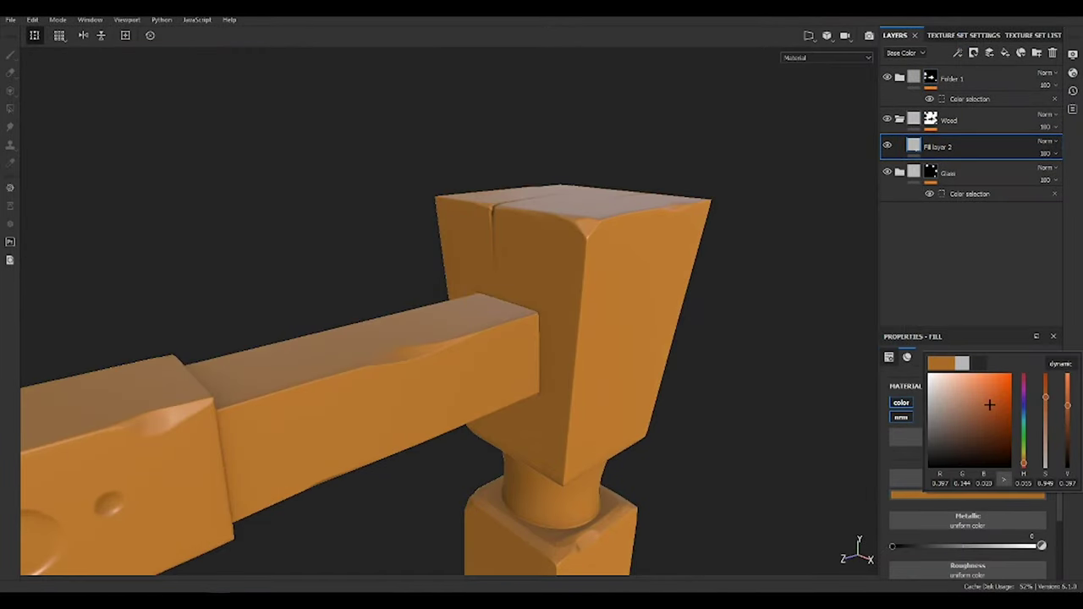
left_click(955, 452)
left_click(955, 452)
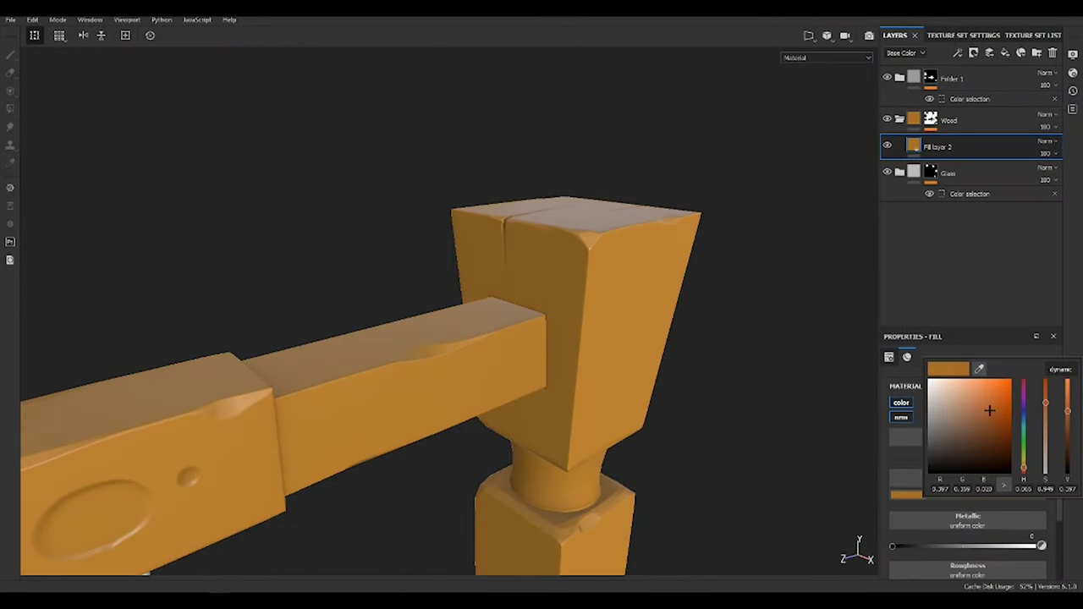
left_click_drag(1047, 412, 1047, 423)
Duplicate the orange fill layer and give the copy a deeper brown Base Color
key("ctrl+d")
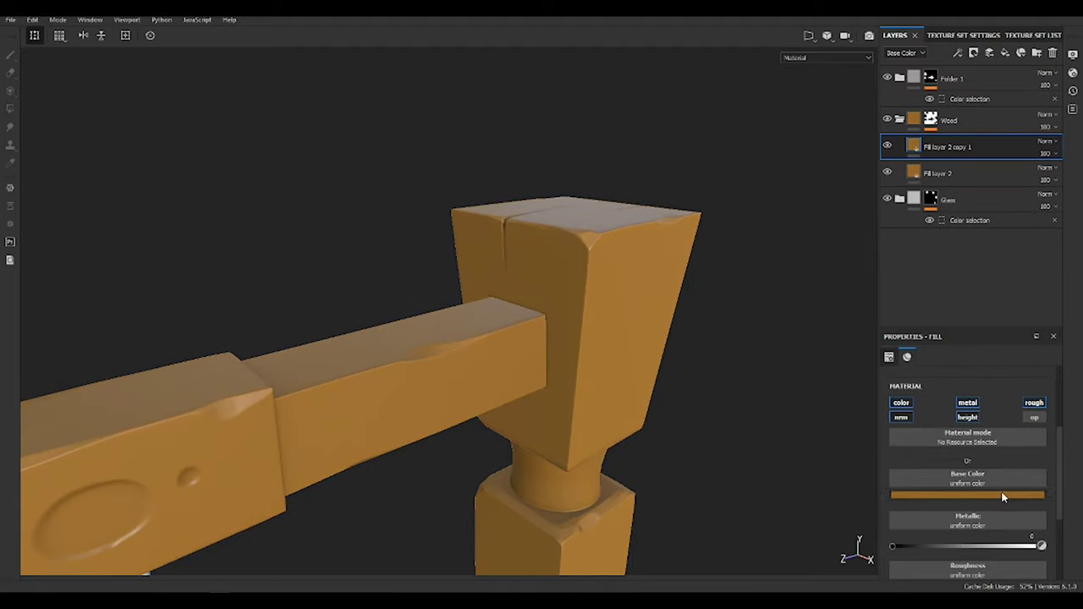
left_click(967, 495)
left_click(986, 423)
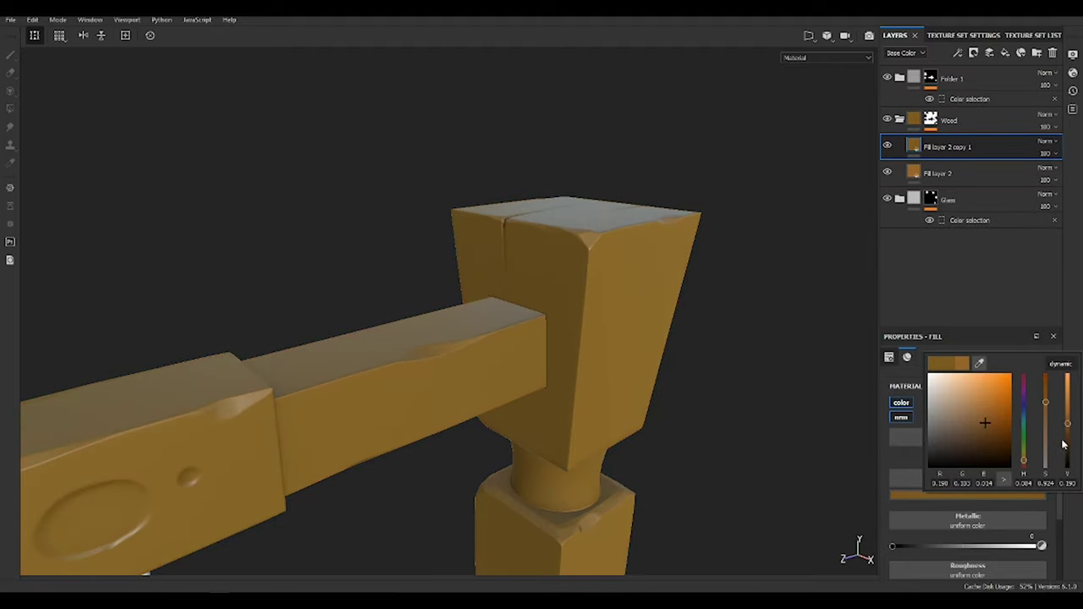
left_click(1063, 445)
left_click(885, 278)
Add a mask with a Fill effect to the darker copy layer
left_click_drag(621, 406, 1007, 503, "alt")
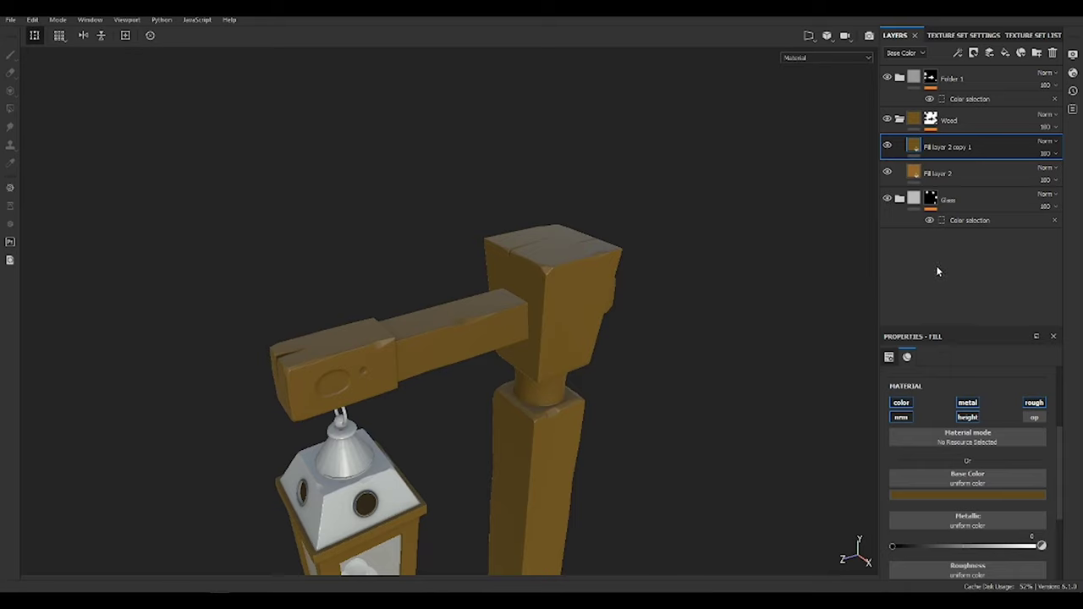
left_click(989, 52)
left_click(1016, 85)
left_click(973, 52)
left_click(990, 106)
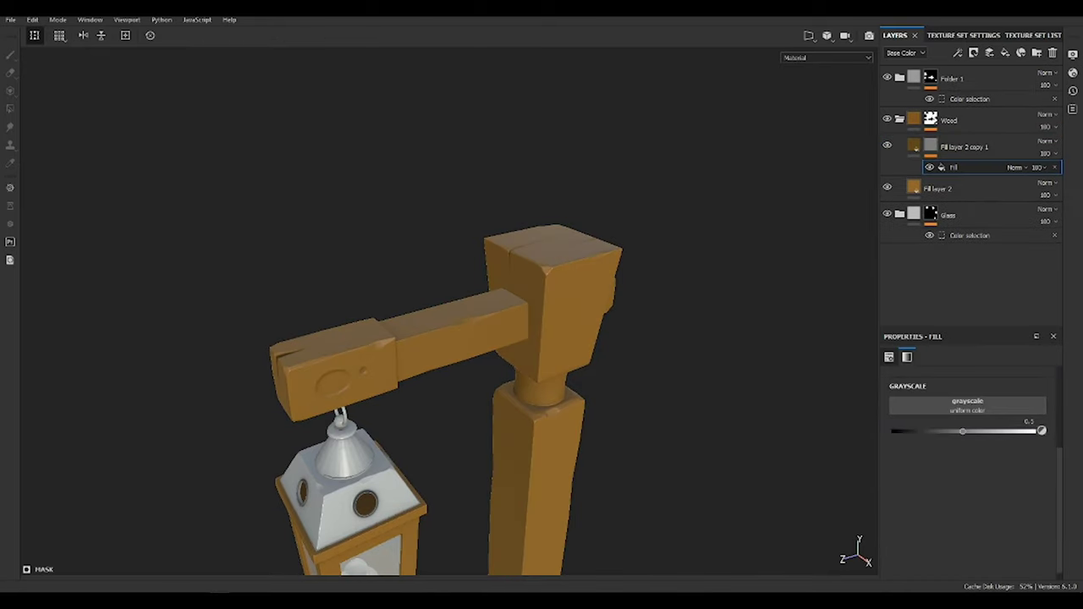
Load Directional Noise 1 into the mask fill with Tri-planar projection and a new scale
left_click_drag(694, 280, 757, 297, "alt")
left_click(931, 147, "alt")
key("1")
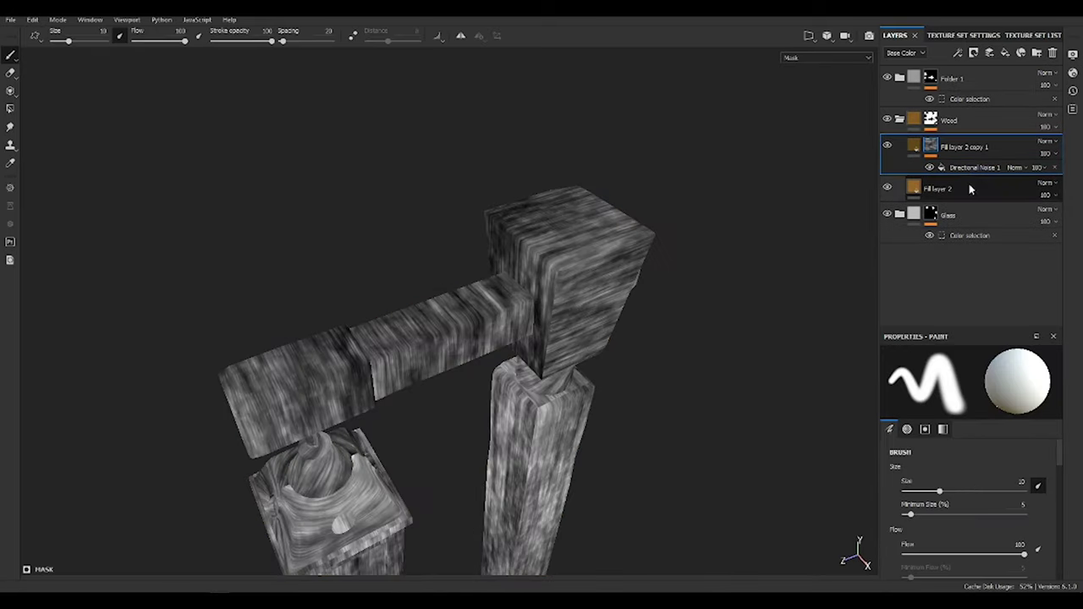
left_click(974, 167)
left_click(981, 396)
left_click(964, 406)
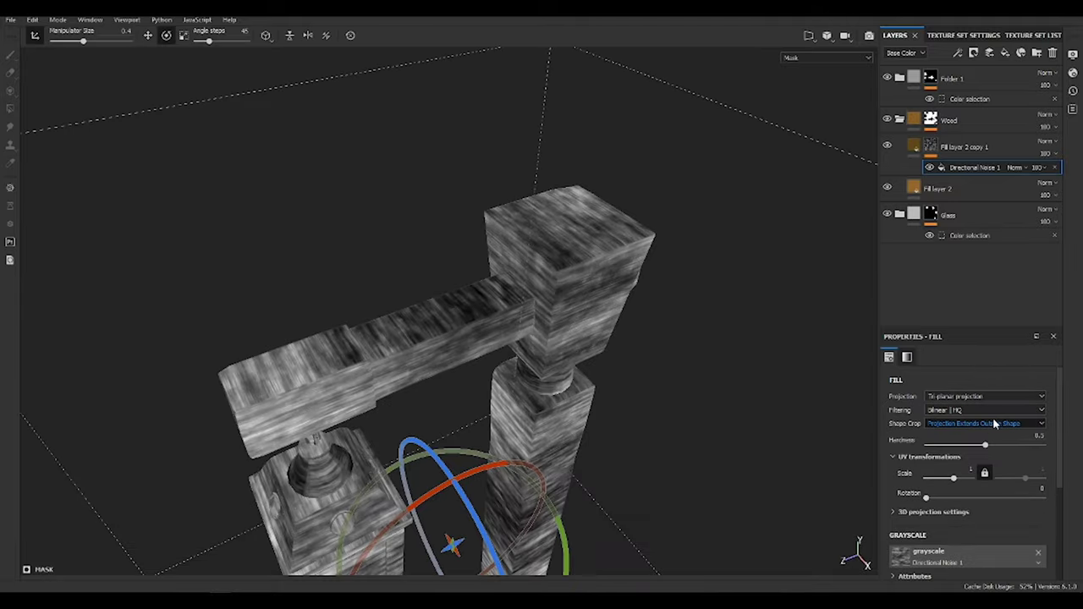
scroll(550, 454, "down", 10)
mouse_move(549, 454)
left_mouse_down("alt")
mouse_move(489, 353)
mouse_move(669, 402)
mouse_move(566, 358)
mouse_move(321, 364)
mouse_move(677, 397)
mouse_move(573, 300)
mouse_move(766, 435)
left_mouse_up("alt")
key("Return")
scroll(707, 349, "up", 3)
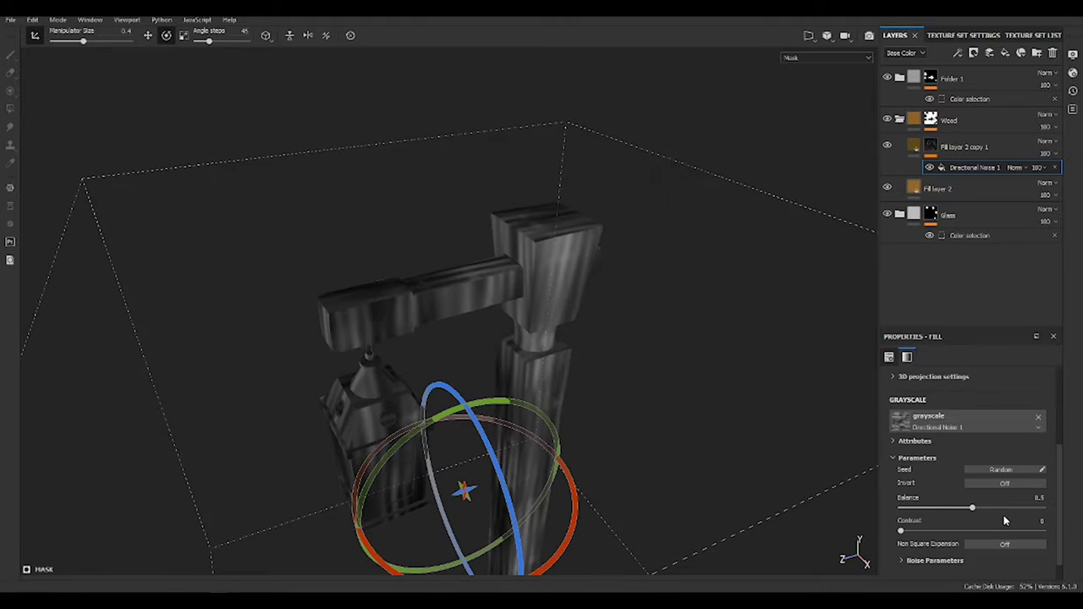
Add a Levels effect to the mask with low 0.169 and high 0.68
left_click_drag(519, 225, 657, 341, "alt")
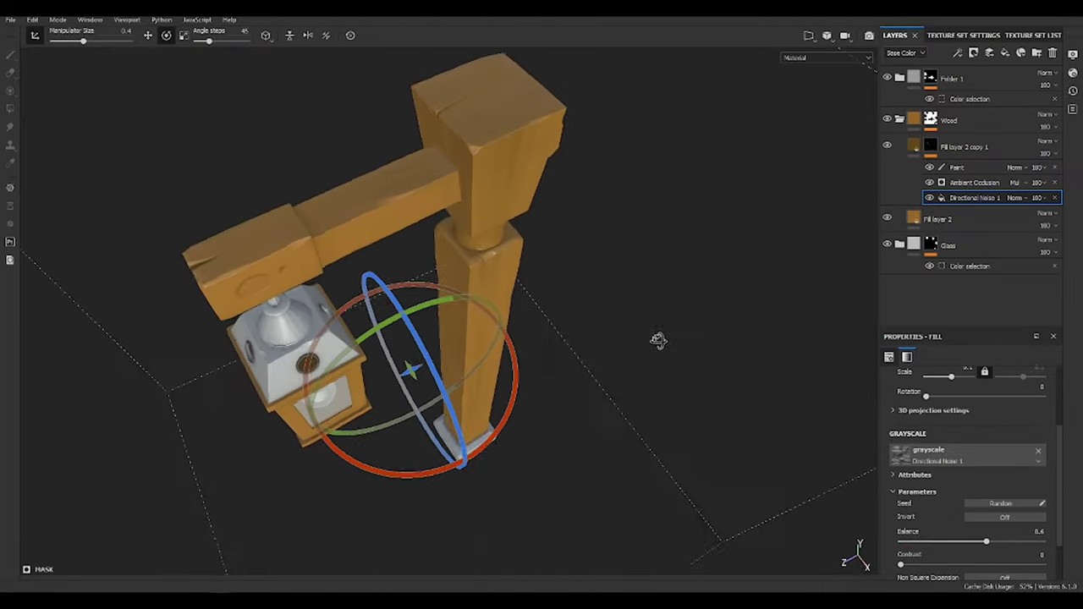
left_click(954, 168)
left_click(957, 53)
left_click(985, 114)
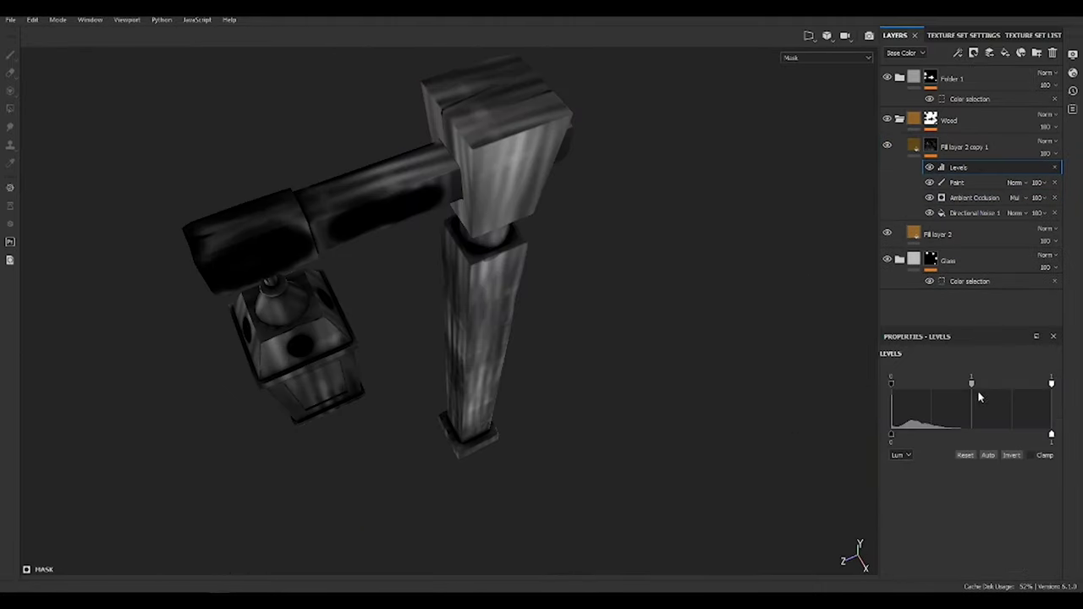
left_click_drag(891, 383, 920, 387)
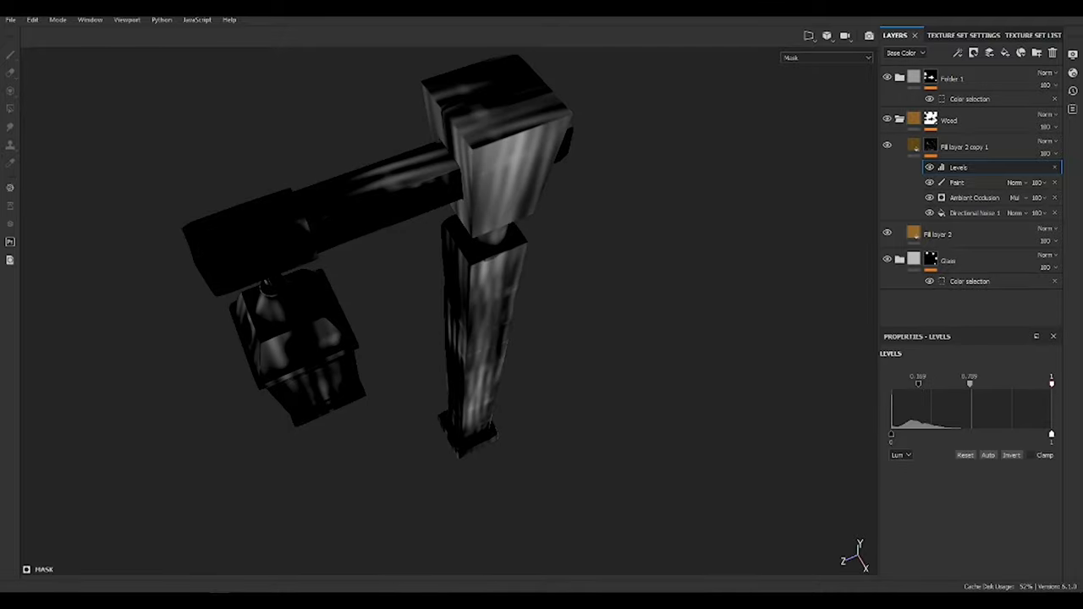
left_click_drag(1052, 384, 1001, 383)
key("m")
Duplicate Fill layer 2 and recolour the copy to a deeper orange
mouse_move(722, 369)
left_mouse_down("alt")
mouse_move(675, 324)
mouse_move(494, 212)
left_mouse_up("alt")
middle_click_drag(494, 213, 525, 349, "alt")
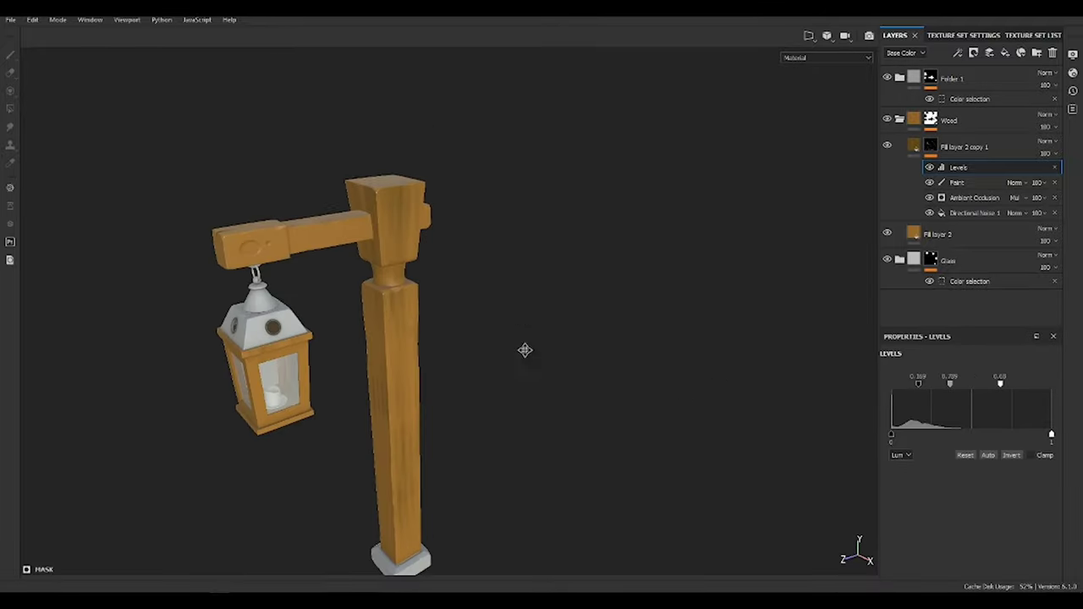
left_click_drag(525, 350, 592, 322, "alt")
left_click(937, 234)
key("ctrl+d")
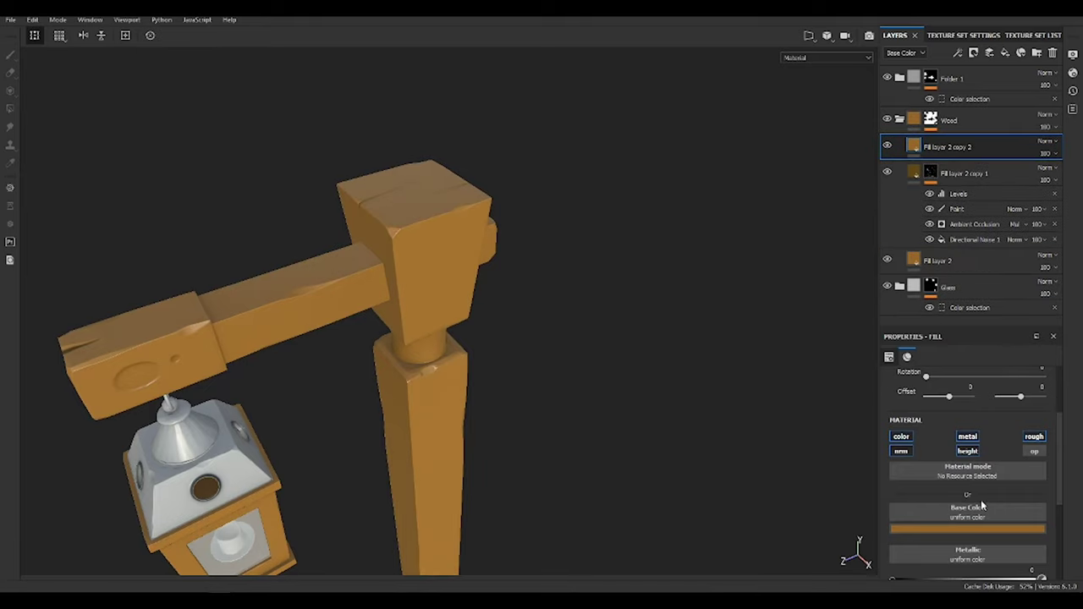
left_click(967, 529)
left_click_drag(973, 440, 986, 423)
left_click_drag(558, 334, 712, 347, "alt")
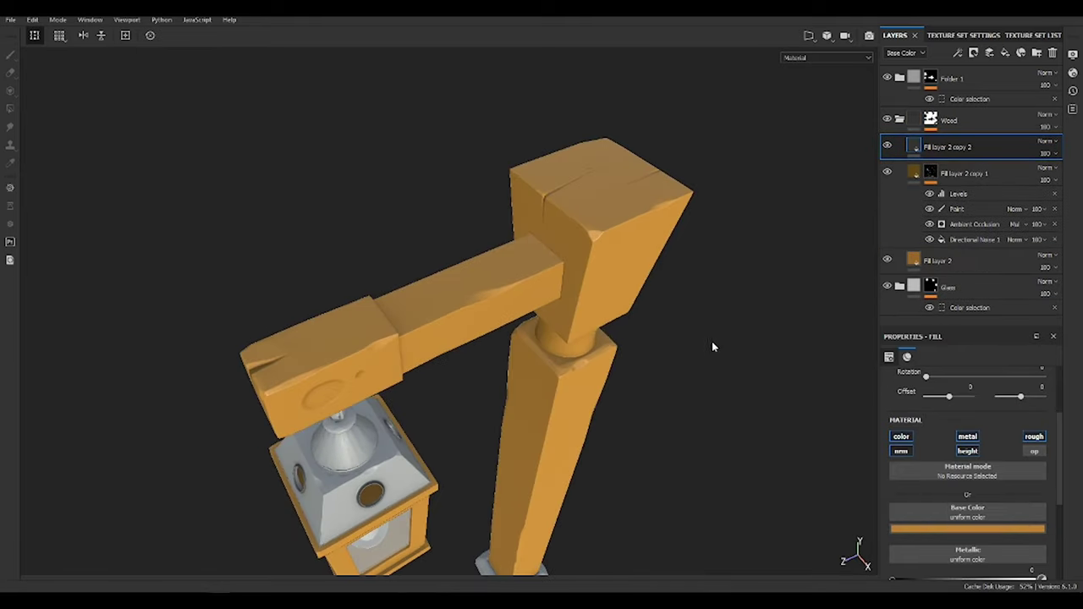
left_click(968, 529)
left_click_drag(1049, 441, 1049, 474)
Add a fill mask to Fill layer 2 copy 2 using Grunge Dirt Splats
left_click_drag(525, 338, 622, 338, "alt")
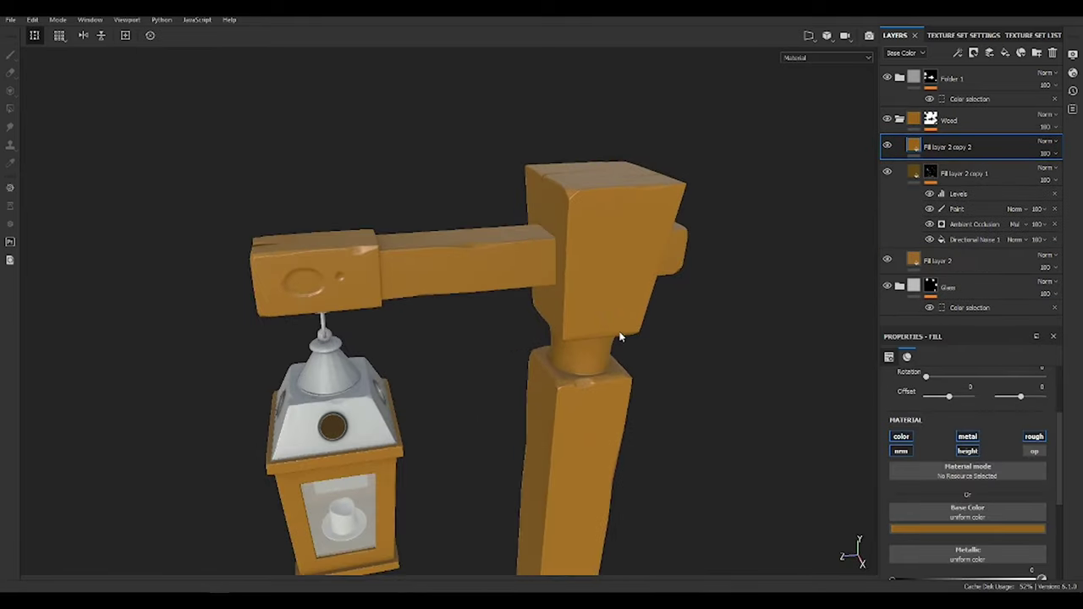
left_click(1001, 531)
left_click_drag(720, 339, 874, 270, "alt")
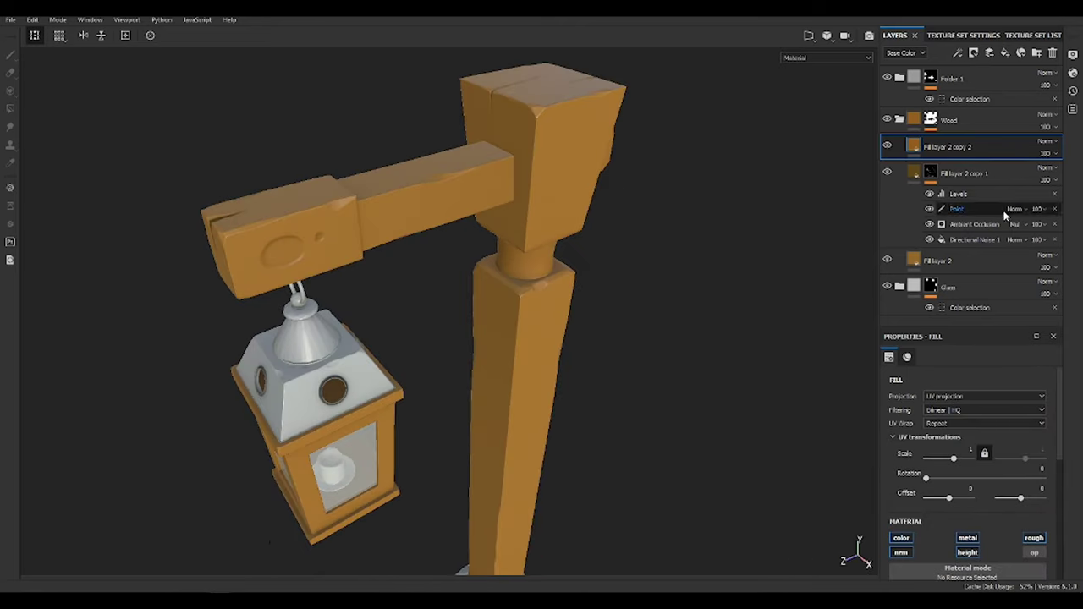
left_click(973, 52)
left_click(995, 102)
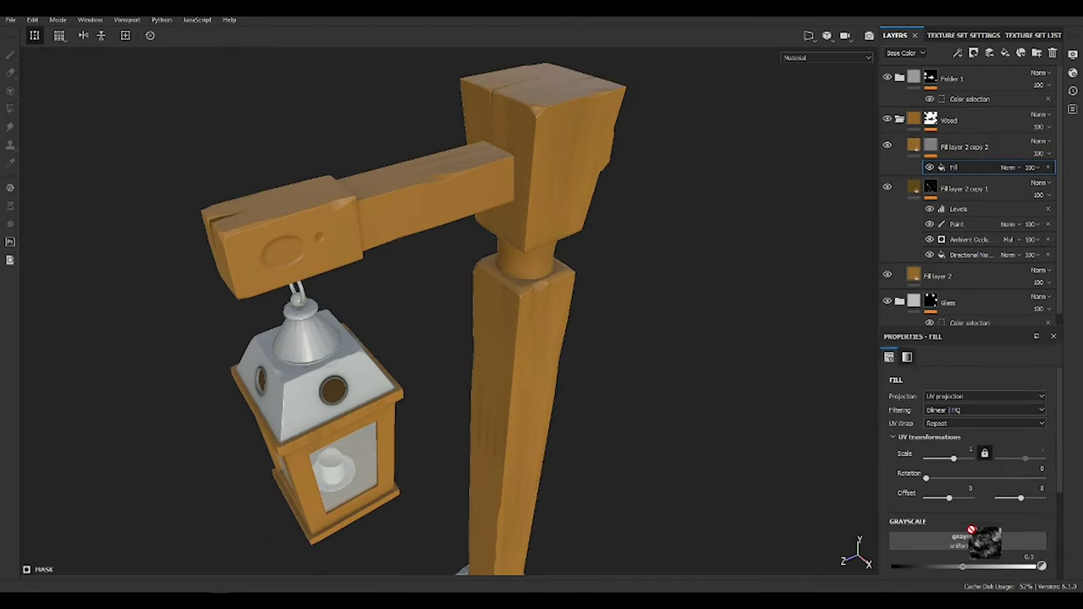
left_click_drag(971, 533, 969, 542)
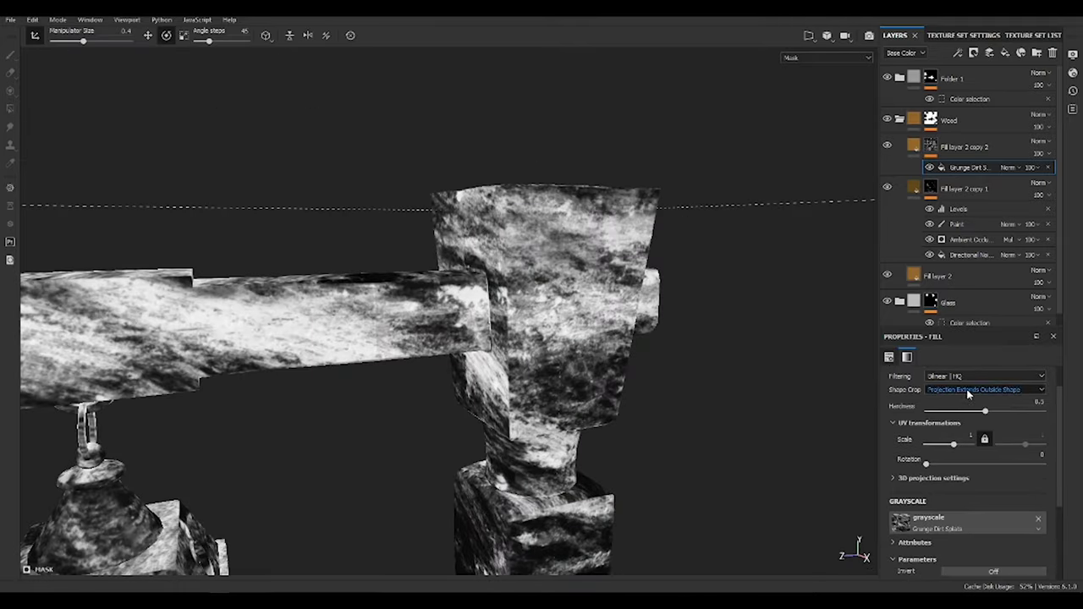
Rotate the grunge mask pattern 90 degrees and set its blend mode to Multiply
scroll(969, 394, "up", 2)
left_click_drag(508, 339, 581, 343, "alt")
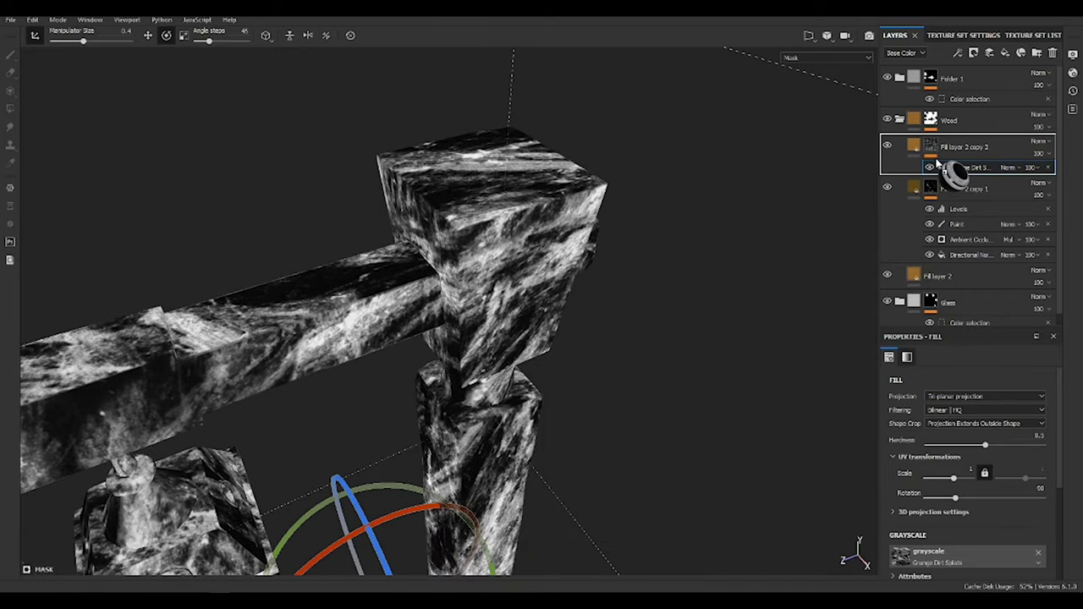
left_click_drag(938, 163, 943, 170)
mouse_move(380, 296)
left_mouse_down("alt")
mouse_move(474, 279)
mouse_move(612, 326)
mouse_move(579, 300)
left_mouse_up("alt")
left_click(1008, 168)
left_click(1014, 221)
Slightly desaturate Fill layer 2 copy 2's orange Base Color
key("m")
scroll(612, 327, "up", 3)
left_click(919, 146)
left_click(967, 529)
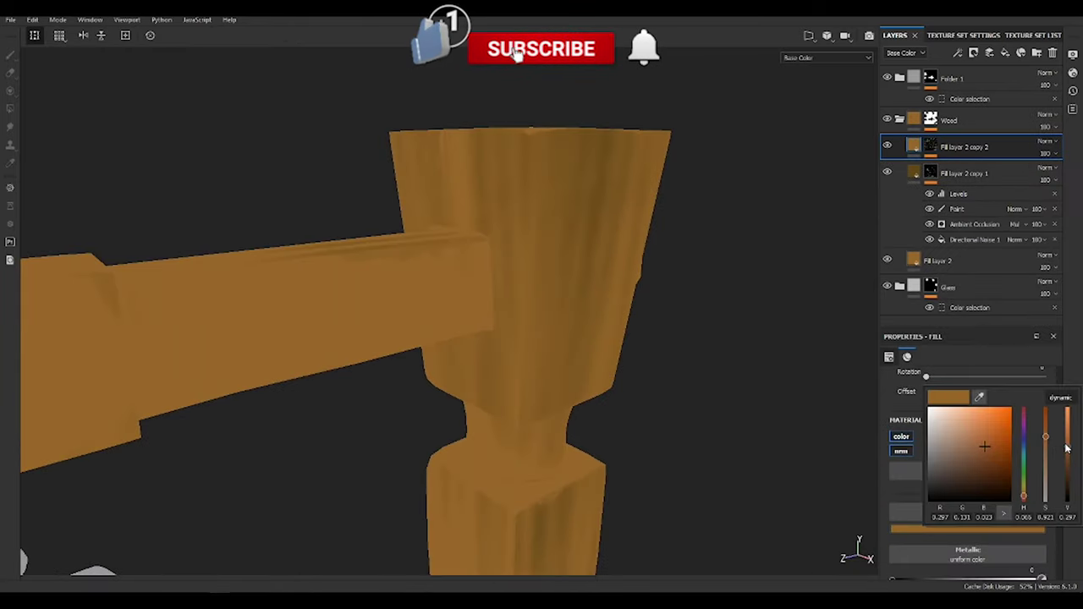
left_click_drag(1046, 442, 1046, 444)
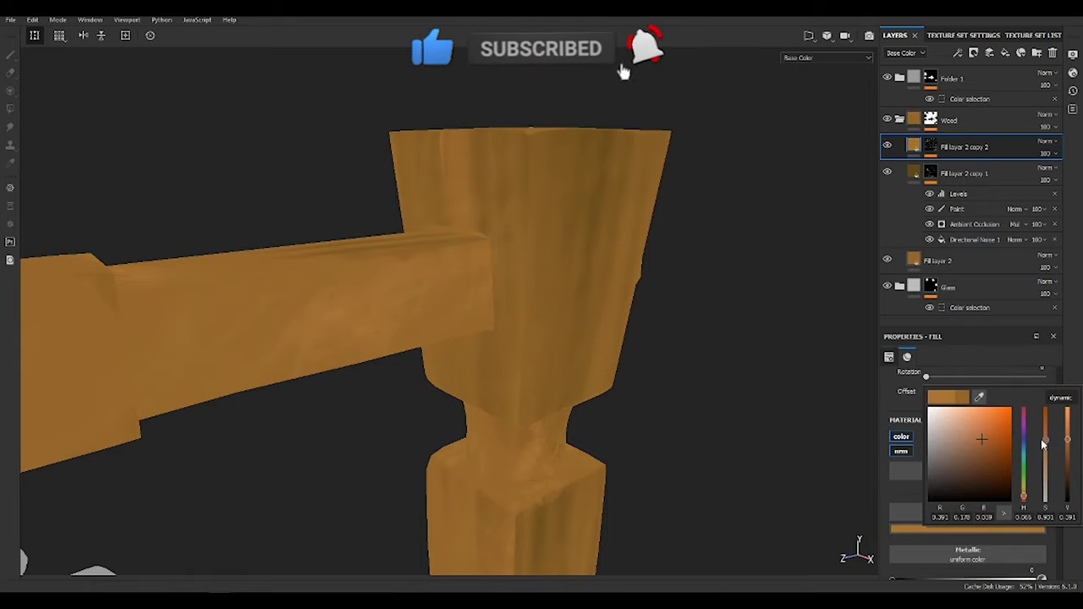
key("m")
scroll(532, 424, "down", 5)
mouse_move(532, 424)
left_mouse_down("alt")
mouse_move(551, 428)
mouse_move(416, 331)
mouse_move(708, 418)
left_mouse_up("alt")
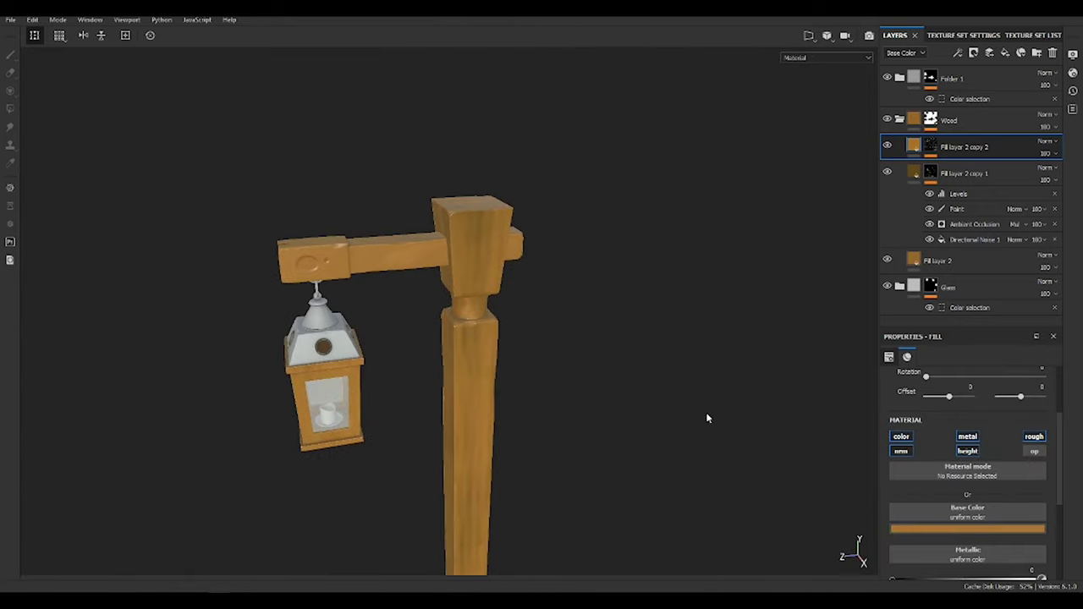
Adjust Base Colors of Fill layer 2, copy 1 and copy 2 wood layers
left_click(938, 260)
left_click(968, 529)
left_click(1066, 465)
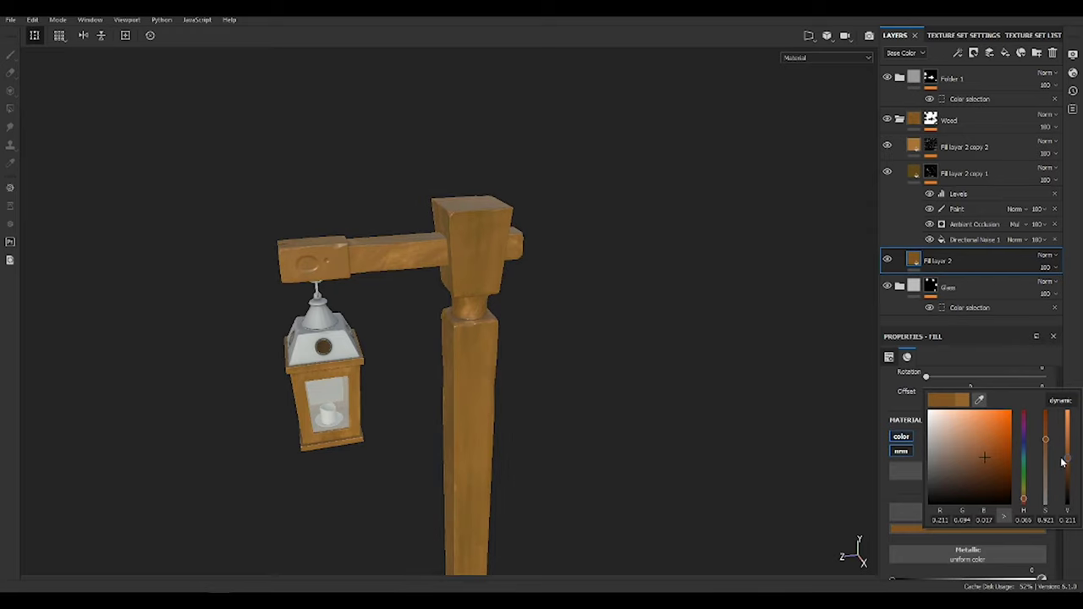
left_click_drag(537, 355, 592, 373, "alt")
left_click(965, 173)
left_click(968, 529)
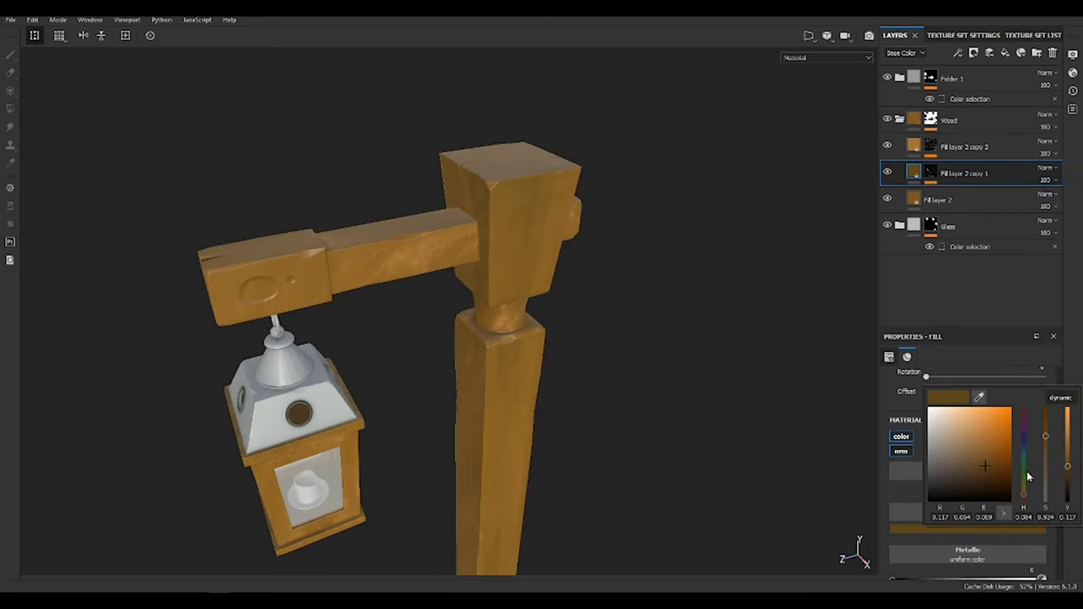
left_click_drag(1063, 471, 1067, 469)
left_click(964, 146)
left_click(968, 529)
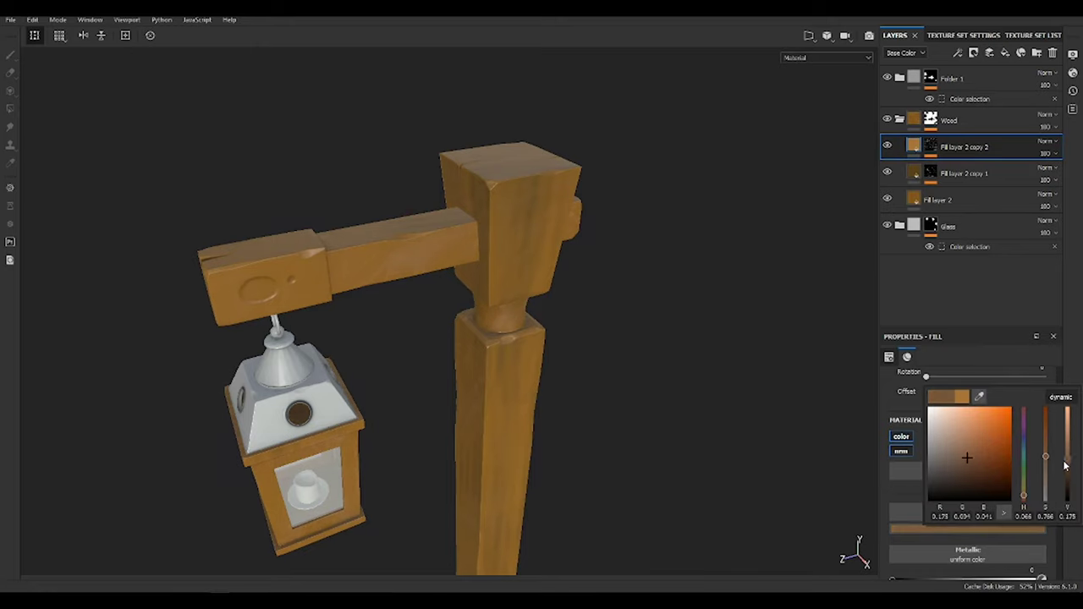
left_click_drag(507, 356, 551, 338, "alt")
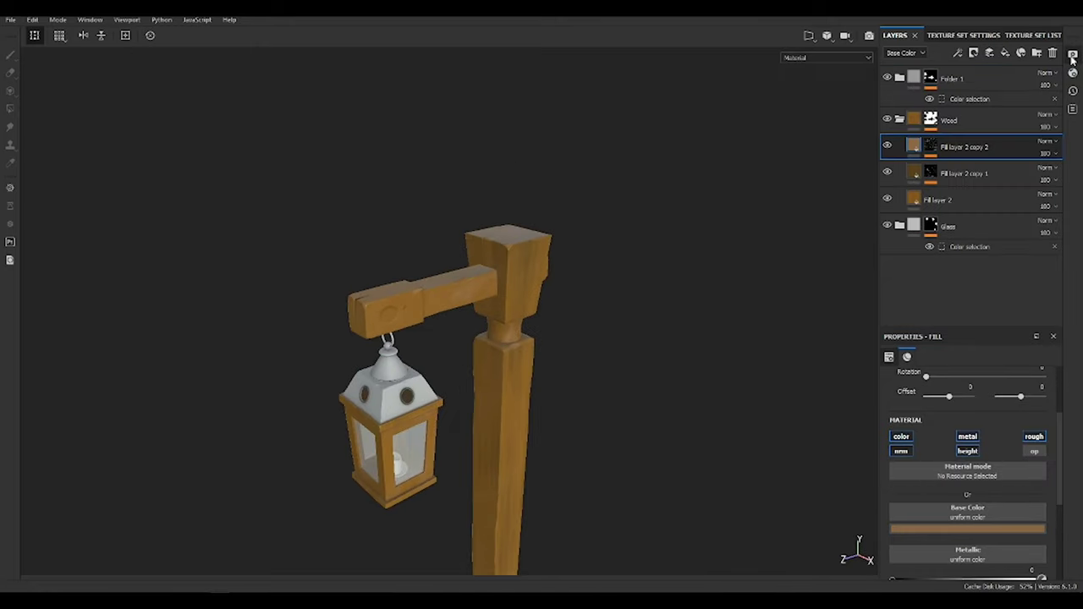
Add a Blur Directional filter to the grunge mask with intensity 5.64
left_click(1073, 75)
left_click(1053, 56)
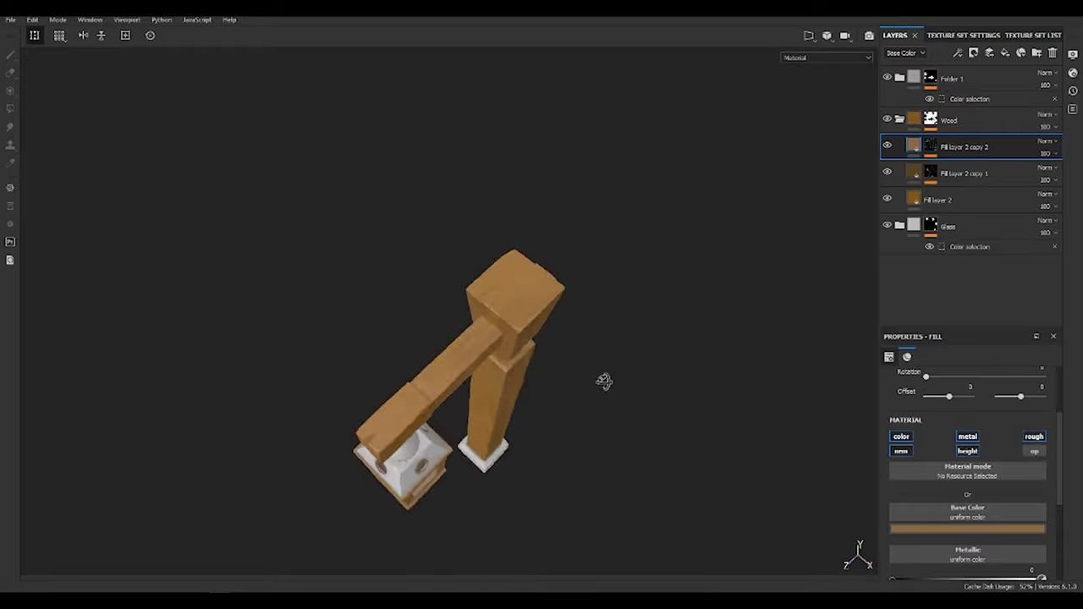
left_click_drag(604, 380, 676, 332, "alt")
left_click(1056, 410)
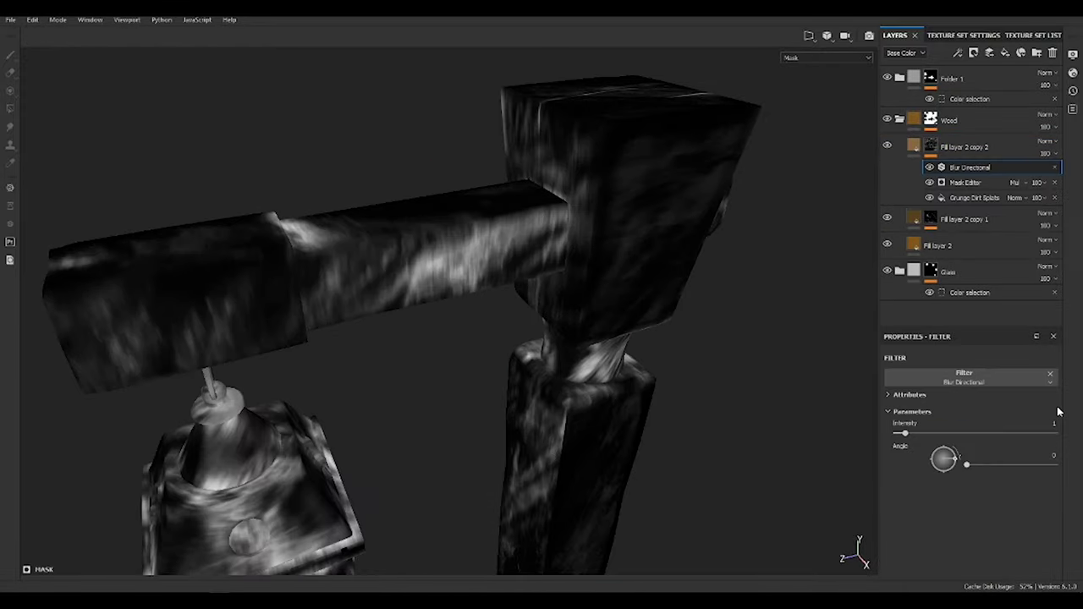
left_click_drag(913, 436, 951, 434)
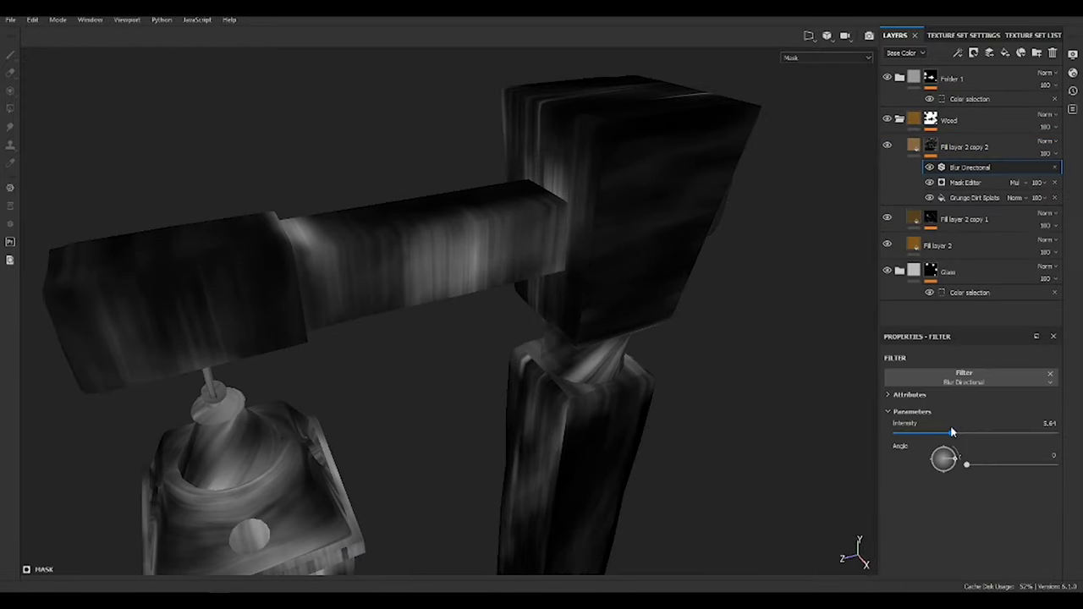
key("m")
Duplicate the wood fill layer to create another copy
left_click(1032, 35)
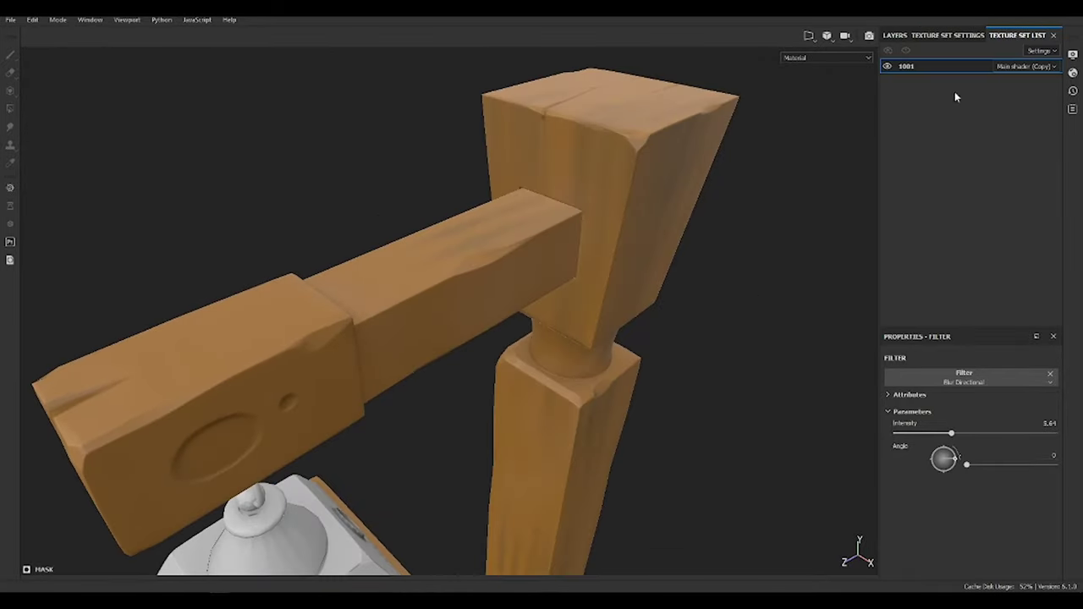
left_click(916, 35)
left_click(895, 35)
left_click_drag(653, 246, 515, 181, "alt")
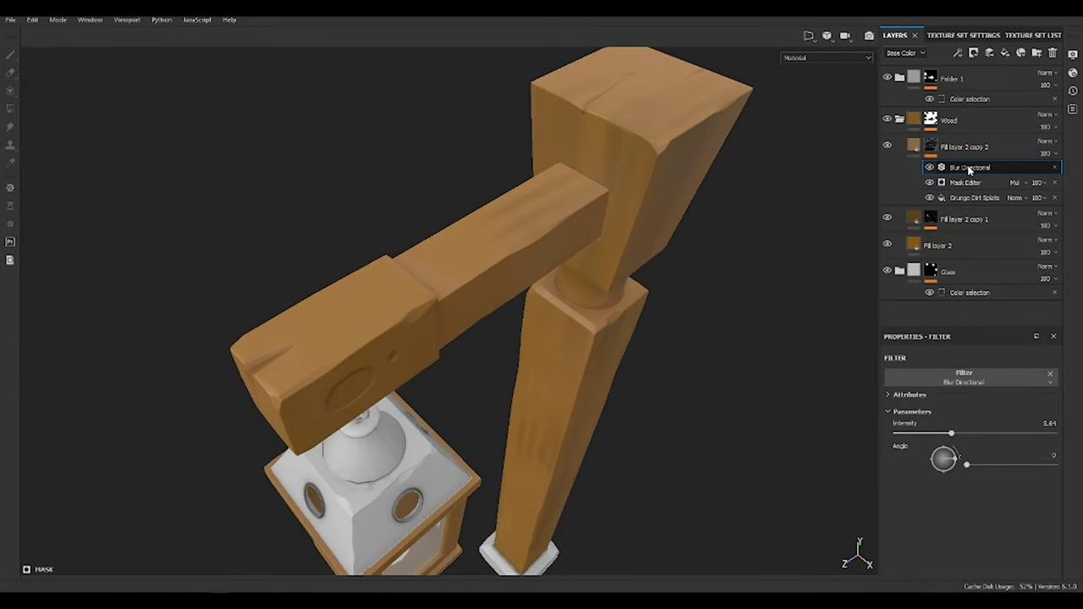
left_click(938, 246)
key("ctrl+d")
Colour fill copy 3 orange and mask it with an inverted Ambient Occlusion generator
left_click(944, 528)
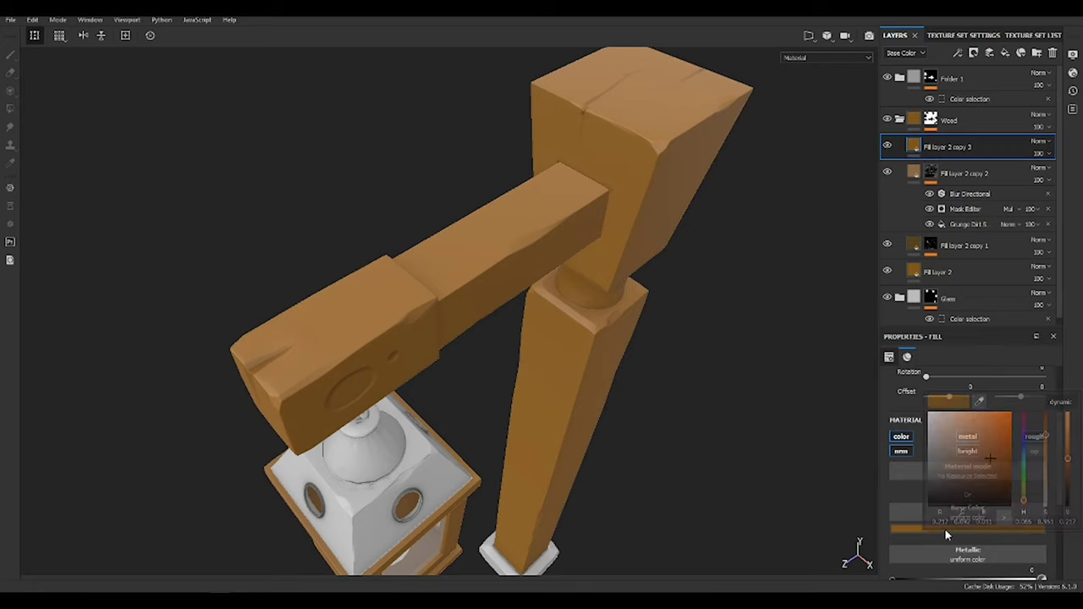
left_click(984, 459)
left_click(974, 53)
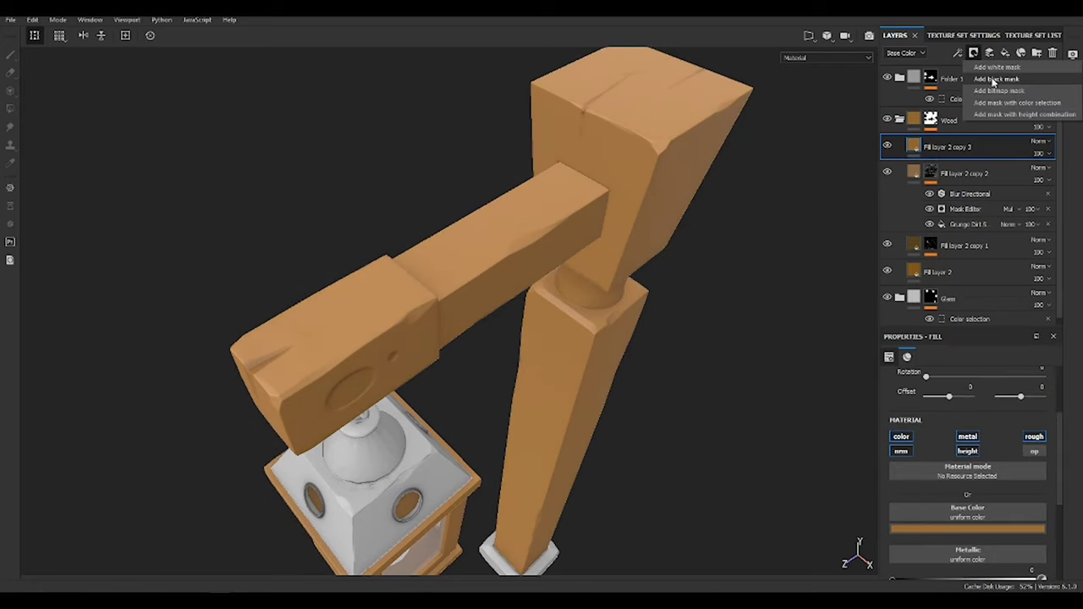
left_click(998, 80)
left_click(956, 380)
left_click(1028, 415)
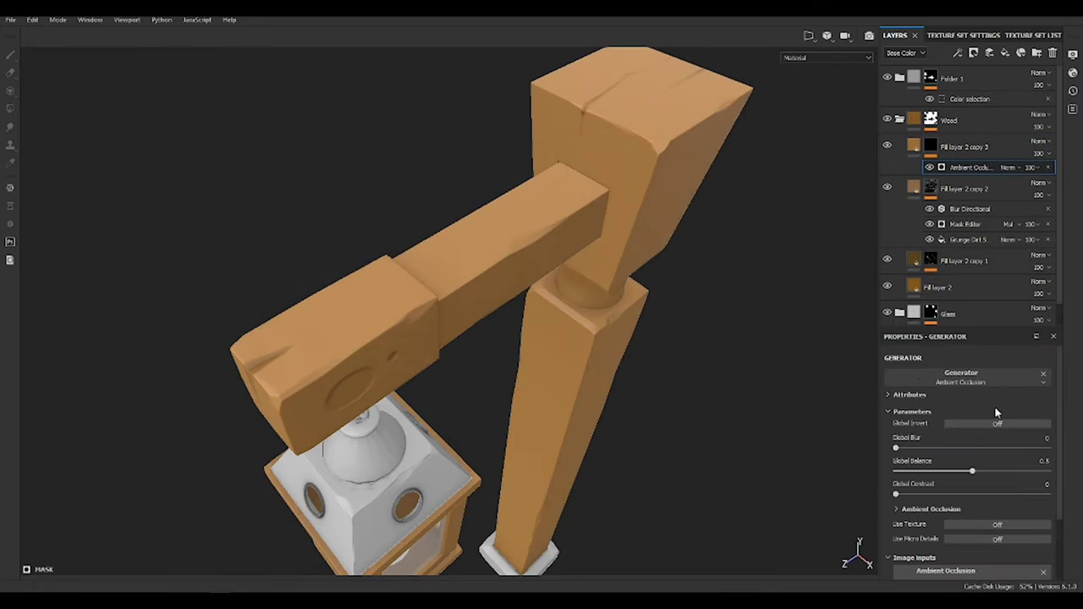
left_click(995, 423)
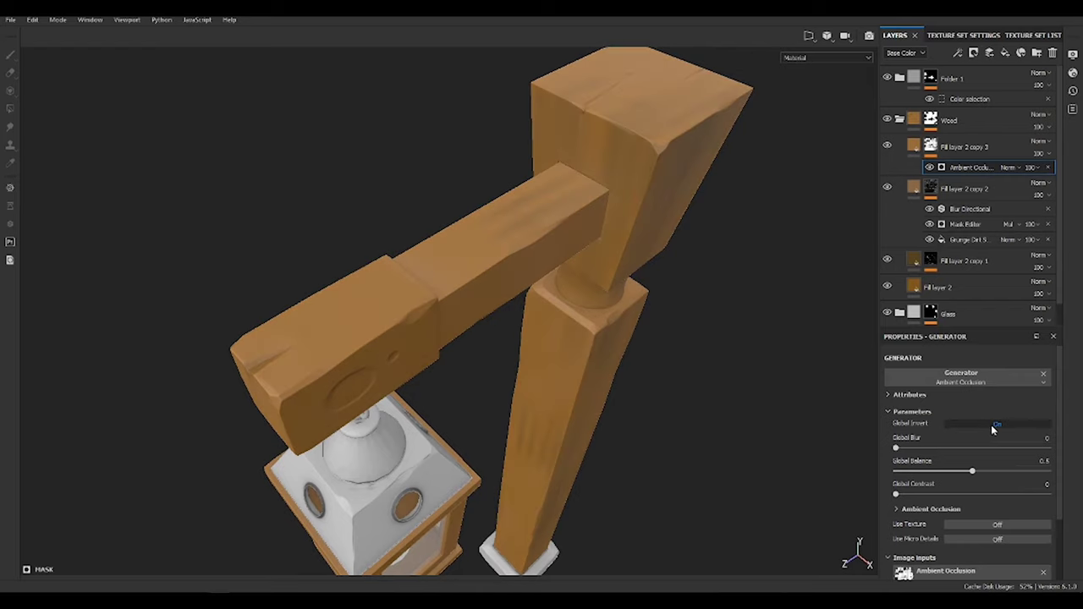
left_click(931, 147, "alt")
left_click_drag(697, 360, 764, 179, "alt")
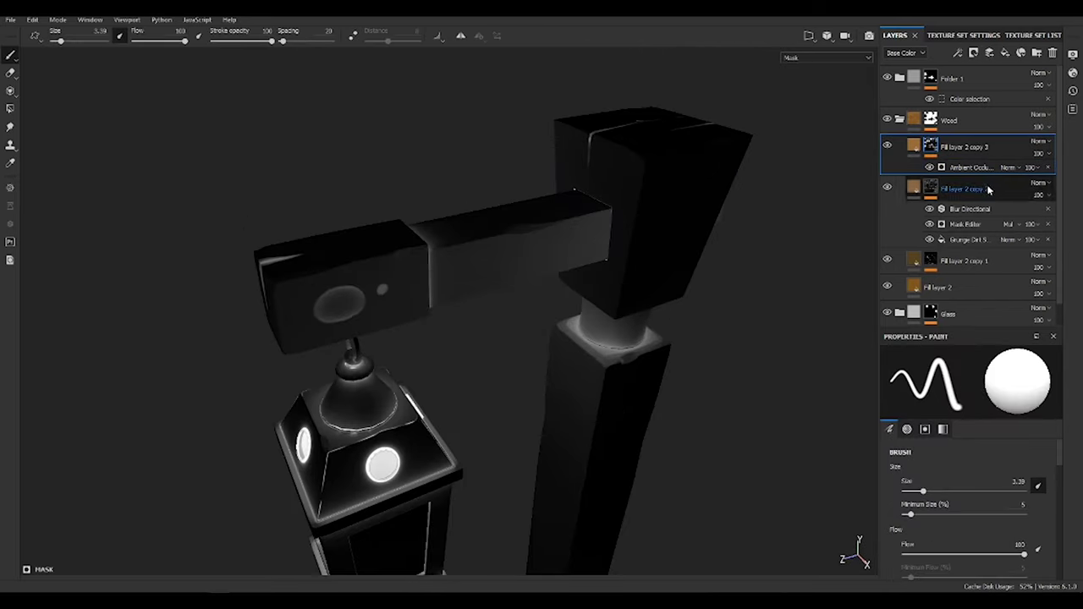
key("m")
left_click_drag(674, 237, 857, 218, "alt")
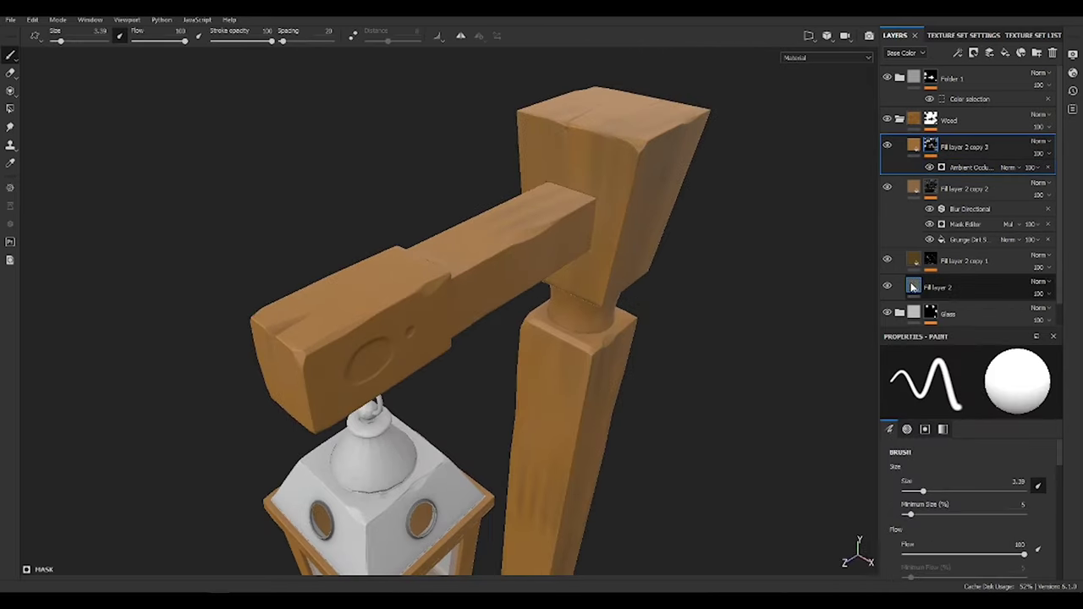
Duplicate the base wood layer to the top, brighten it to stronger orange, and add a black mask with Sharpen
left_click(914, 288)
key("ctrl+d")
left_click_drag(913, 288, 913, 146)
left_click(968, 529)
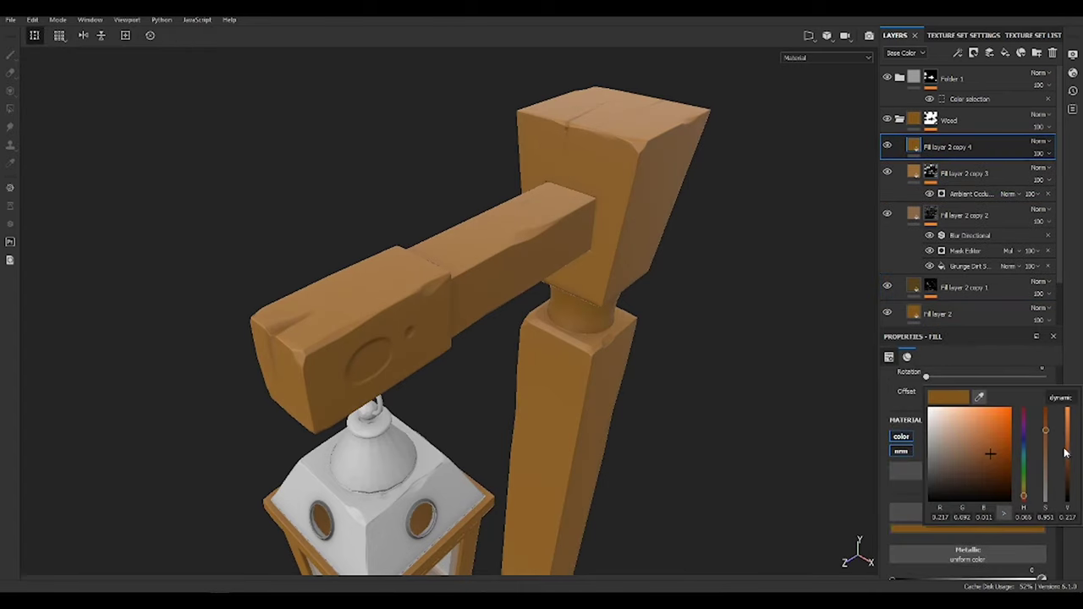
mouse_move(1068, 461)
left_mouse_down()
mouse_move(1069, 436)
mouse_move(1046, 456)
left_mouse_up()
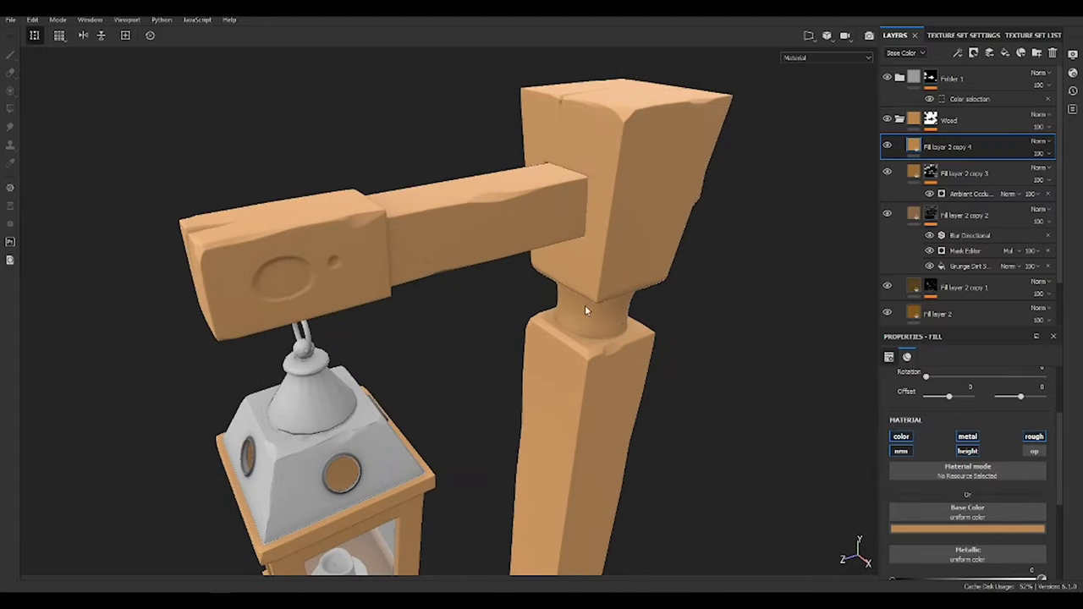
left_click(973, 53)
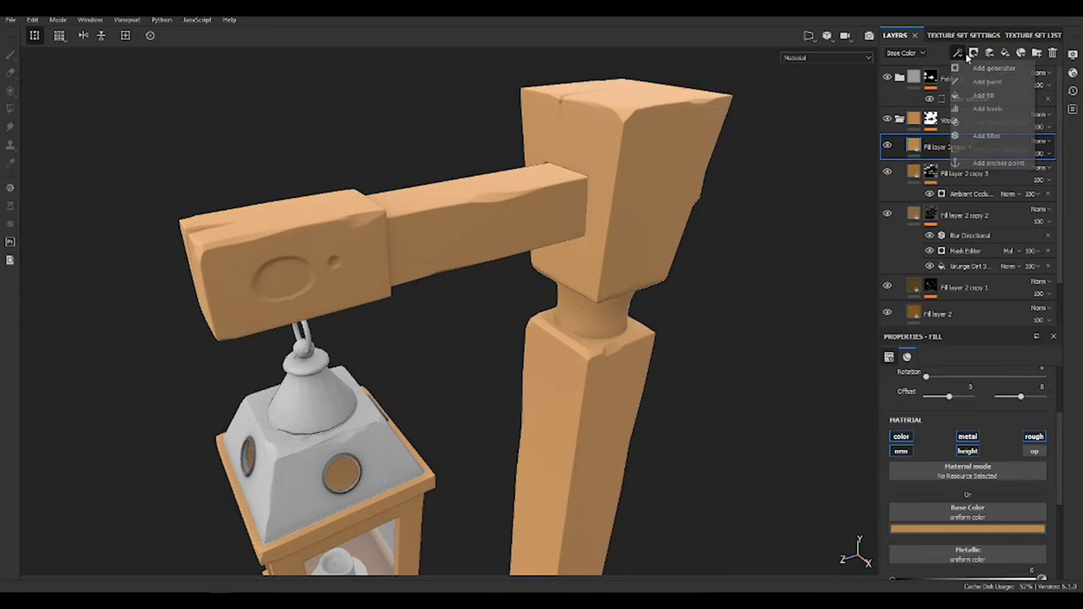
left_click(987, 79)
Inspect the arm and move another copy of the base wood layer to the top
left_click_drag(507, 296, 499, 248, "alt")
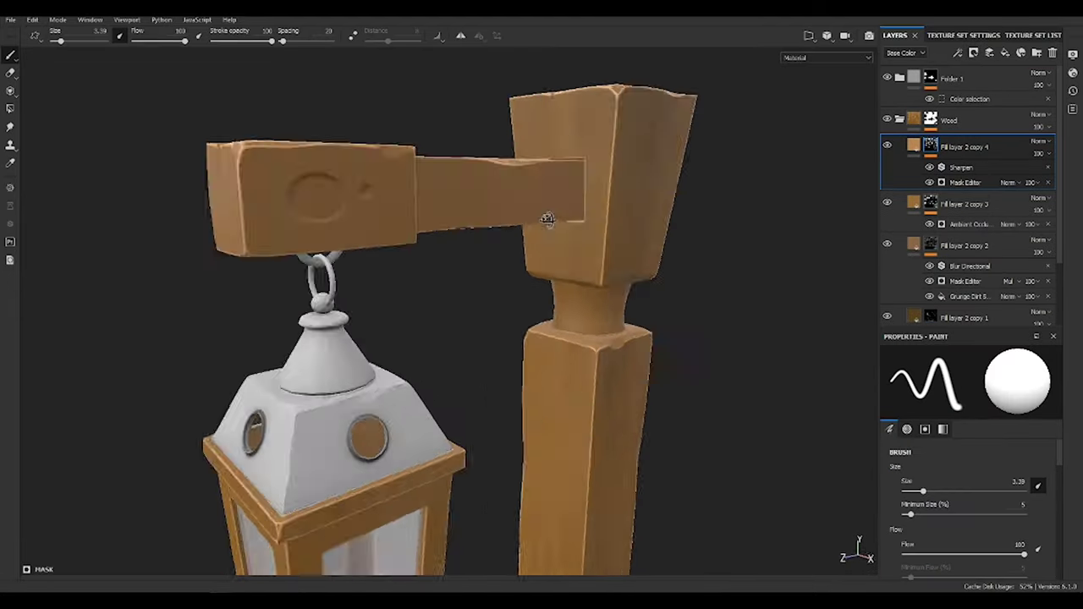
left_click_drag(812, 229, 764, 244, "alt")
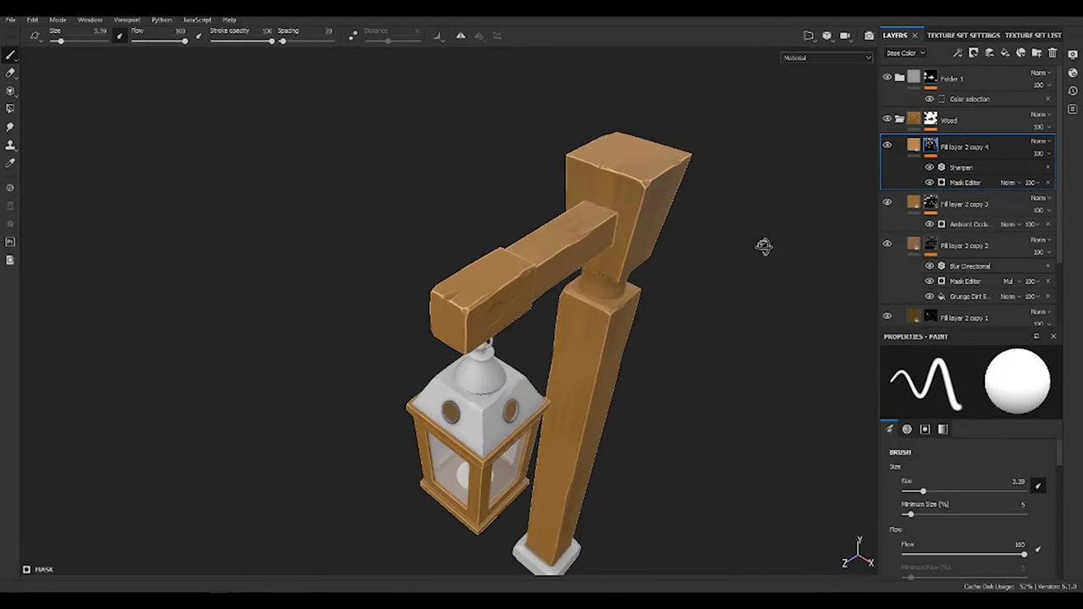
scroll(770, 271, "up", 5)
left_click_drag(779, 304, 689, 331, "alt")
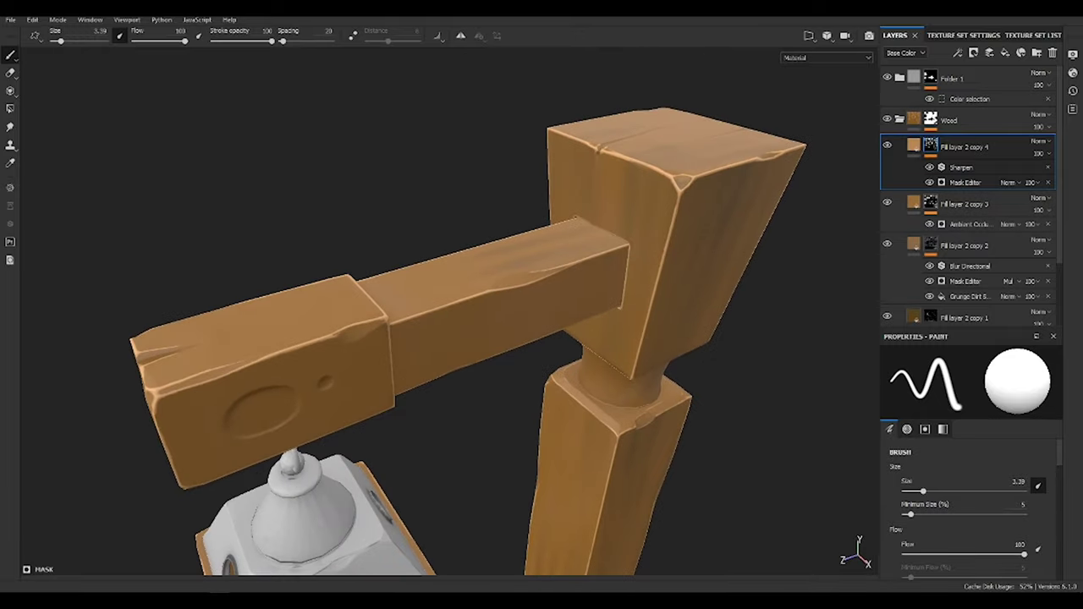
mouse_move(593, 254)
left_mouse_down("alt")
mouse_move(675, 251)
mouse_move(818, 280)
left_mouse_up("alt")
scroll(922, 282, "down", 3)
mouse_move(922, 276)
left_mouse_down()
mouse_move(926, 79)
mouse_move(930, 127)
left_mouse_up()
left_click(967, 529)
Colour the new layer dark brown and give it a black mask with an inverted Curvature generator
left_click(990, 478)
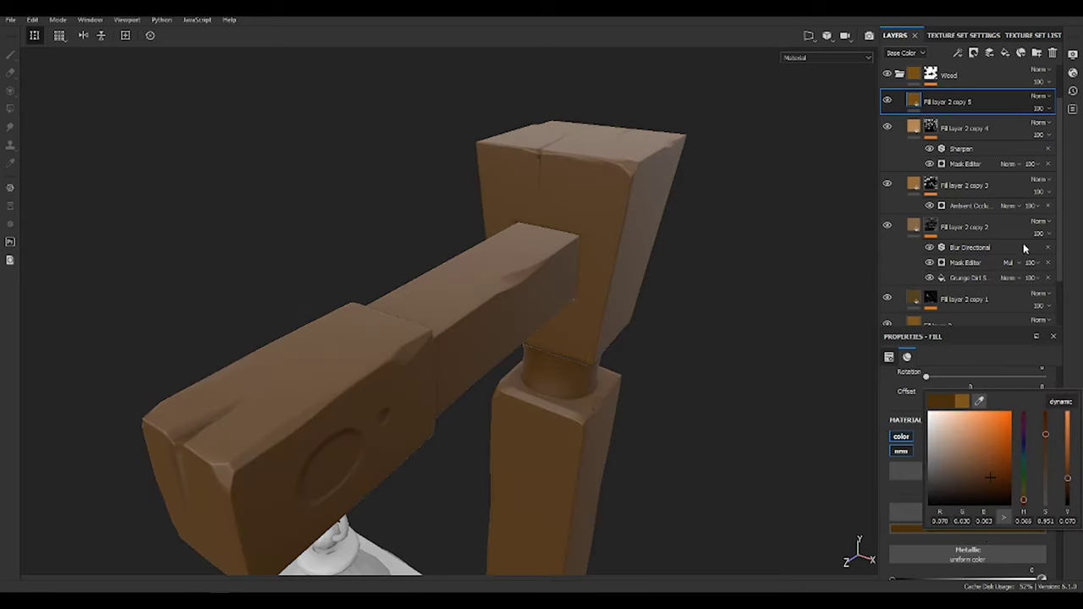
left_click(959, 54)
left_click(960, 75)
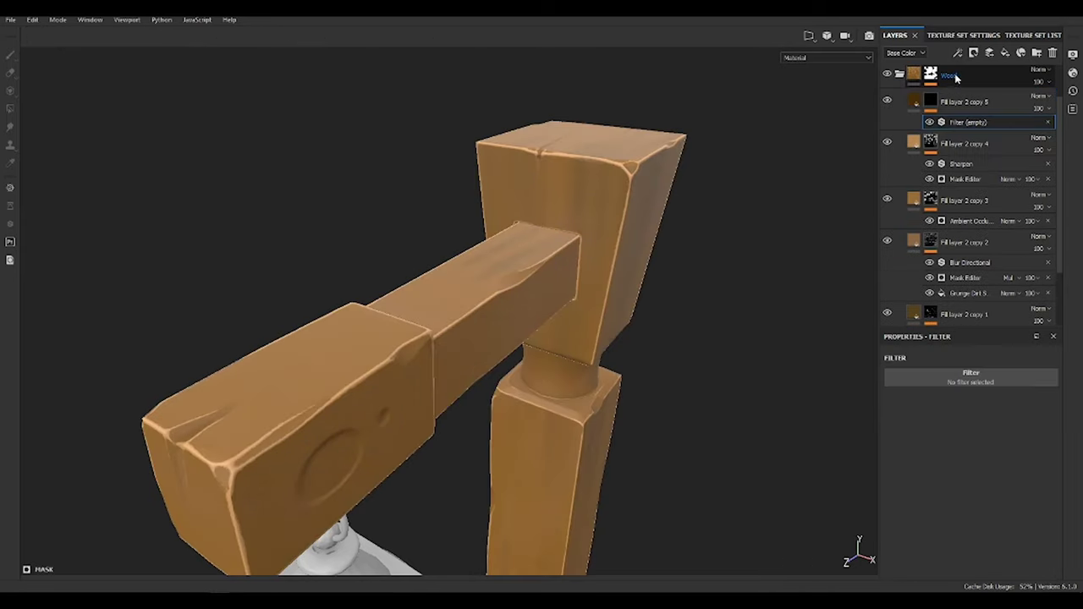
left_click(968, 378)
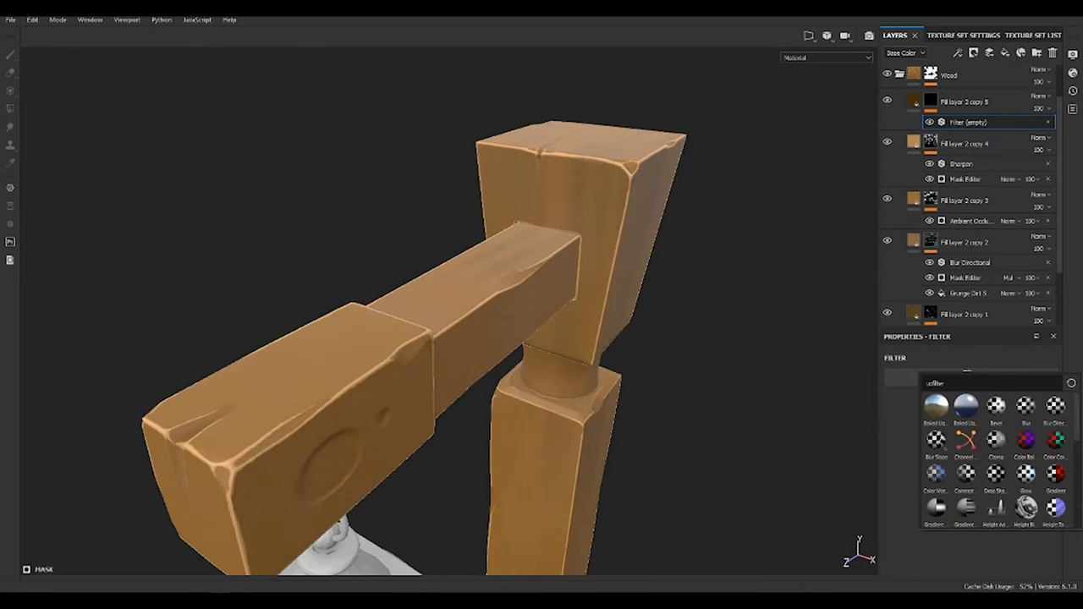
key("Escape")
left_click(959, 54)
left_click(982, 82)
left_click(972, 373)
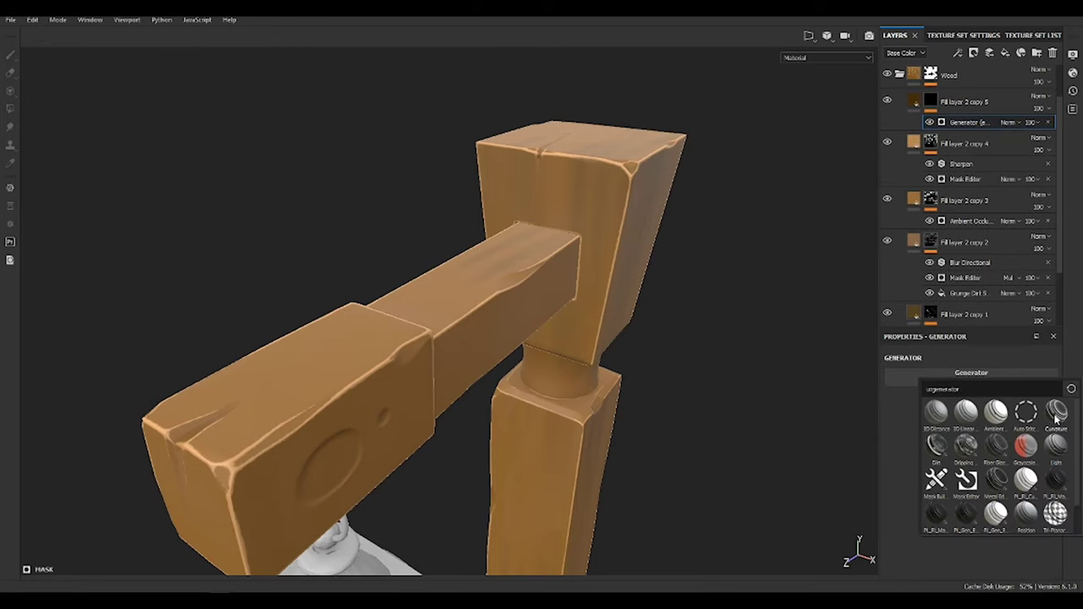
left_click(1056, 412)
left_click_drag(704, 322, 677, 362, "alt")
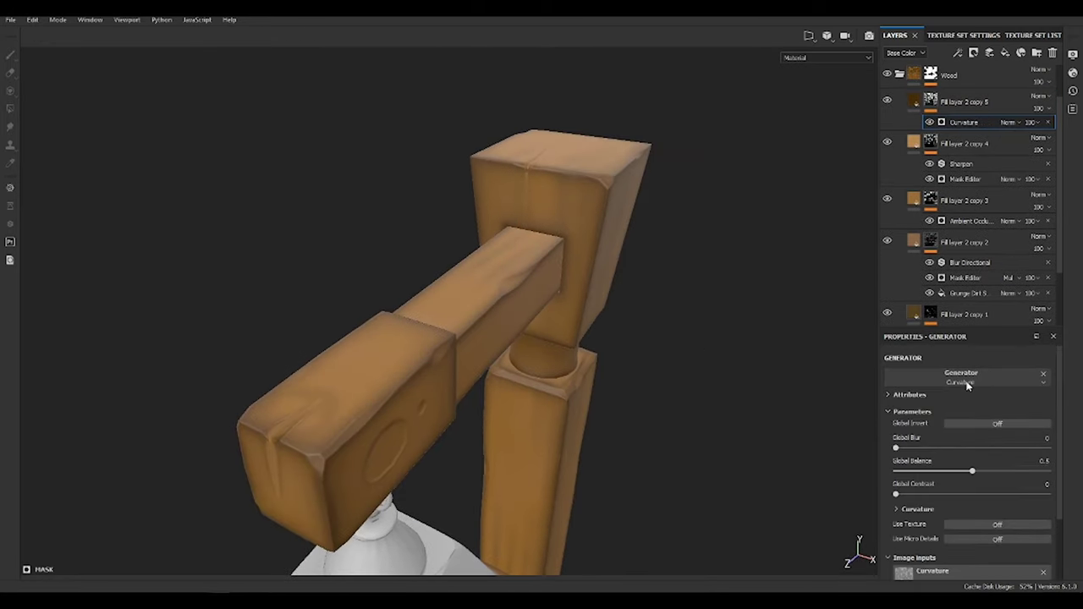
left_click(979, 427)
left_click_drag(745, 339, 686, 339, "alt")
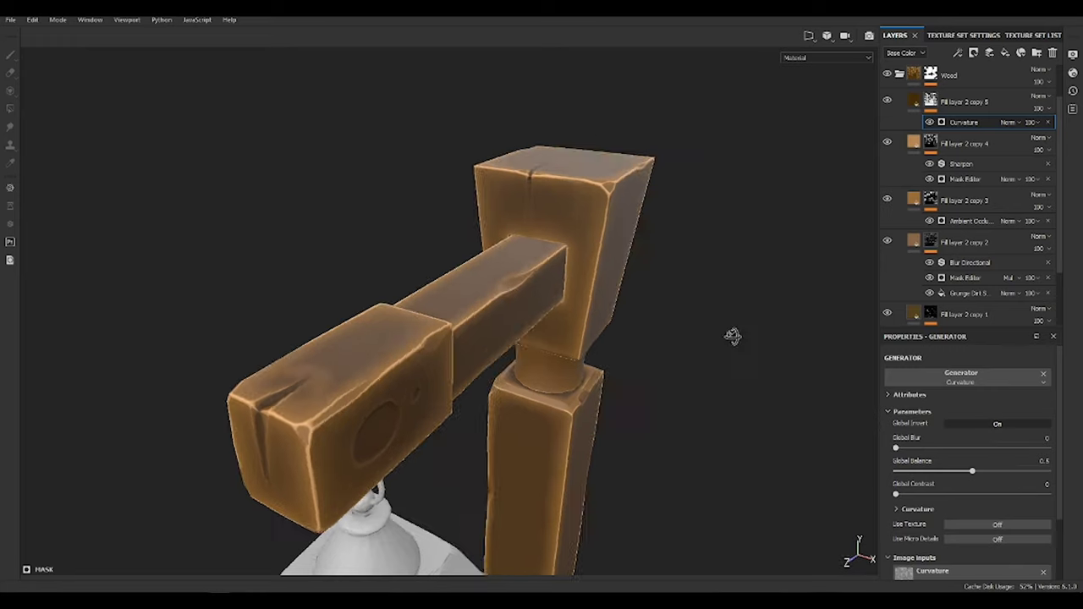
Set the curvature balance to 0.7 and blend the layer Overlay at about 49 opacity
key("1")
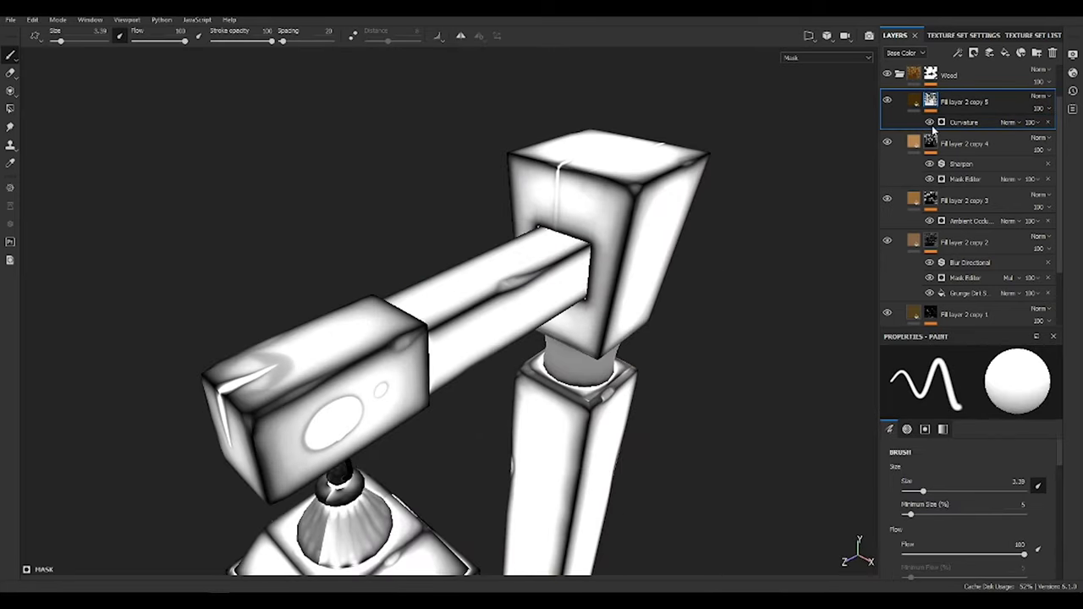
left_click(965, 124)
mouse_move(972, 471)
left_mouse_down()
mouse_move(1037, 468)
mouse_move(1003, 470)
left_mouse_up()
mouse_move(610, 356)
left_mouse_down("alt")
mouse_move(670, 361)
mouse_move(838, 235)
left_mouse_up("alt")
key("m")
left_click(1039, 95)
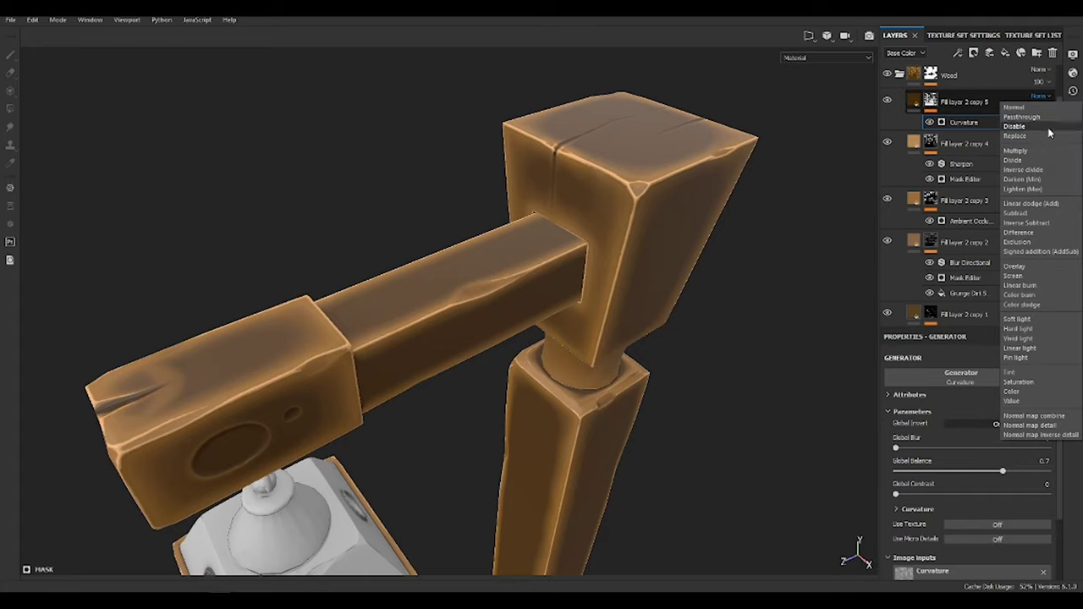
left_click(1039, 308)
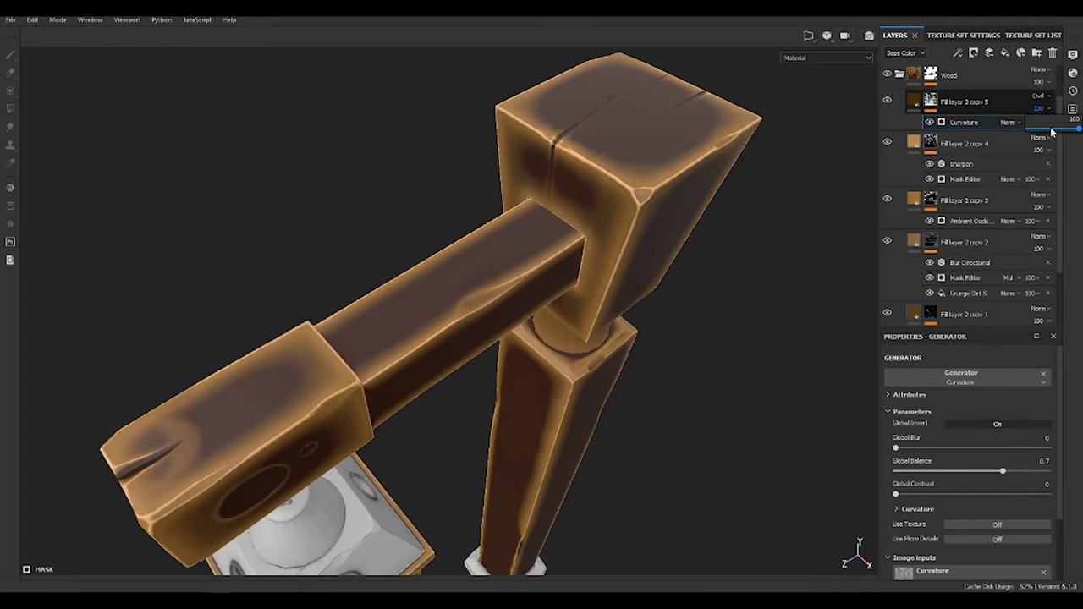
left_click_drag(1052, 133, 1046, 131)
mouse_move(627, 338)
left_mouse_down("alt")
mouse_move(660, 331)
mouse_move(581, 353)
mouse_move(609, 355)
left_mouse_up("alt")
Soften the dark brown layer's colour, then delete the most recent wood fill layer
left_click(964, 101)
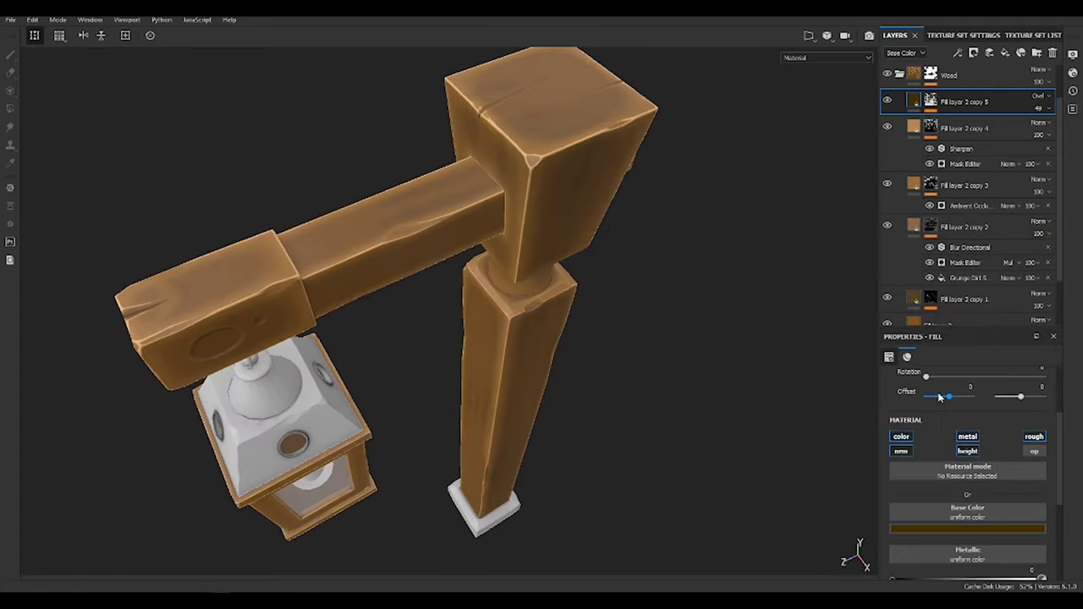
left_click(967, 529)
mouse_move(995, 469)
left_mouse_down()
mouse_move(984, 483)
mouse_move(965, 463)
left_mouse_up()
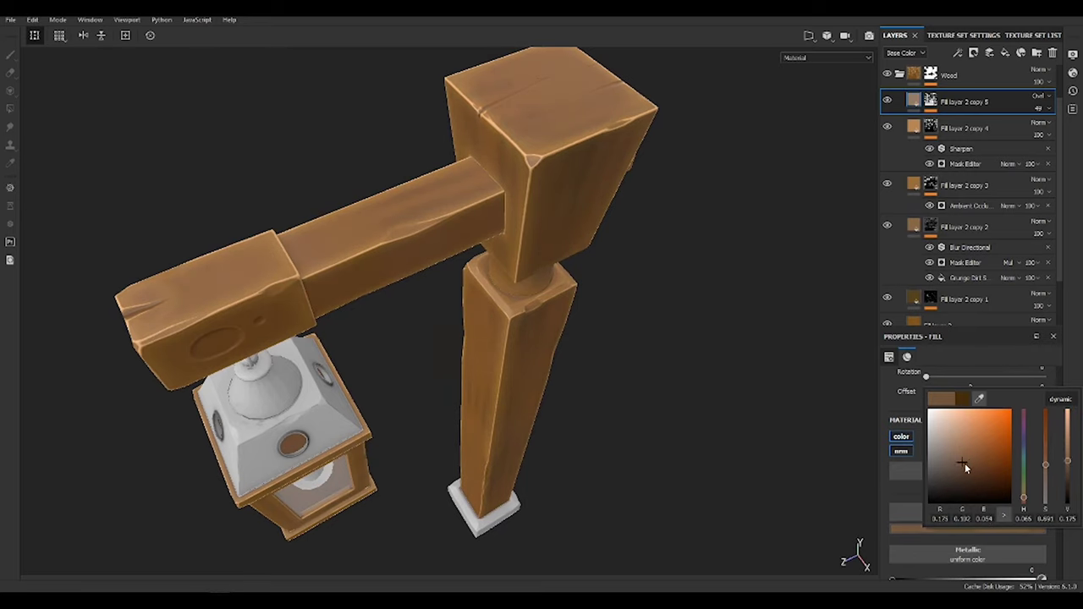
scroll(643, 310, "up", 5)
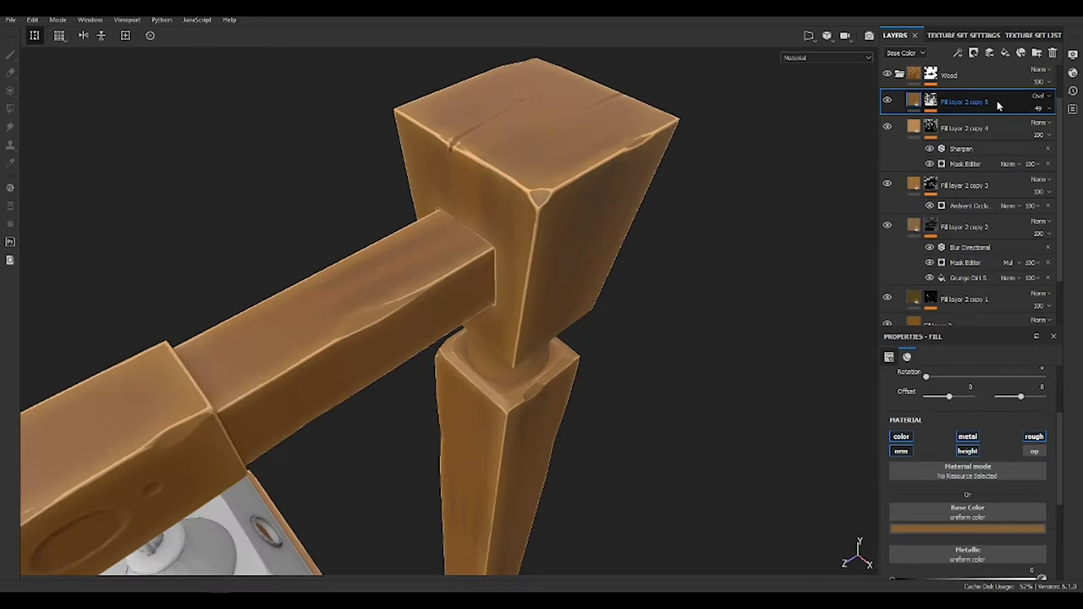
key("Delete")
key("1")
left_click_drag(677, 183, 780, 222, "alt")
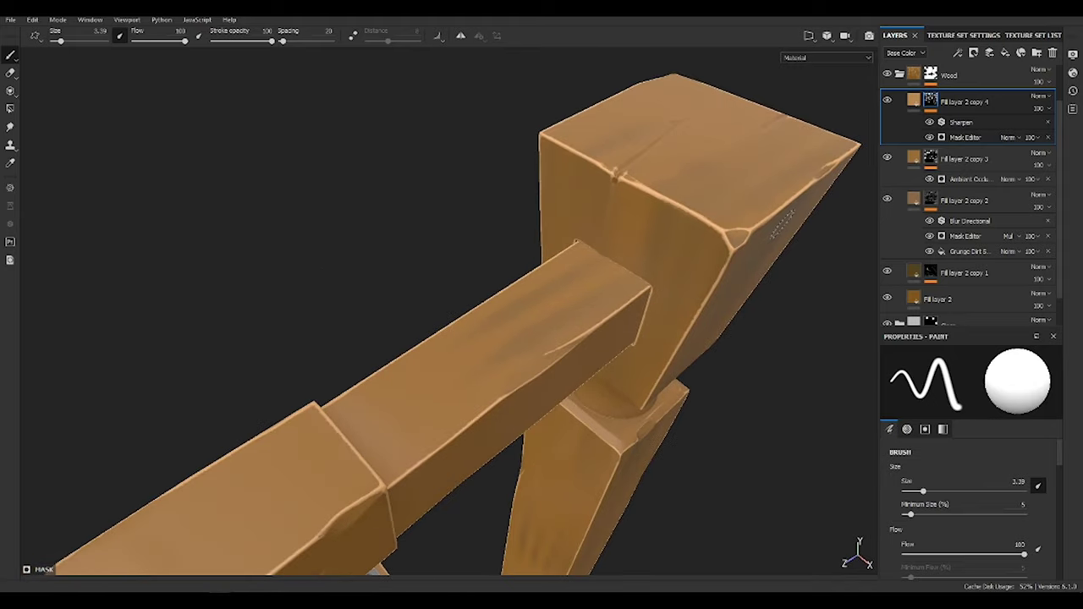
Darken Fill layer 2 copy 3 and duplicate it with a black mask holding a Curvature generator
left_click(963, 159)
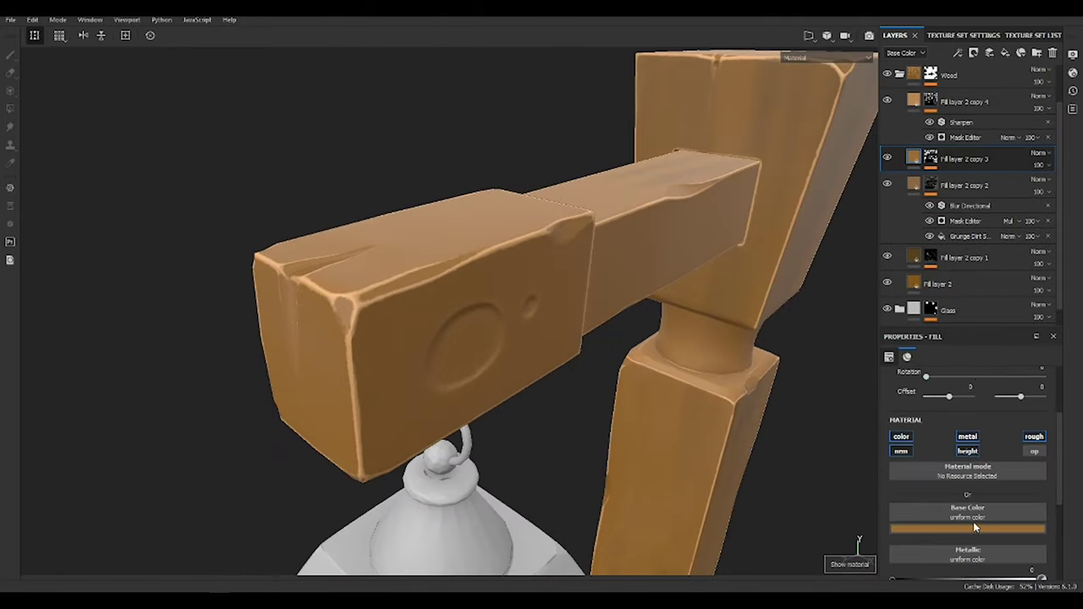
left_click(973, 526)
left_click_drag(1066, 457, 1067, 487)
mouse_move(592, 339)
left_mouse_down("alt")
mouse_move(447, 383)
mouse_move(674, 330)
left_mouse_up("alt")
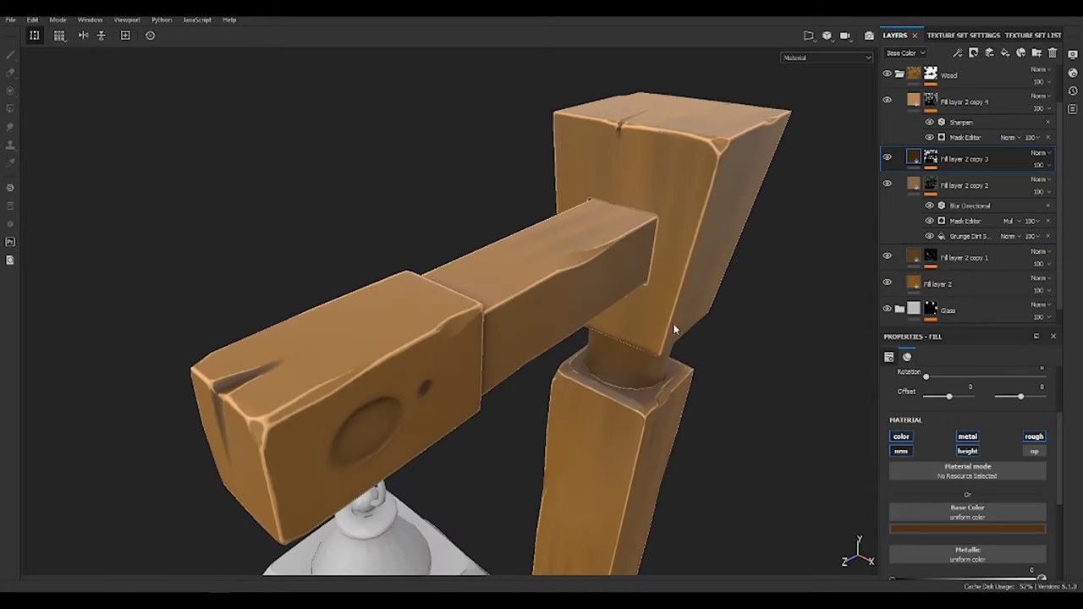
left_click(916, 102)
key("ctrl+d")
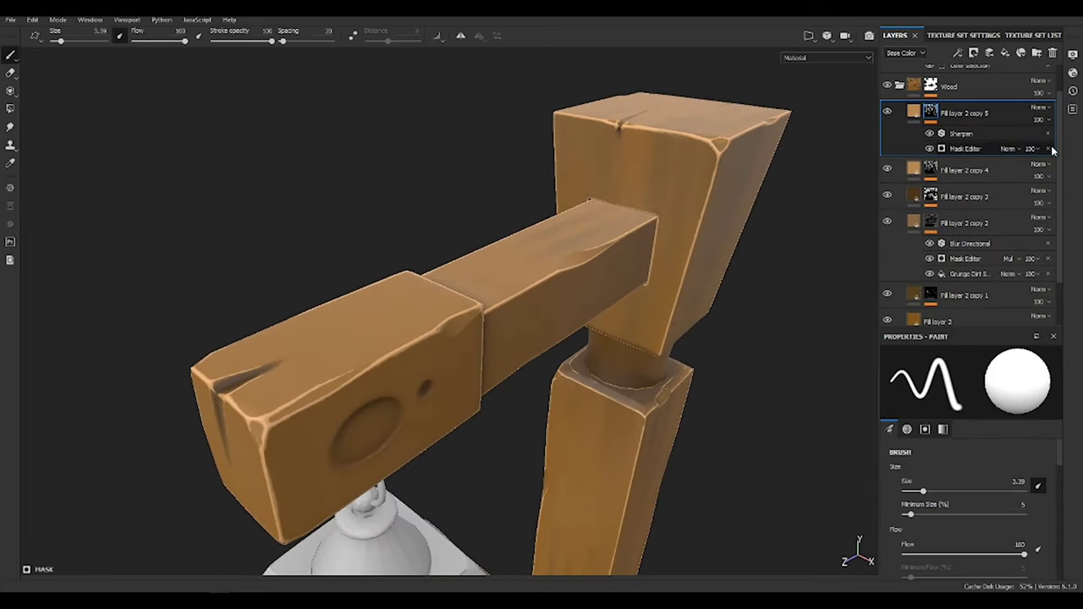
left_click(994, 68)
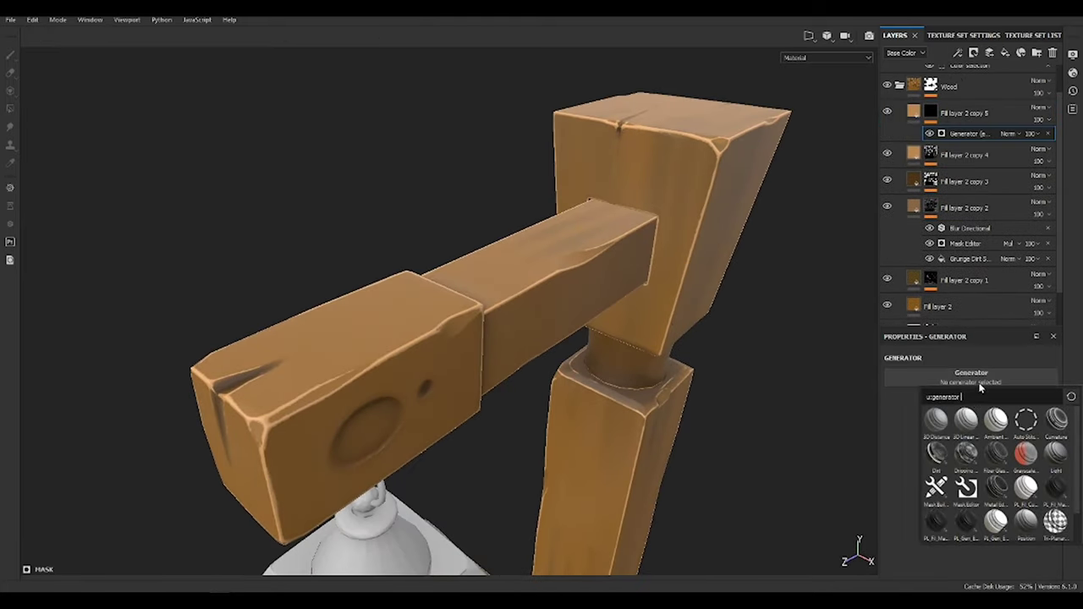
left_click(1056, 419)
left_click_drag(627, 363, 781, 327, "alt")
Darken the edge-highlight colour of copy 5 and check it across the texture channels
left_click(965, 112)
left_click(967, 528)
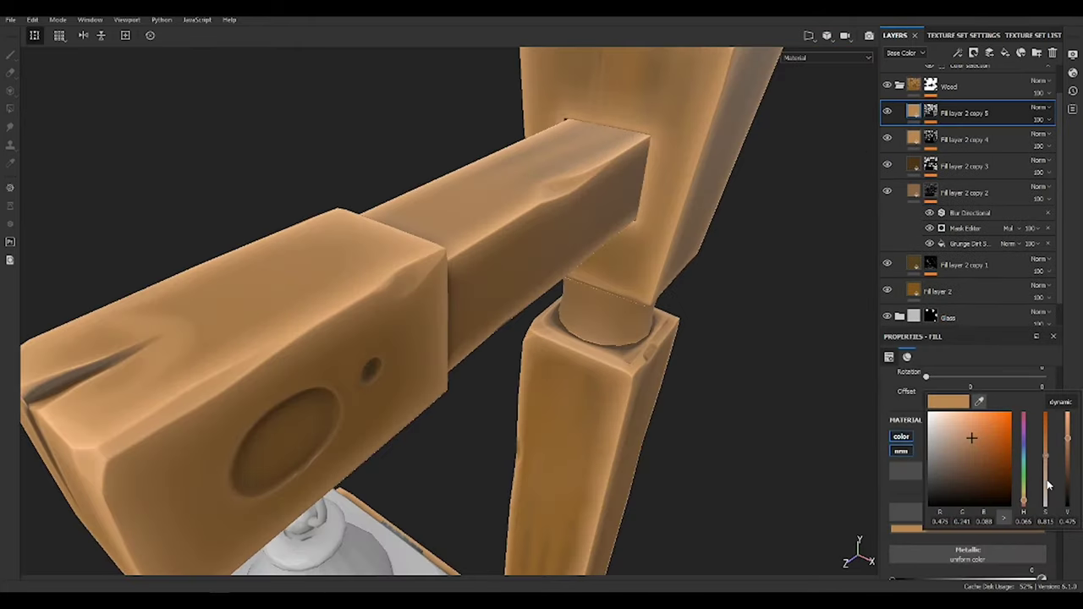
left_click_drag(1050, 485, 1054, 458)
key("c")
left_click_drag(592, 339, 661, 352, "alt")
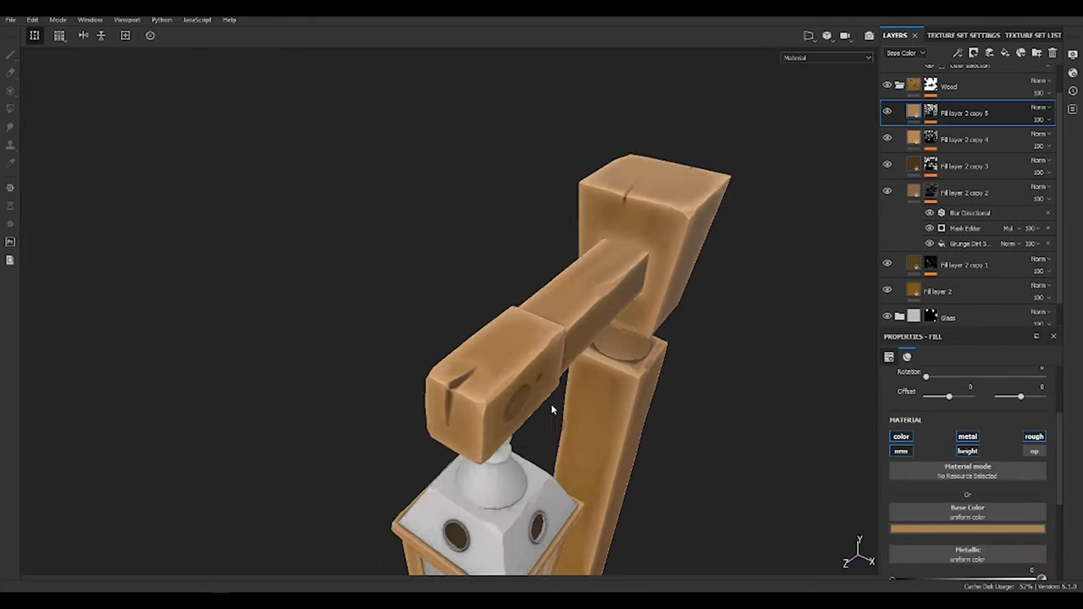
key("c")
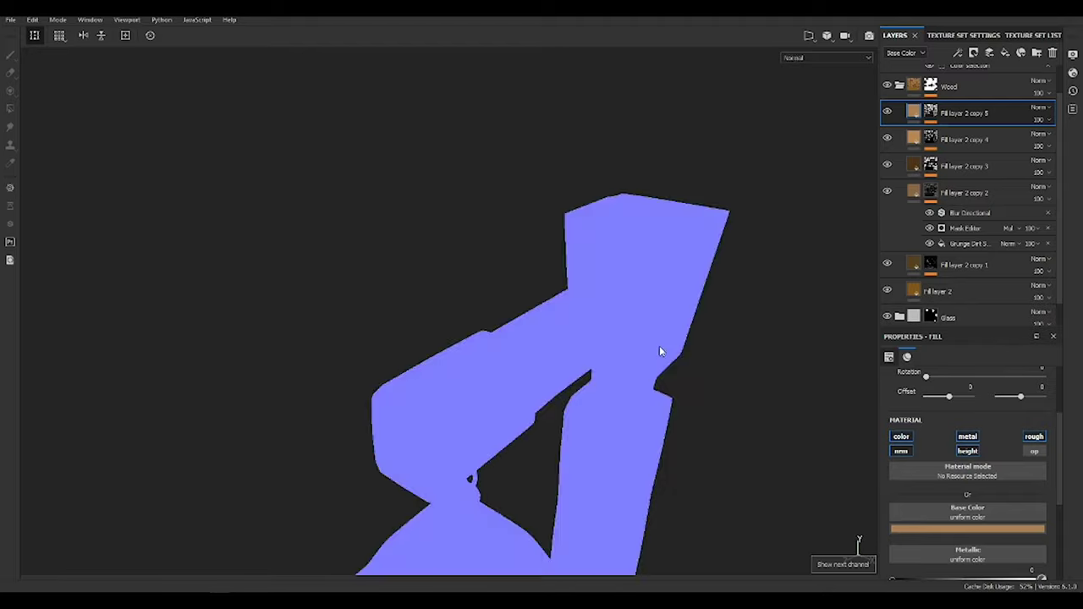
key("c")
key("c")
mouse_move(689, 363)
left_mouse_down("alt")
mouse_move(636, 288)
mouse_move(603, 318)
left_mouse_up("alt")
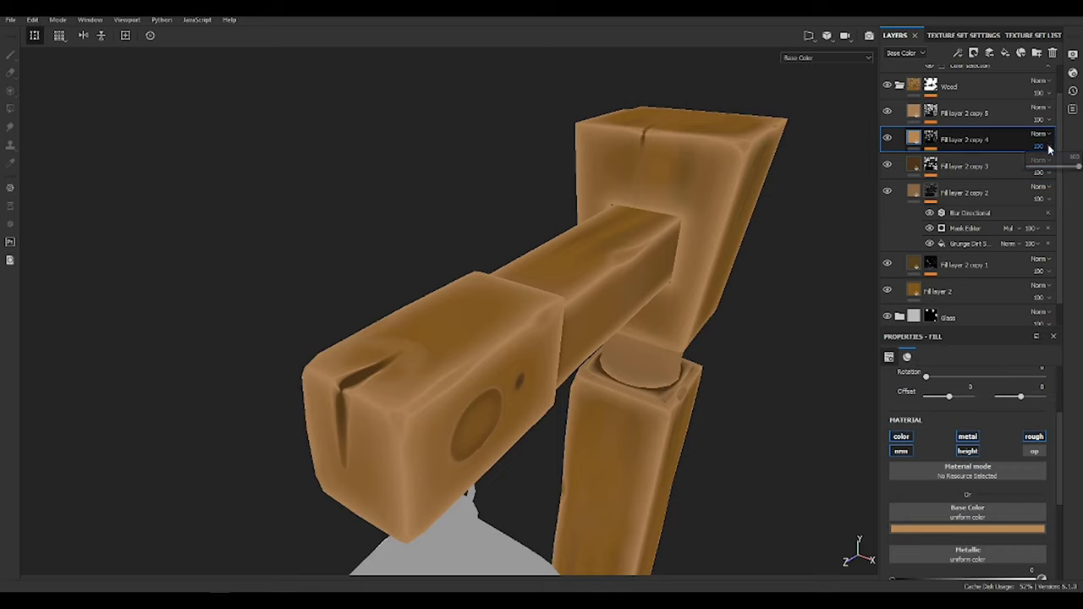
Move copy 4 above copy 5, adjust its colour, and shift the new fill's hue to yellow
left_click_drag(924, 142, 924, 108)
left_click_drag(669, 233, 684, 222, "alt")
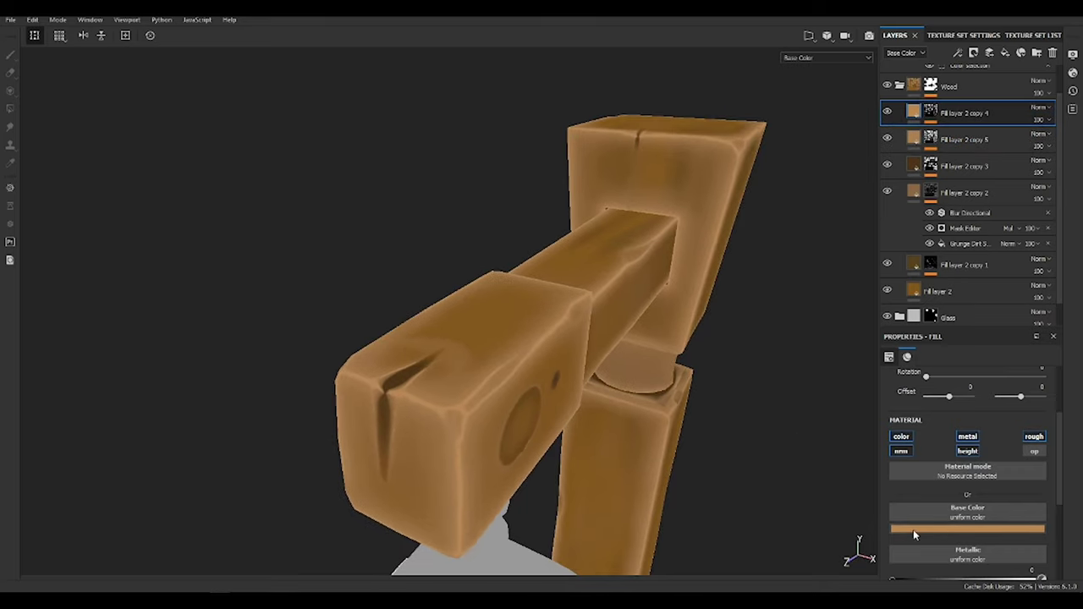
left_click(948, 529)
left_click_drag(988, 425, 973, 435)
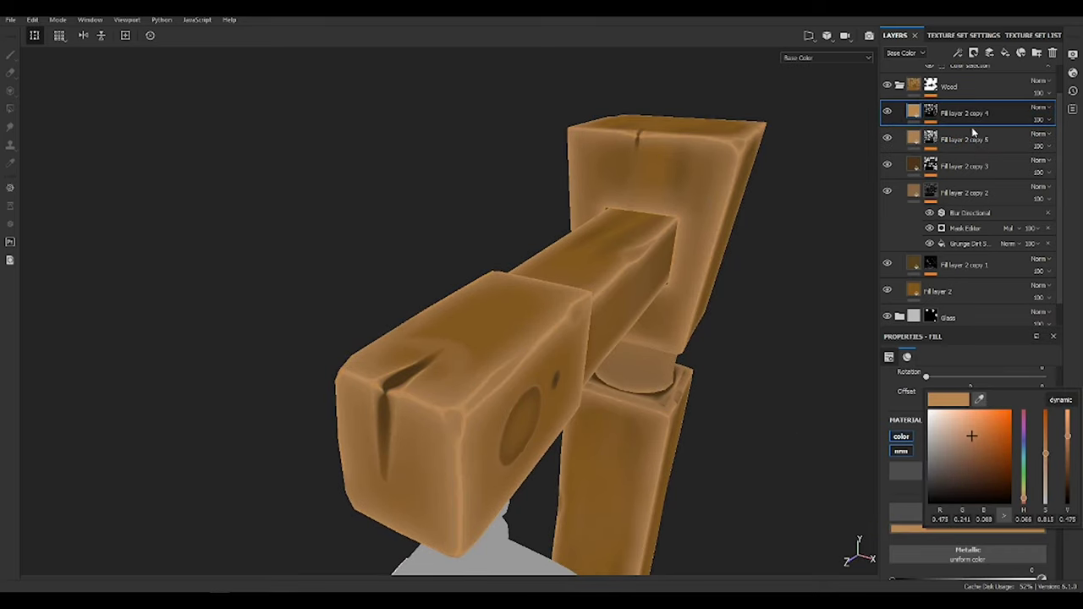
left_click(965, 139)
left_click(1018, 531)
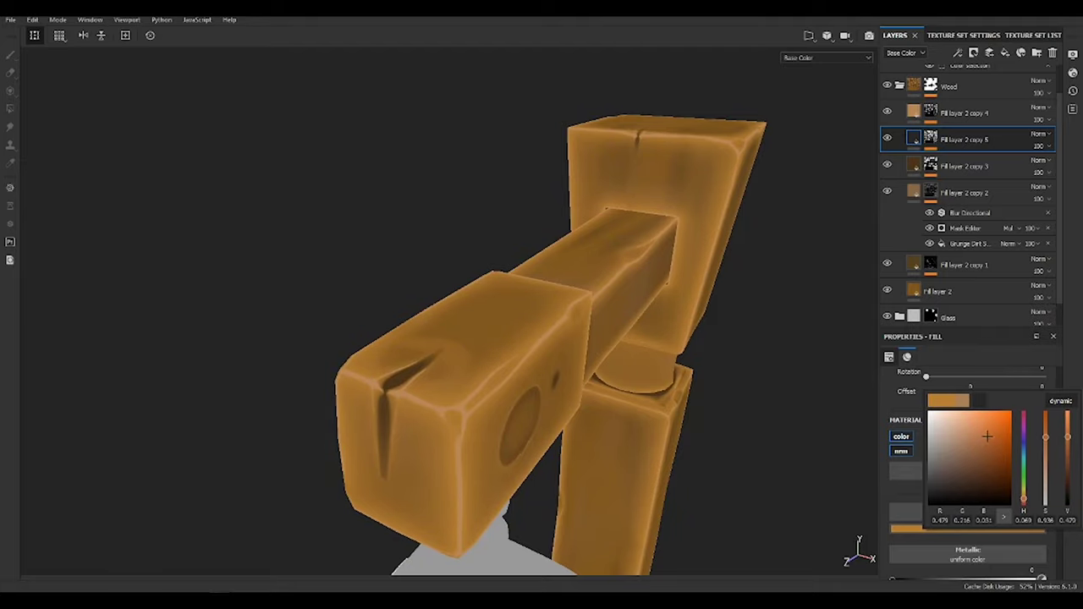
mouse_move(783, 299)
left_mouse_down("alt")
mouse_move(552, 263)
mouse_move(737, 333)
left_mouse_up("alt")
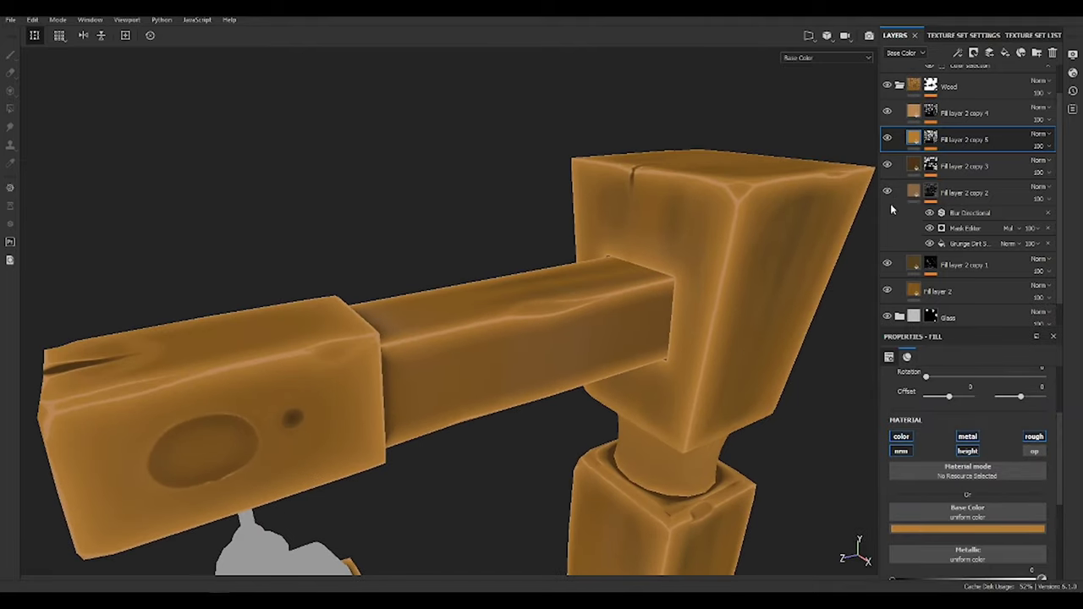
left_click(888, 291)
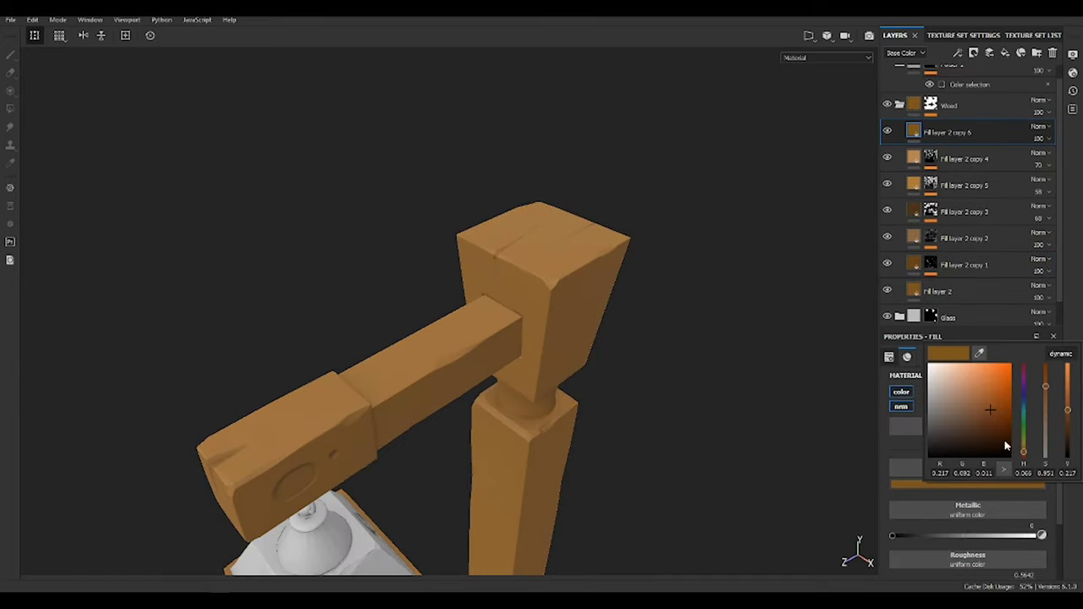
left_click(1023, 446)
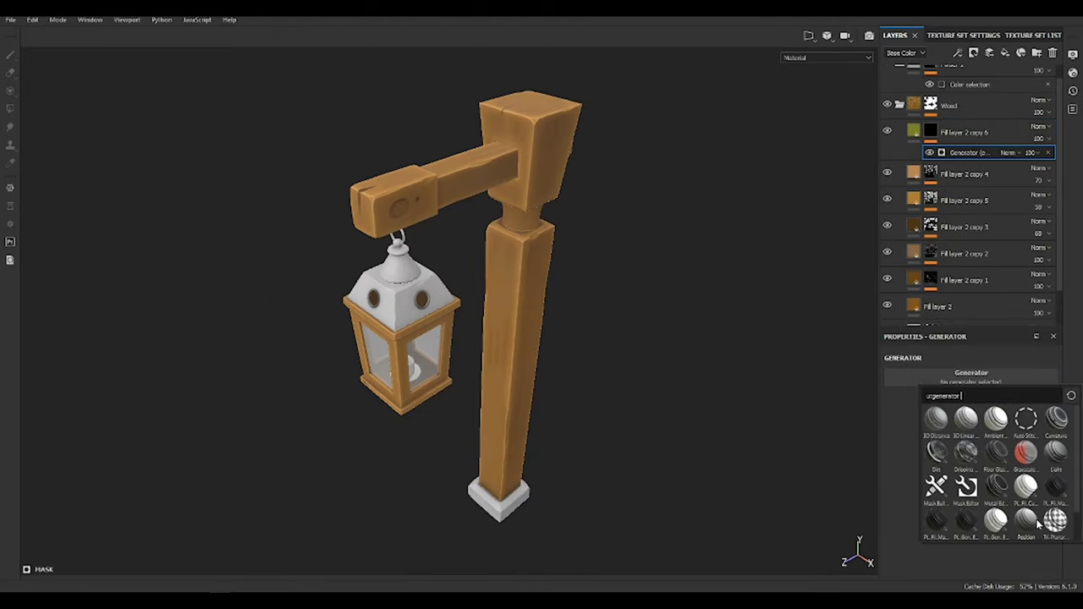
Mask the olive tint with a Position gradient at balance 0.72 and lower its opacity to about 33
left_click(1026, 518)
left_click_drag(752, 412, 676, 365, "alt")
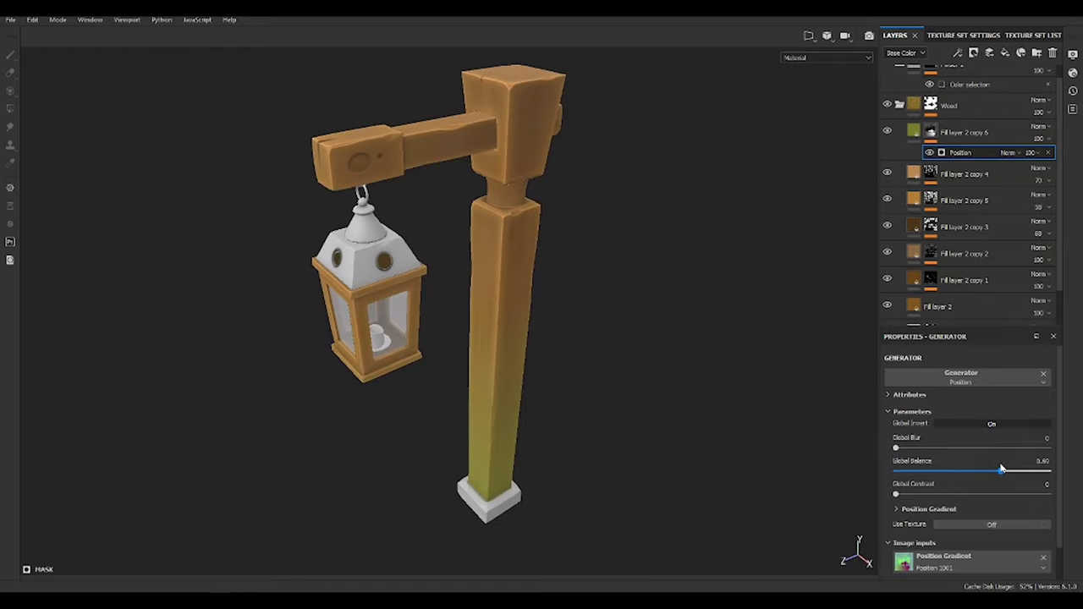
mouse_move(651, 363)
left_mouse_down("alt")
mouse_move(584, 353)
mouse_move(733, 371)
left_mouse_up("alt")
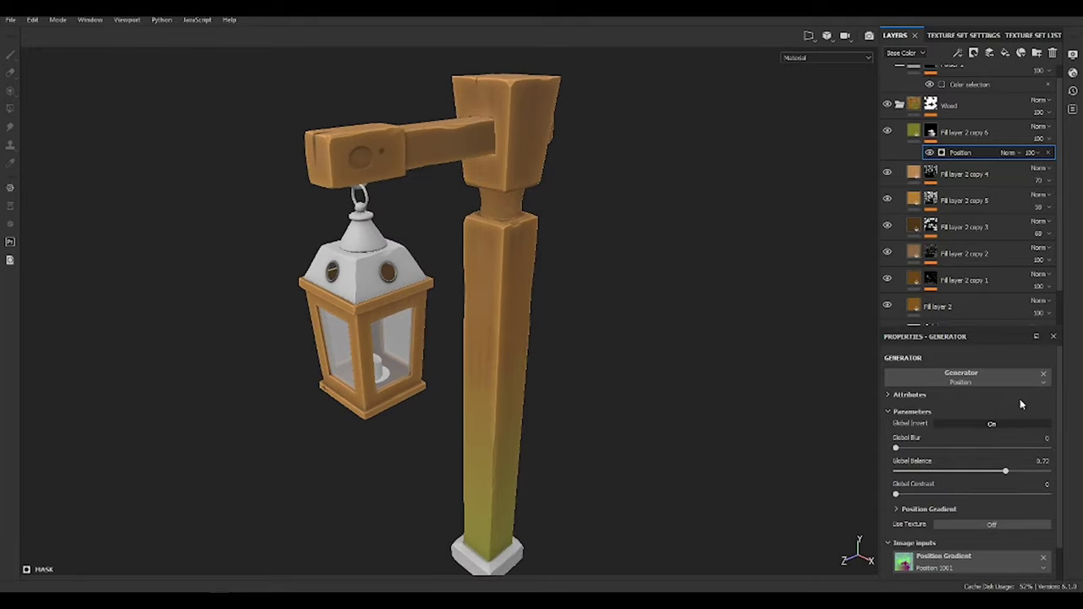
right_click_drag(685, 378, 721, 380, "alt")
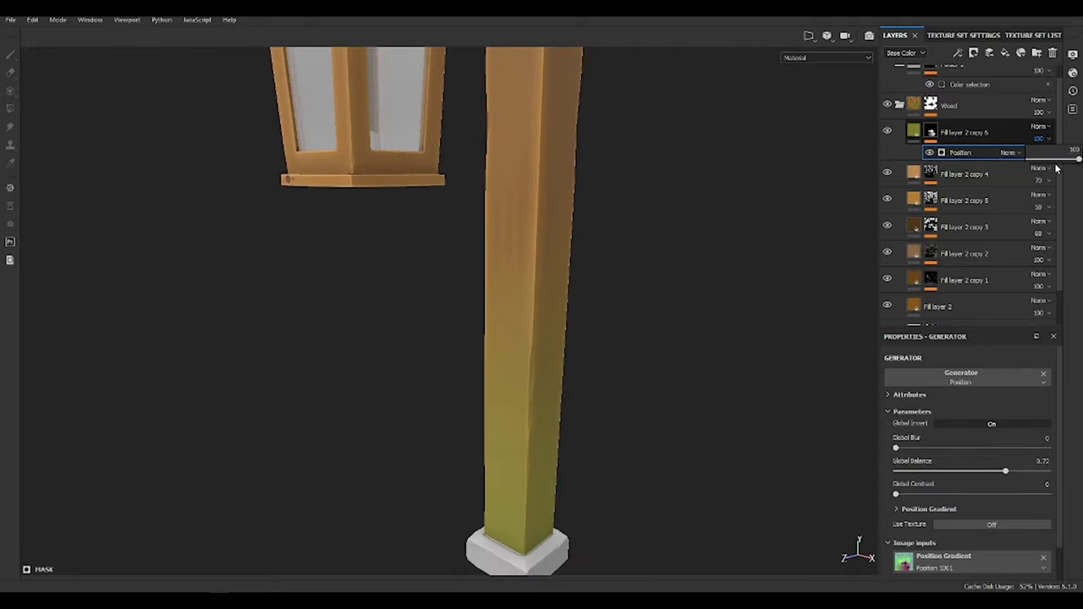
left_click_drag(1056, 168, 1050, 160)
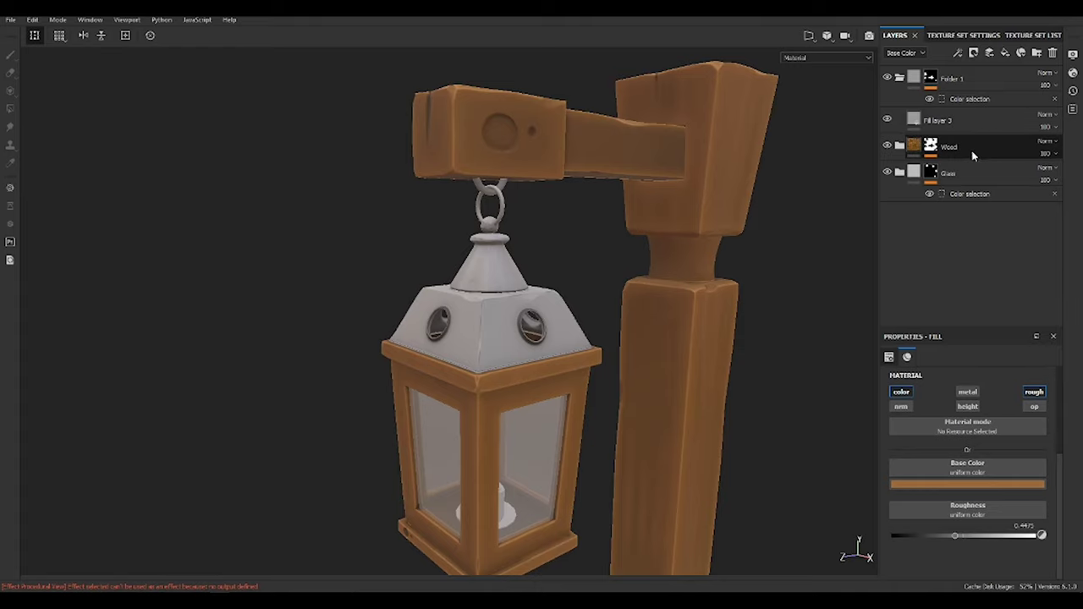
Make Fill layer 3 dark brown, then duplicate it with a yellow-olive colour
left_click(935, 120)
left_click(968, 484)
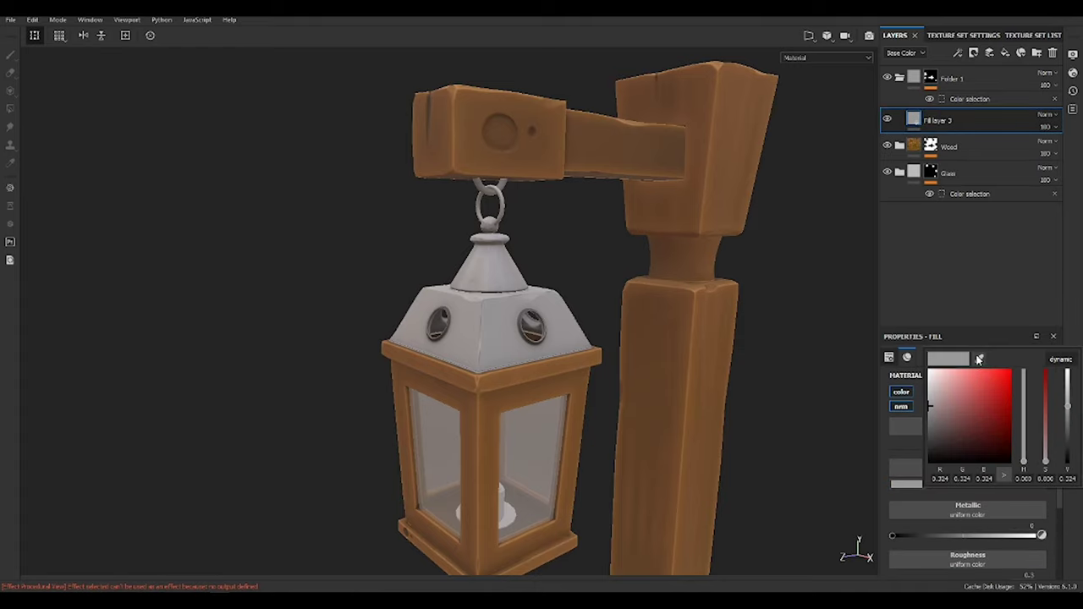
left_click(955, 446)
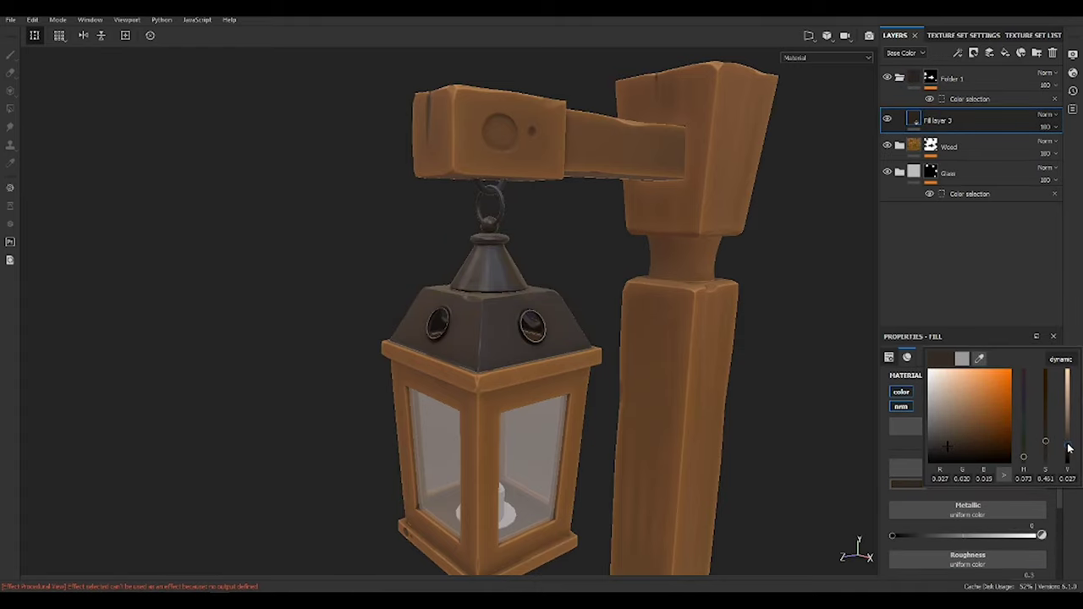
left_click_drag(533, 309, 568, 309, "alt")
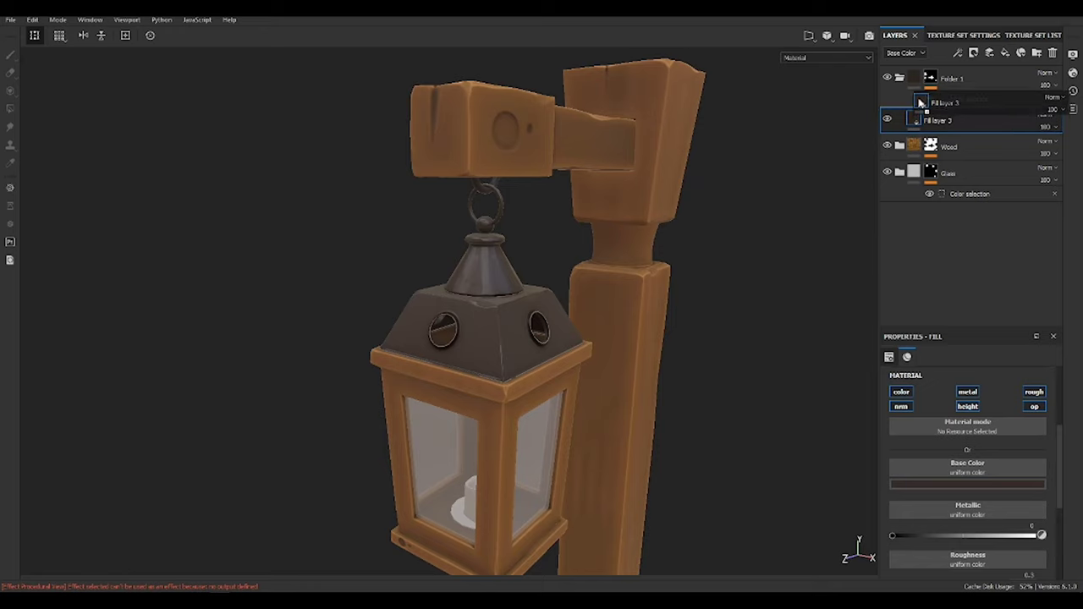
left_click(997, 489)
left_click(1068, 430)
left_click(943, 430)
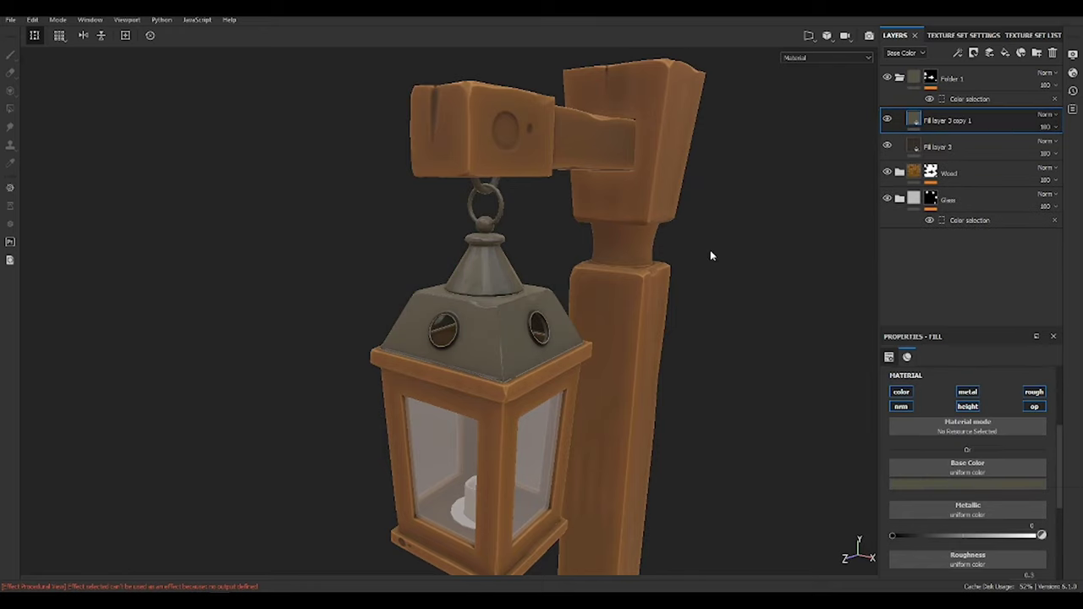
right_click_drag(710, 250, 614, 268, "alt")
Give the olive copy a black mask with an inverted Curvature generator
left_click(1016, 78)
left_click(989, 52)
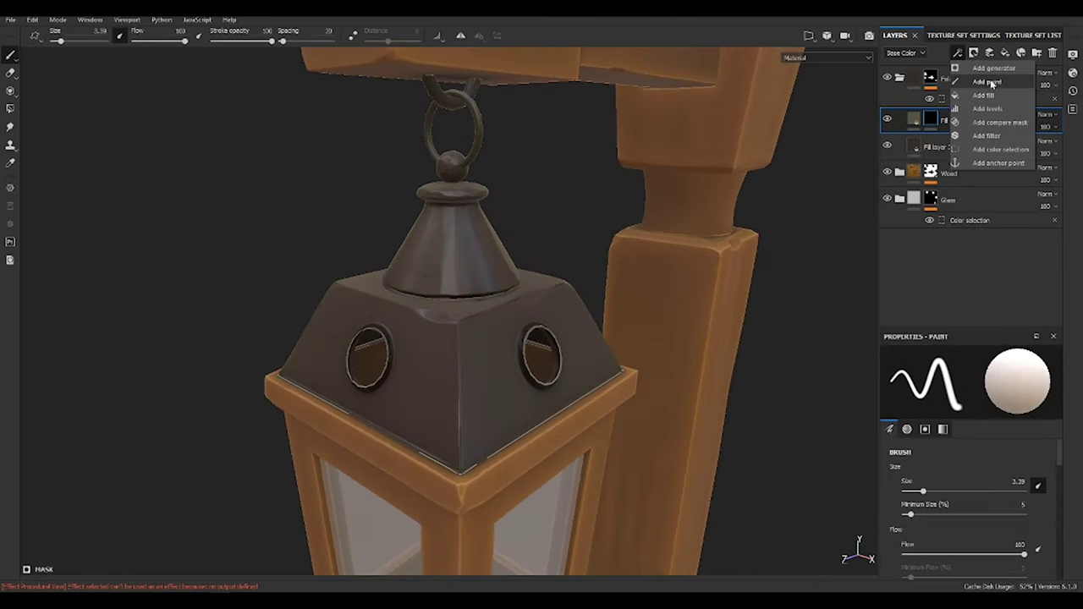
left_click(1003, 68)
left_click(971, 372)
type("light")
left_click(1071, 391)
left_click(1058, 419)
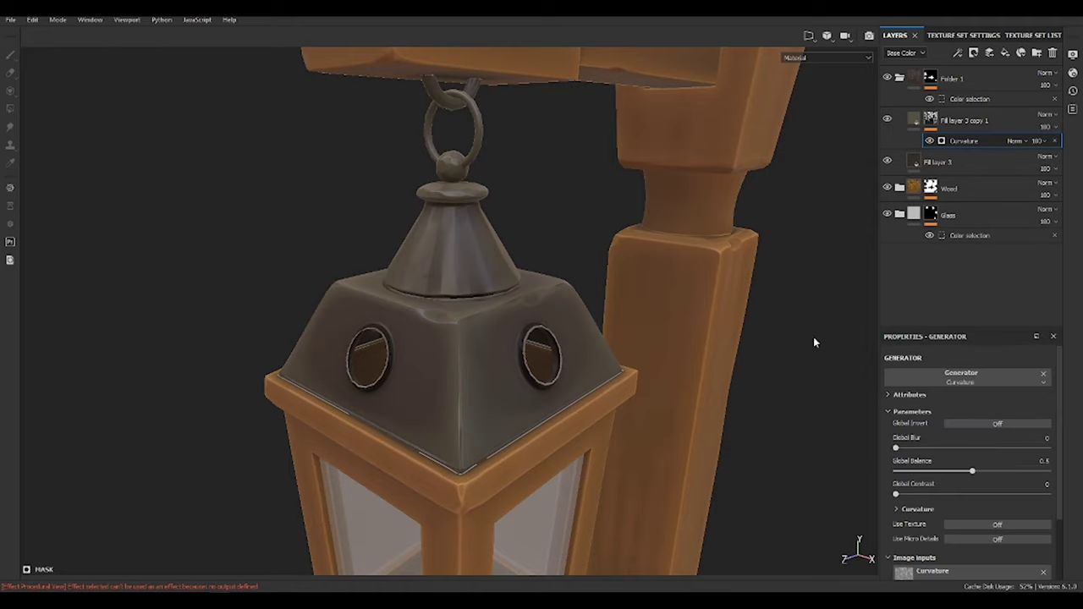
left_click(999, 425)
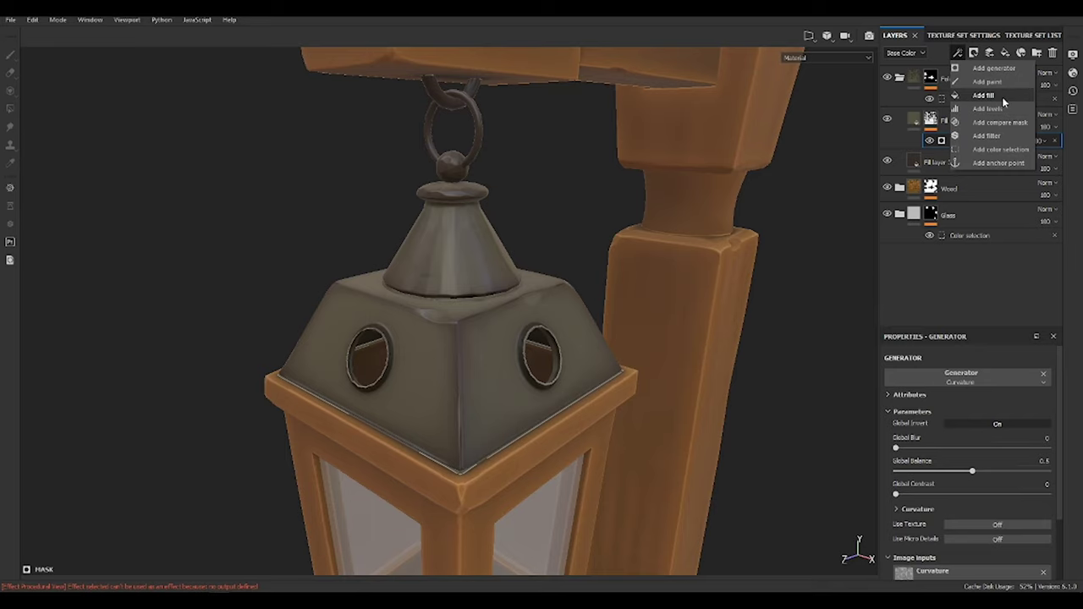
left_click(1002, 97)
left_click(968, 391)
Add a tri-planar Clouds 3 fill to the lantern-metal wear mask
type("cloud")
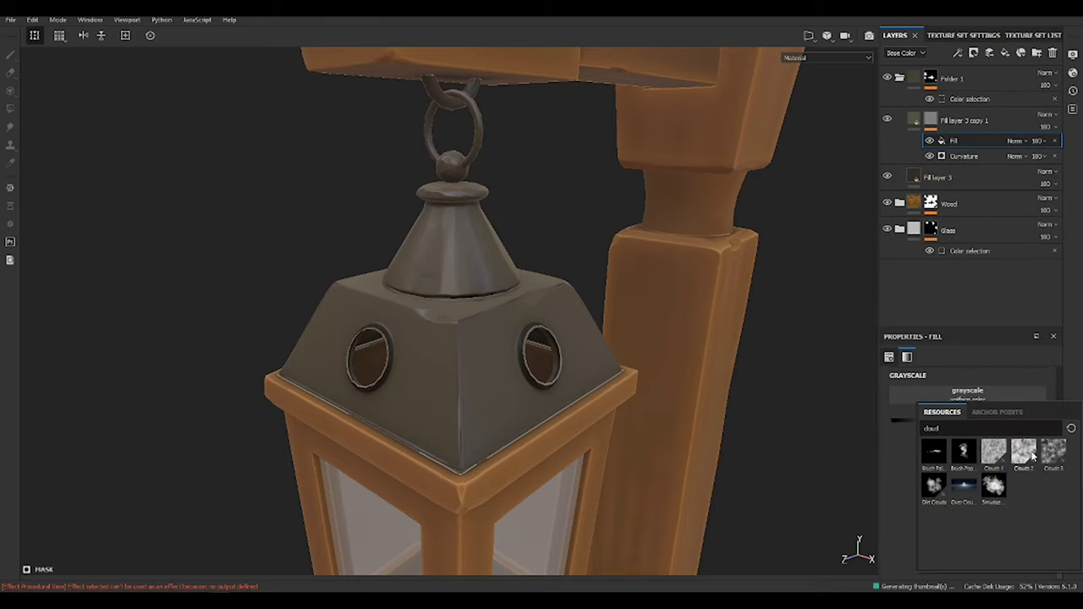
left_click(1023, 484)
key("1")
left_click_drag(677, 339, 598, 284, "alt")
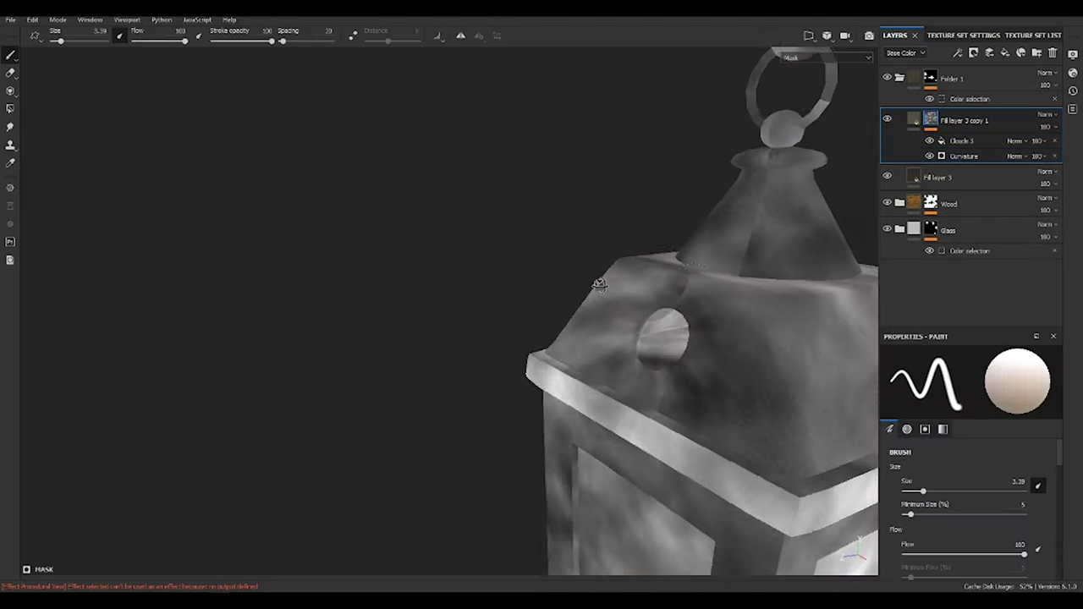
left_click(962, 141)
left_click(984, 386)
left_click(957, 398)
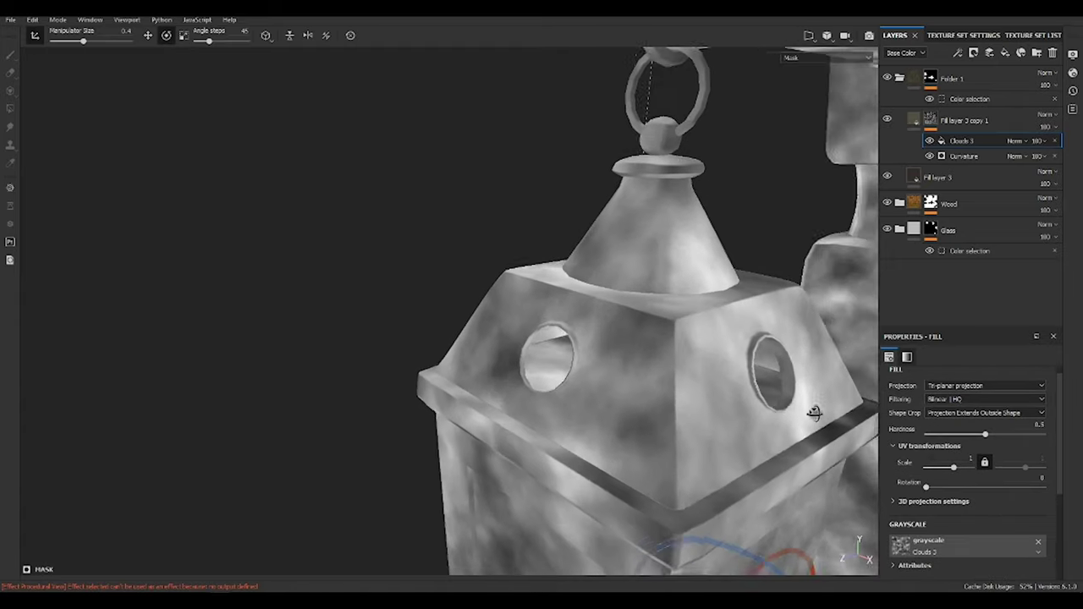
Set the Clouds 3 contrast to 0.14 and blend it into the mask with Multiply
scroll(959, 488, "down", 3)
left_click_drag(972, 522, 920, 522)
left_click_drag(486, 375, 541, 364, "alt")
left_click(1015, 141)
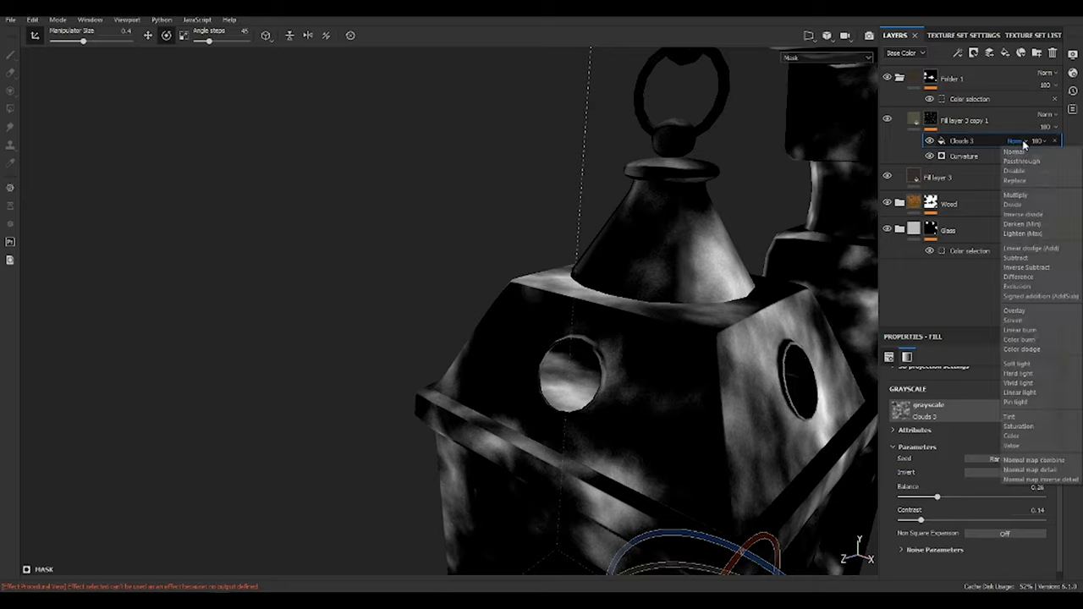
left_click(1008, 199)
left_click(930, 141)
left_click(930, 140)
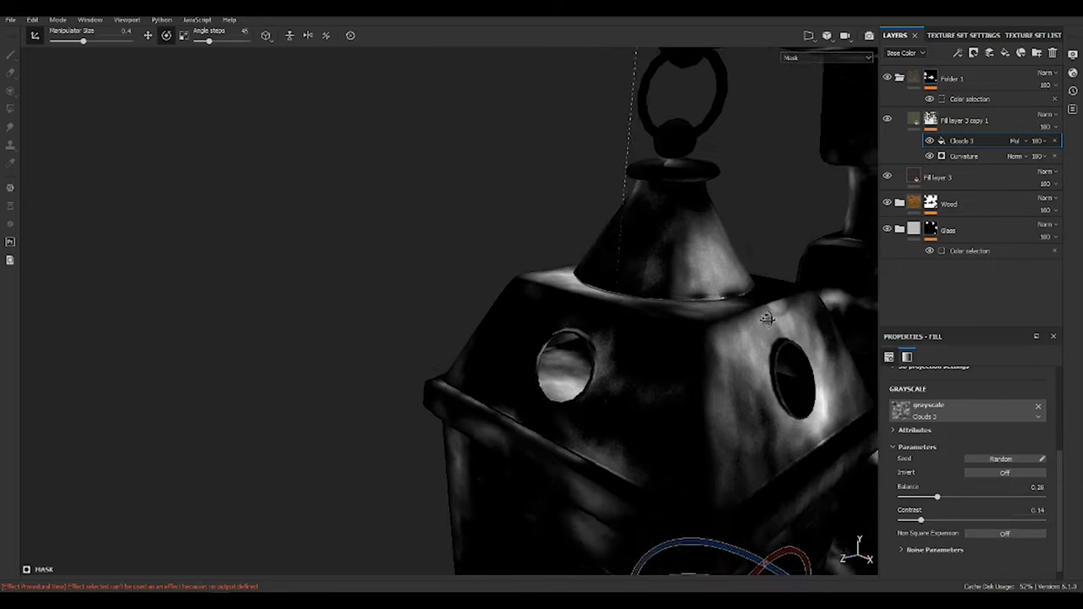
Raise the Clouds 3 balance to 0.34, comparing mask and material views
key("m")
mouse_move(705, 321)
left_mouse_down("alt")
mouse_move(694, 298)
mouse_move(643, 292)
left_mouse_up("alt")
left_click(965, 120)
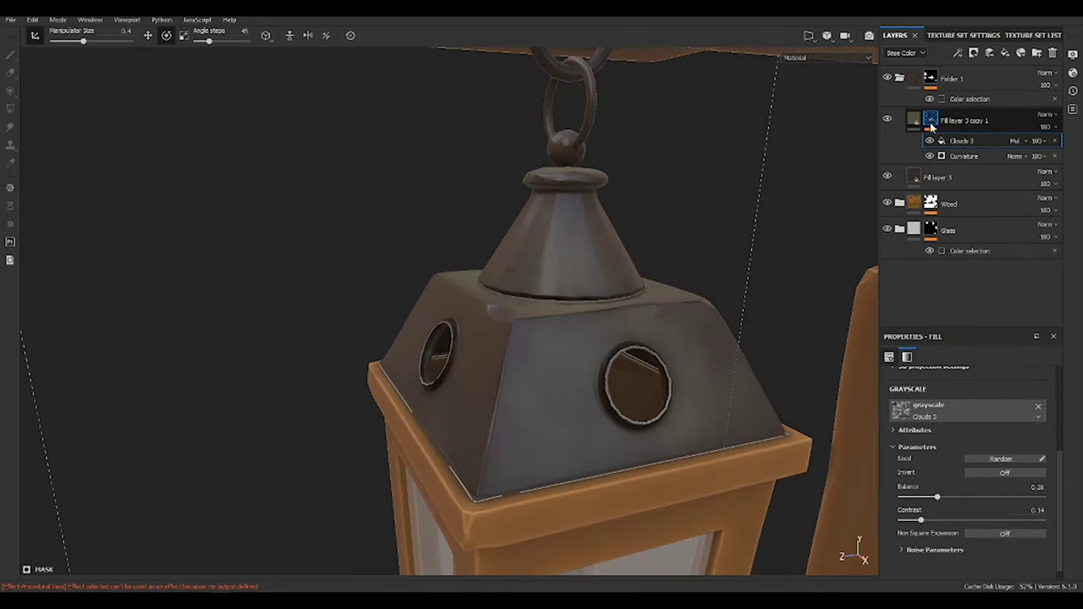
key("m")
left_click(961, 141)
left_click_drag(938, 499, 949, 498)
key("m")
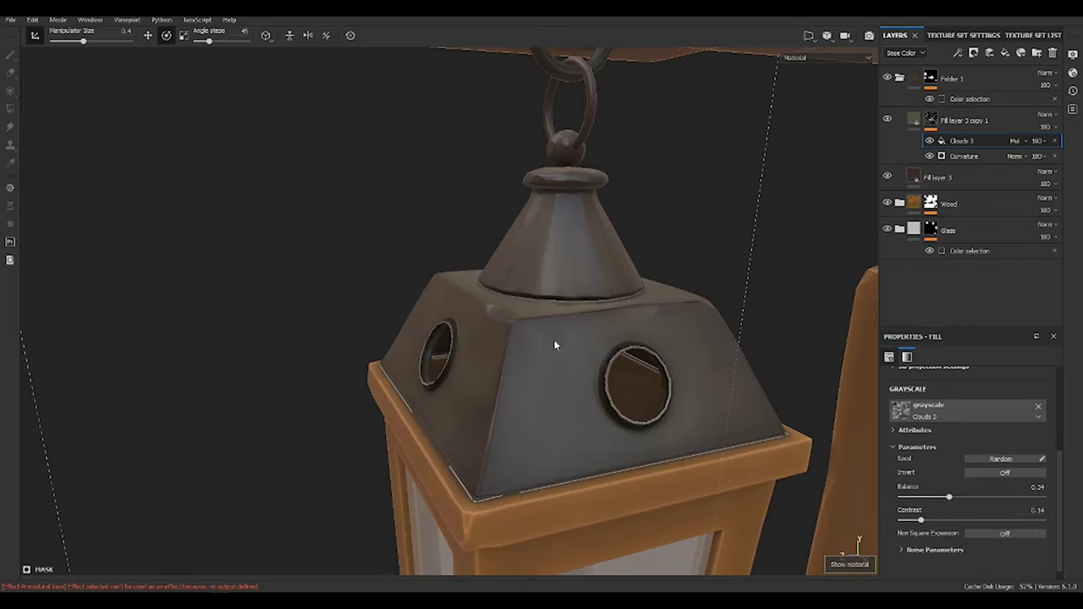
mouse_move(554, 340)
left_mouse_down("alt")
mouse_move(583, 386)
mouse_move(660, 345)
mouse_move(558, 330)
left_mouse_up("alt")
Duplicate Fill layer 3 in beige with a black edge mask at contrast 0.89
left_click(918, 177)
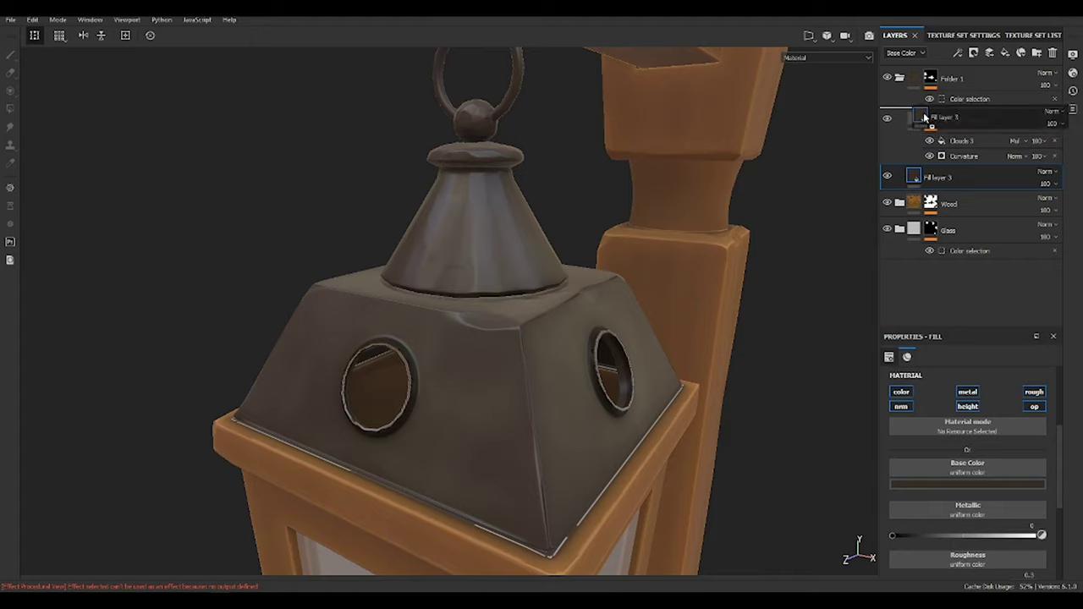
left_click_drag(925, 117, 925, 118)
left_click(968, 484)
mouse_move(973, 398)
left_mouse_down()
mouse_move(942, 428)
mouse_move(929, 398)
mouse_move(939, 430)
left_mouse_up()
mouse_move(593, 331)
left_mouse_down("alt")
mouse_move(540, 312)
mouse_move(914, 186)
left_mouse_up("alt")
left_click(959, 53)
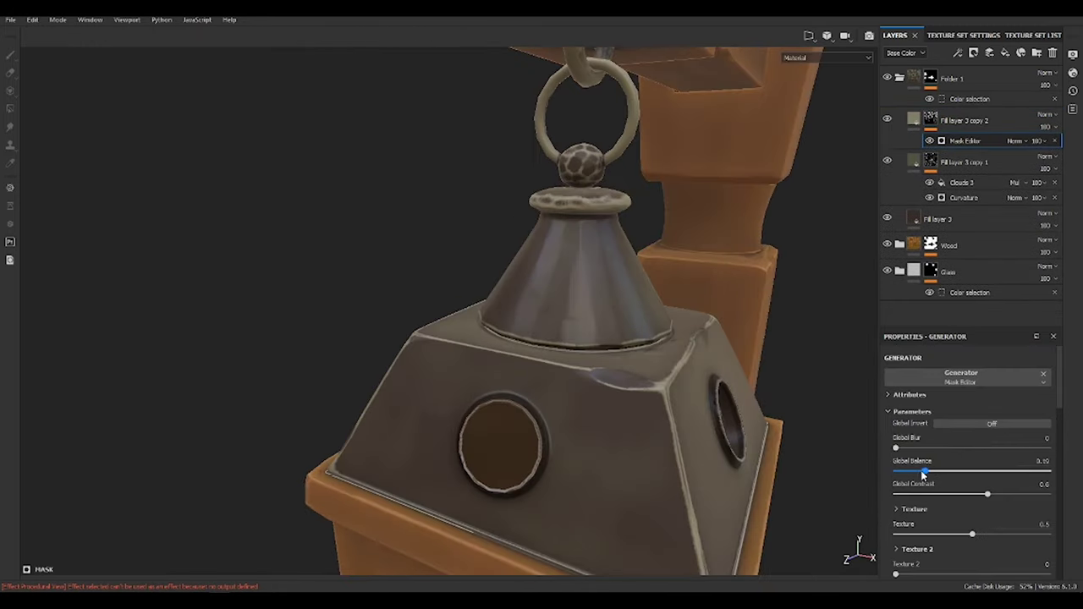
left_click_drag(979, 494, 1001, 494)
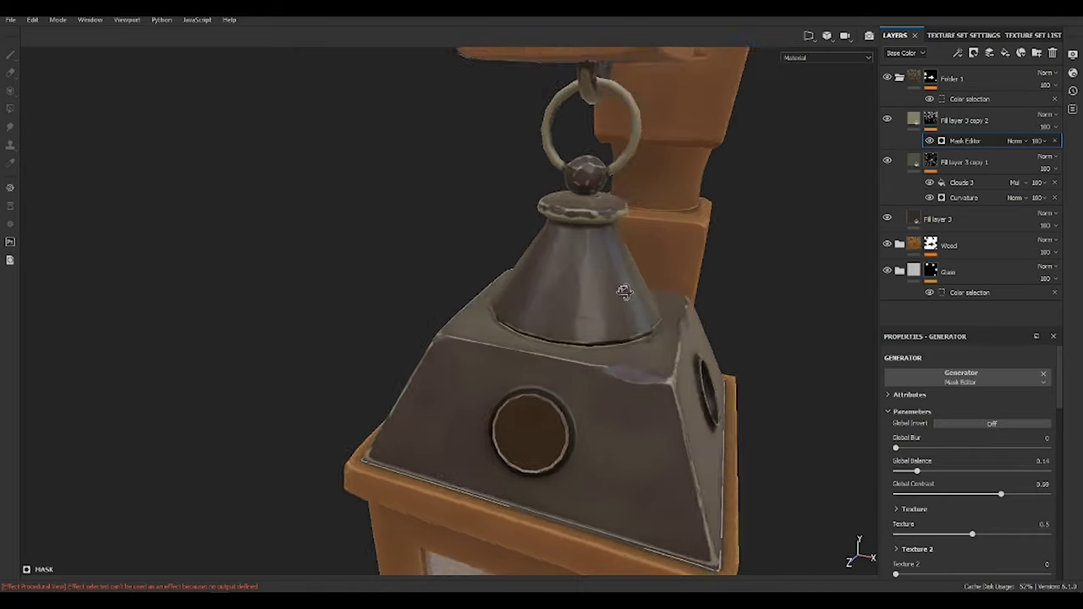
left_click_drag(646, 406, 570, 341, "alt")
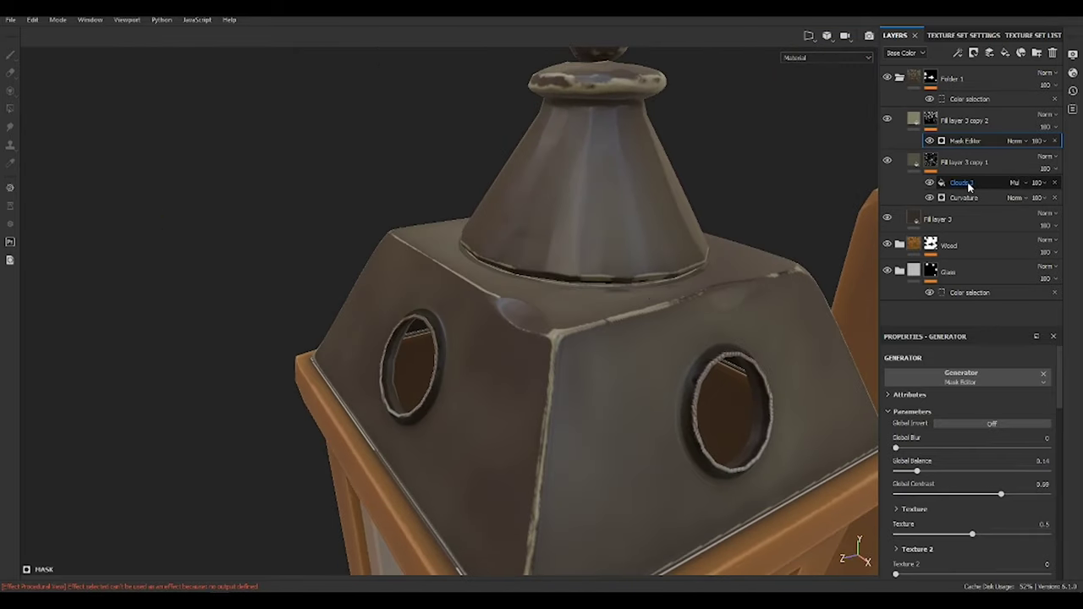
Soften the Clouds 3 wear noise on Fill layer 3 copy 1 with a Blur Slope filter at intensity 0.12
left_click(969, 183)
left_click(989, 53)
left_click(974, 102)
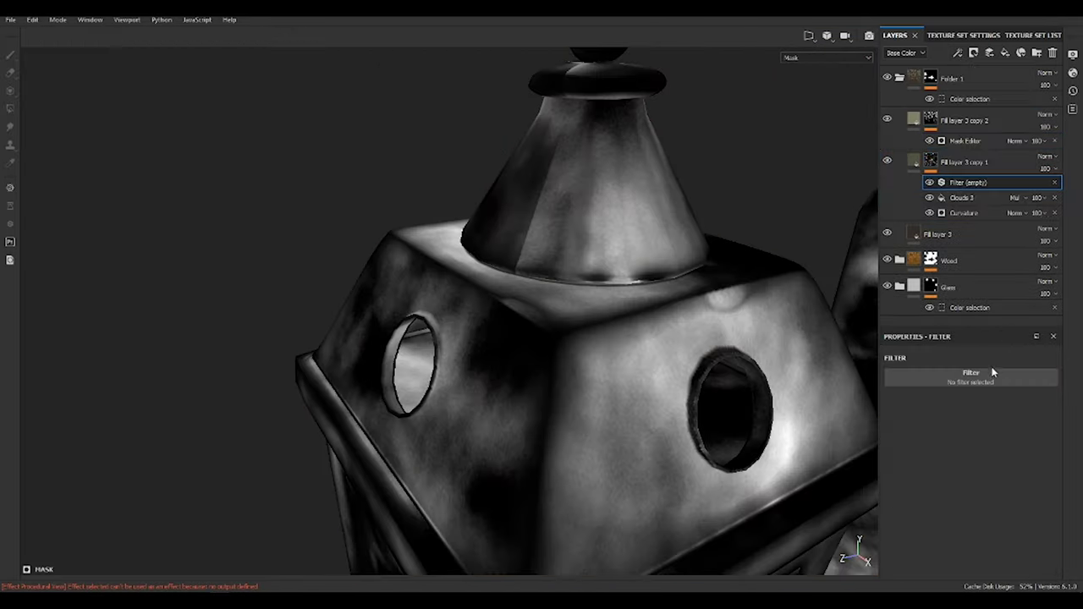
left_click(970, 377)
type("bake")
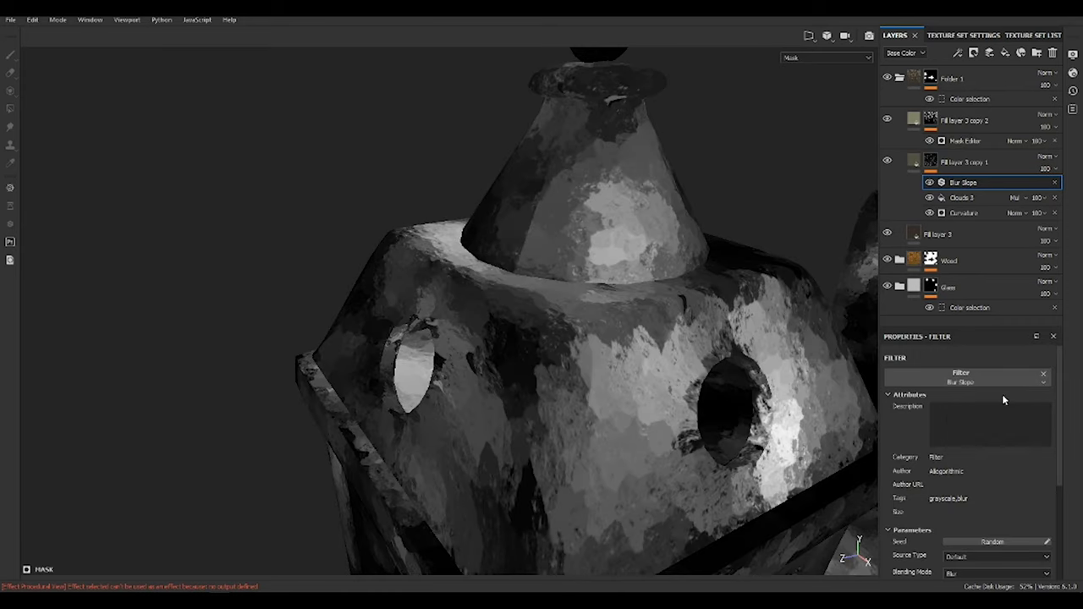
scroll(1068, 429, "down", 3)
left_click_drag(1048, 448, 898, 448)
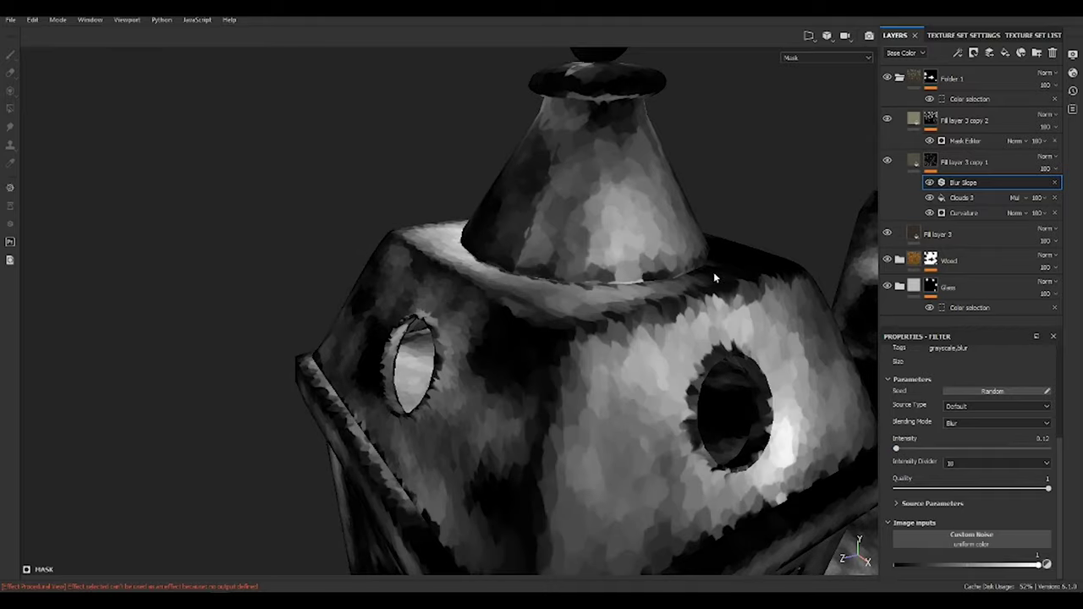
key("m")
mouse_move(643, 254)
left_mouse_down("alt")
mouse_move(677, 225)
mouse_move(769, 282)
mouse_move(583, 358)
mouse_move(693, 345)
left_mouse_up("alt")
left_click(961, 141)
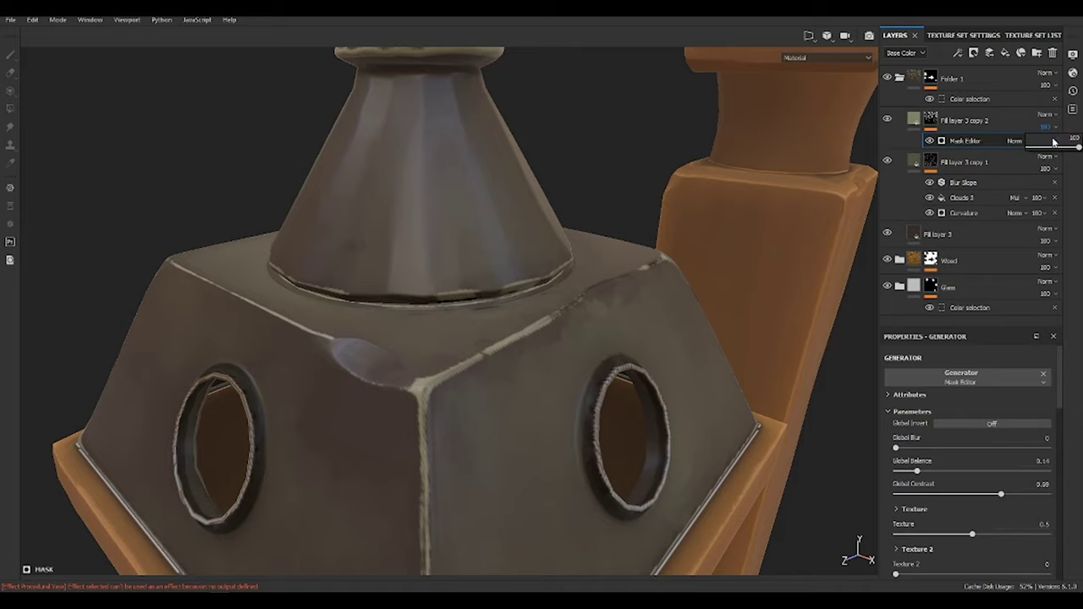
Lower the edge-highlight layer to 44% opacity and add a paint effect to its mask
left_click_drag(1054, 142, 1049, 145)
left_click_drag(636, 242, 607, 319, "alt")
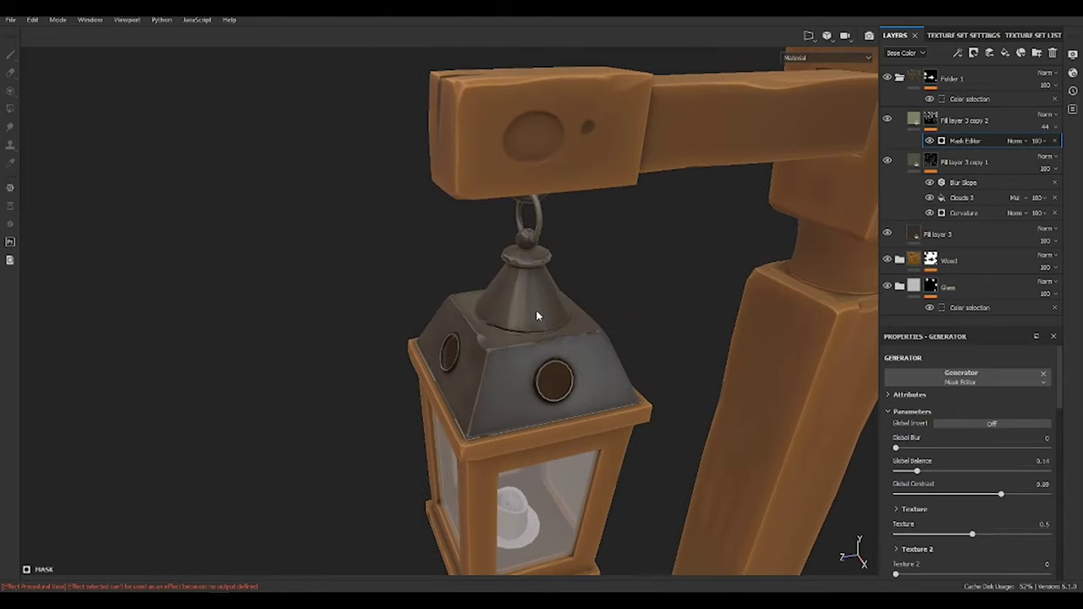
mouse_move(537, 315)
left_mouse_down("alt")
mouse_move(798, 266)
mouse_move(454, 322)
mouse_move(610, 313)
left_mouse_up("alt")
left_click(973, 53)
left_click(973, 67)
key("c")
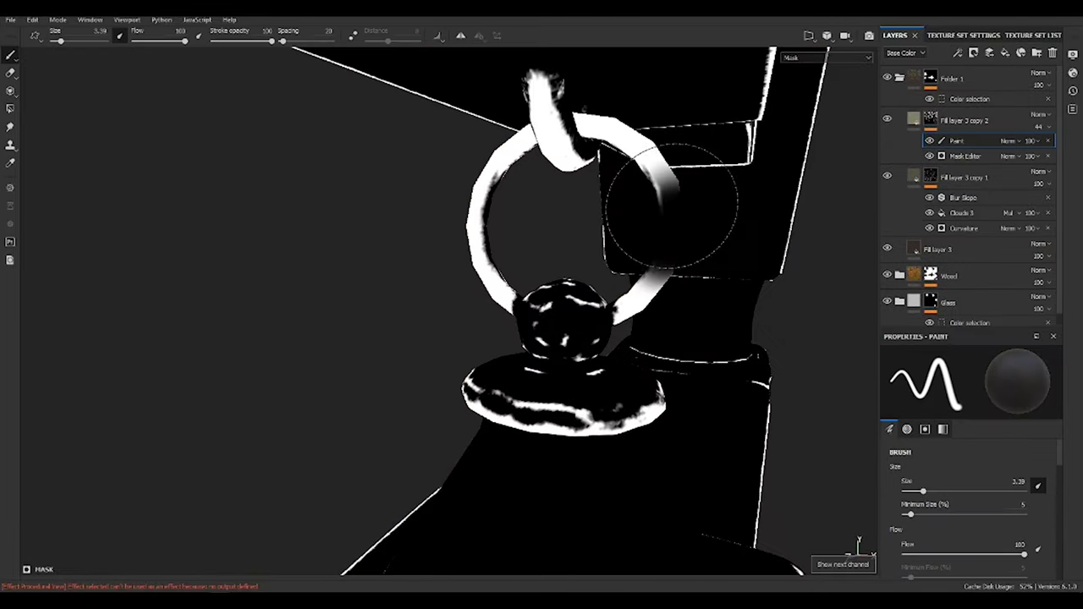
key("m")
Duplicate the base metal Fill layer 3 and place the copy above the wear layer
mouse_move(486, 283)
left_mouse_down("alt")
mouse_move(508, 314)
mouse_move(440, 346)
mouse_move(674, 347)
left_mouse_up("alt")
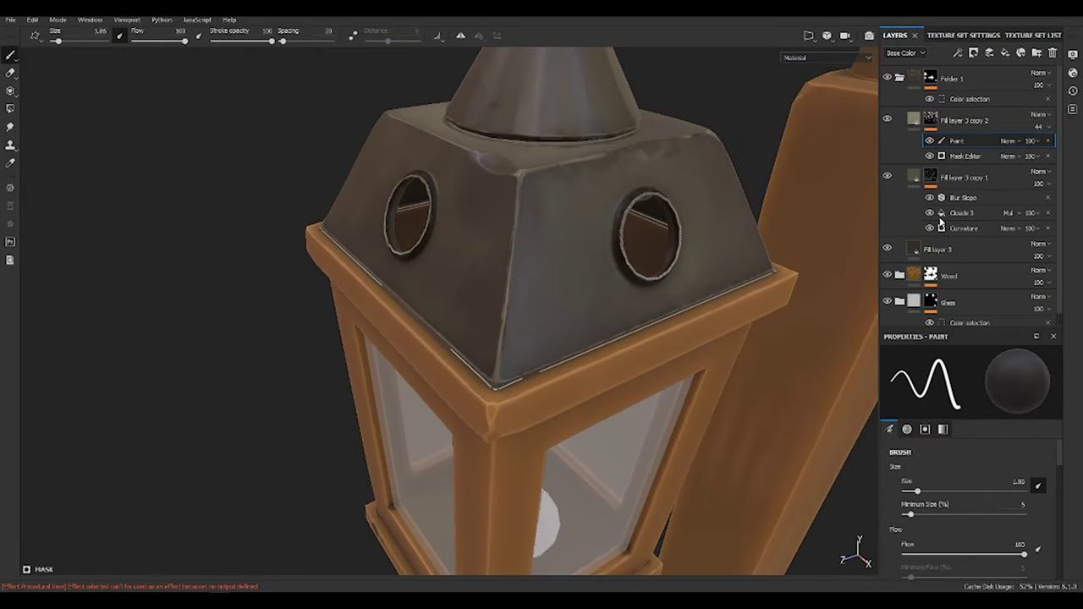
left_click(938, 249)
left_click(967, 470)
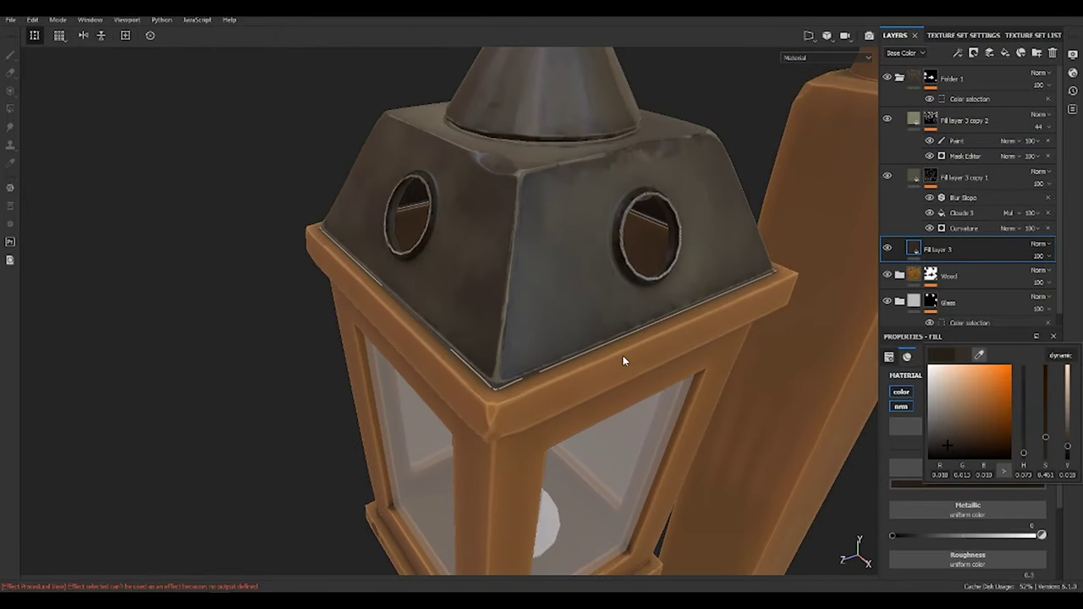
left_click_drag(605, 314, 720, 322, "alt")
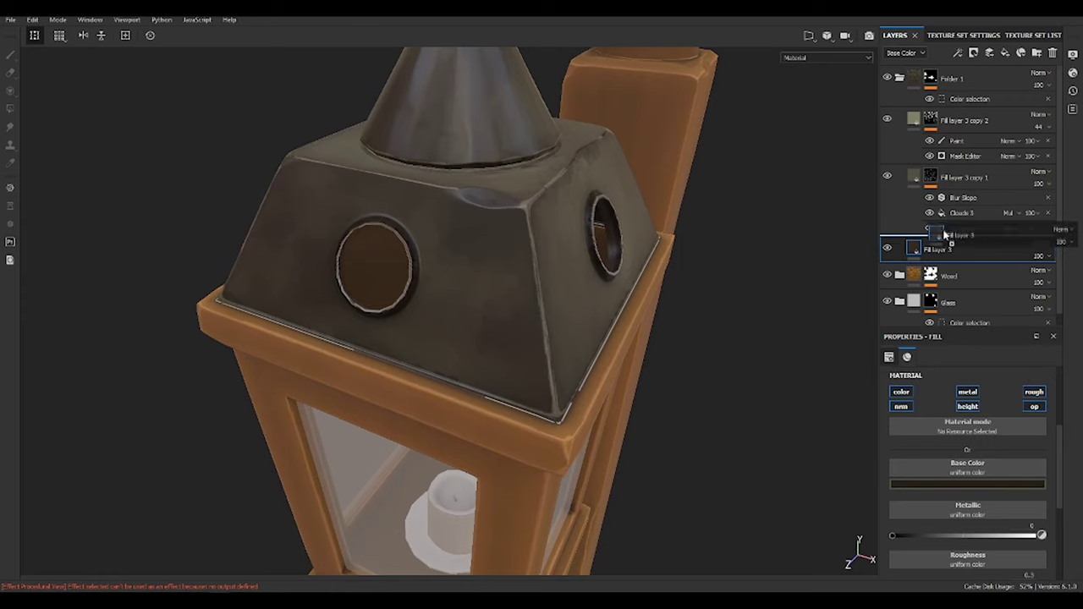
left_click_drag(946, 236, 946, 174)
left_click(967, 483)
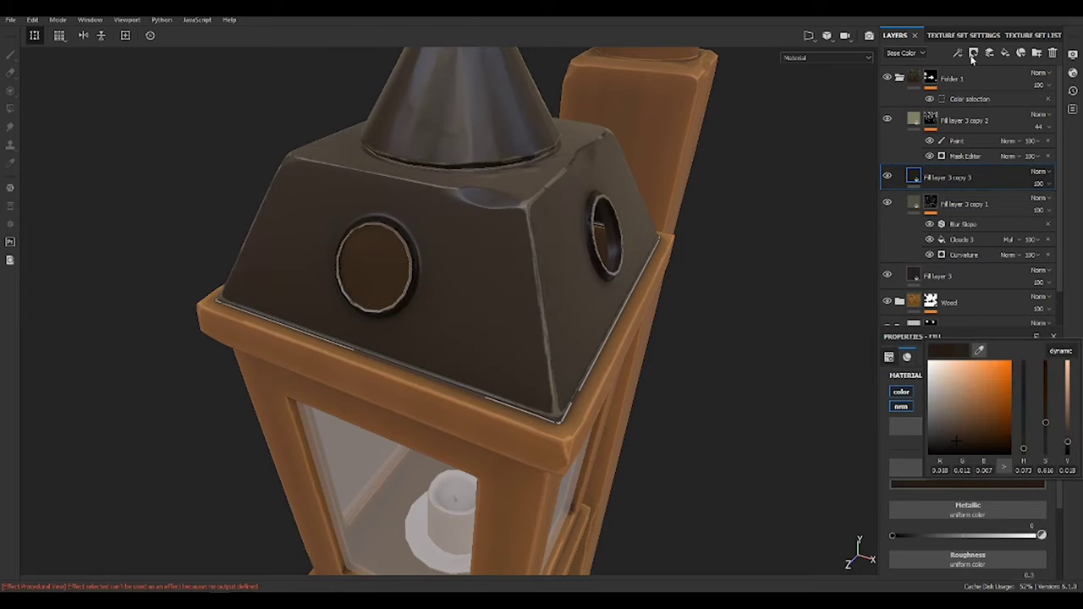
Mask the dark metal copy with an inverted Ambient Occlusion generator at contrast 0.65
left_click(973, 52)
left_click(931, 415)
left_click(931, 177, "alt")
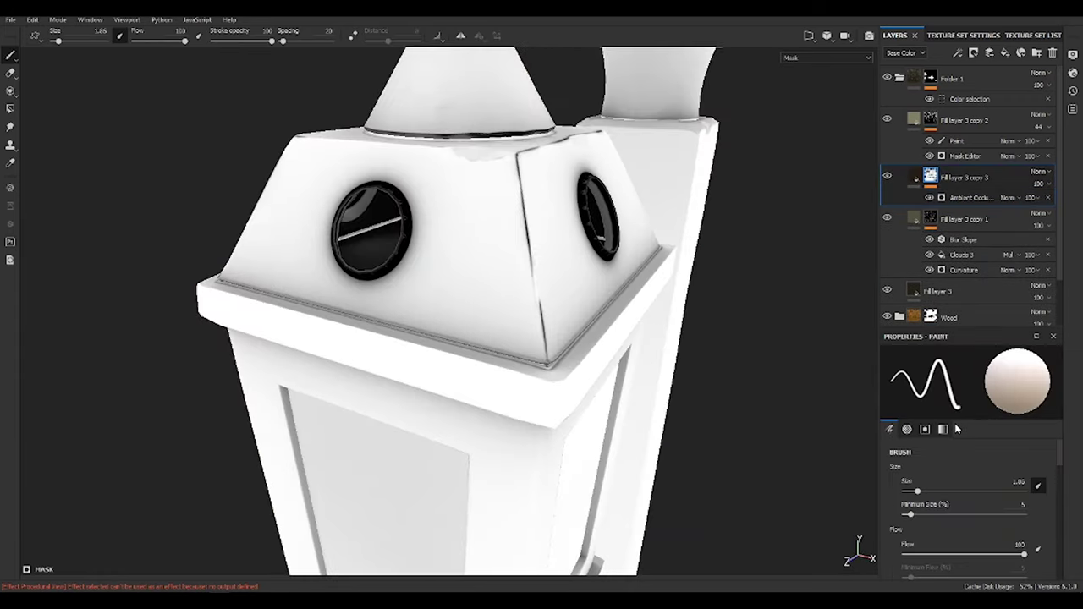
left_click(961, 198)
mouse_move(938, 472)
left_mouse_down()
mouse_move(916, 472)
mouse_move(961, 494)
mouse_move(994, 495)
left_mouse_up()
left_click(997, 424)
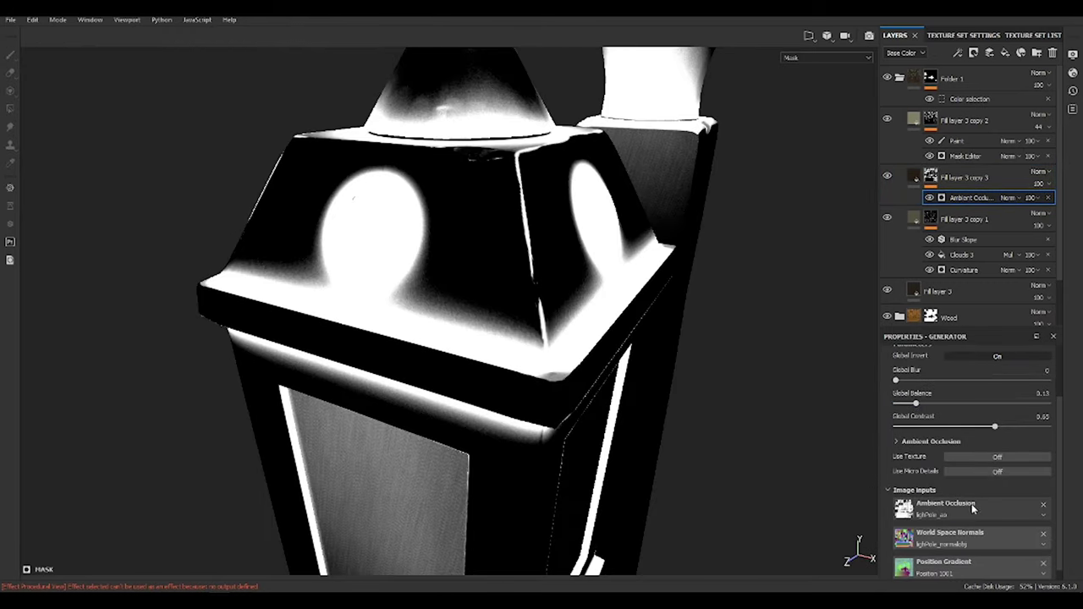
scroll(948, 482, "down", 3)
Set the dark crevice layer to 76% opacity and begin tinting the cloudy wear layer green
key("m")
left_click_drag(836, 412, 706, 291, "alt")
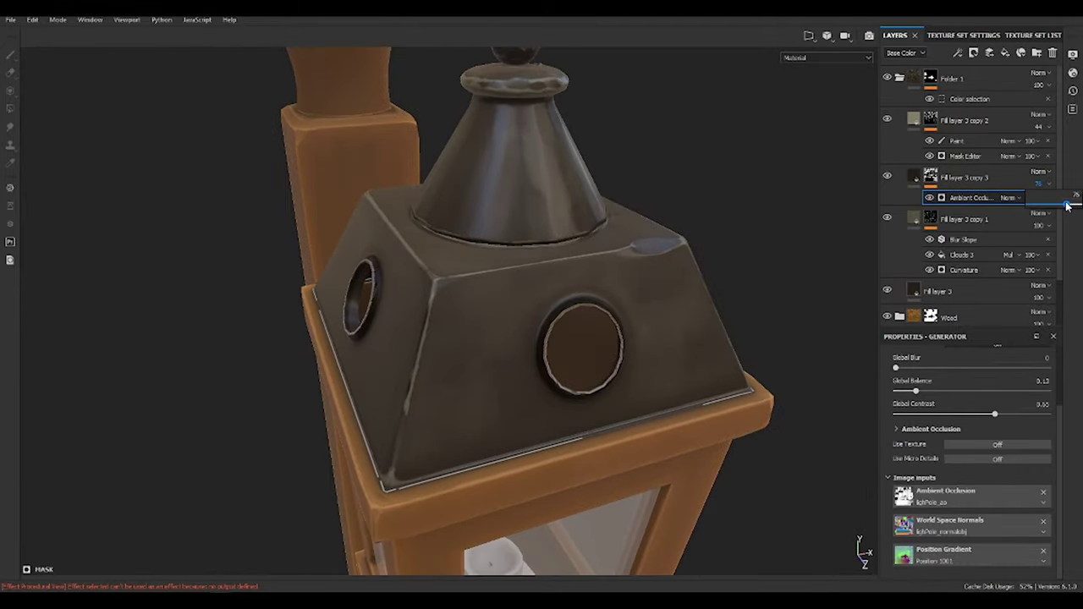
left_click_drag(660, 279, 548, 305, "alt")
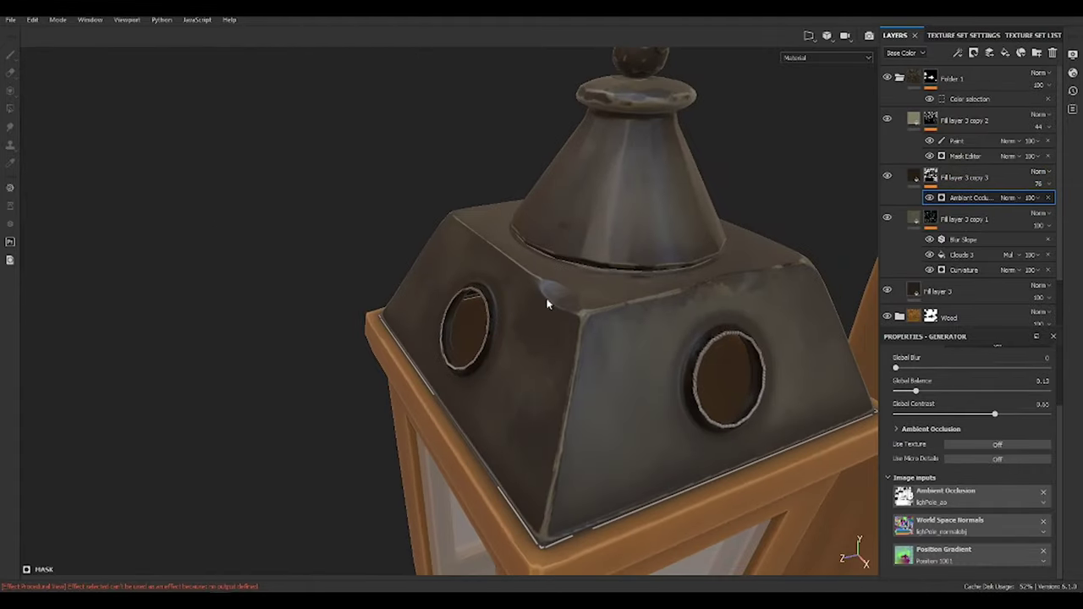
left_click(917, 219)
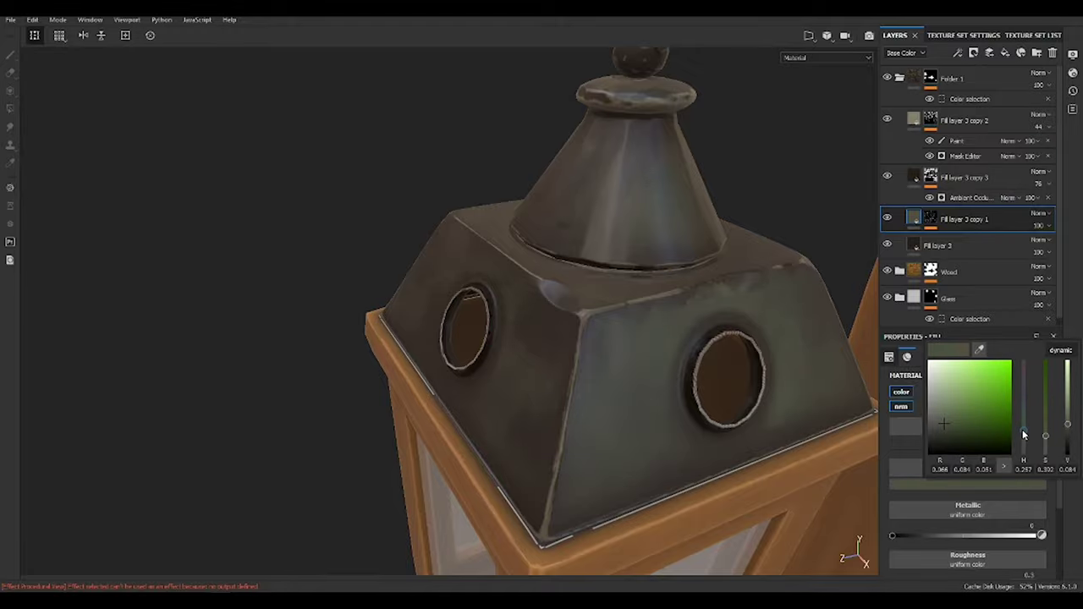